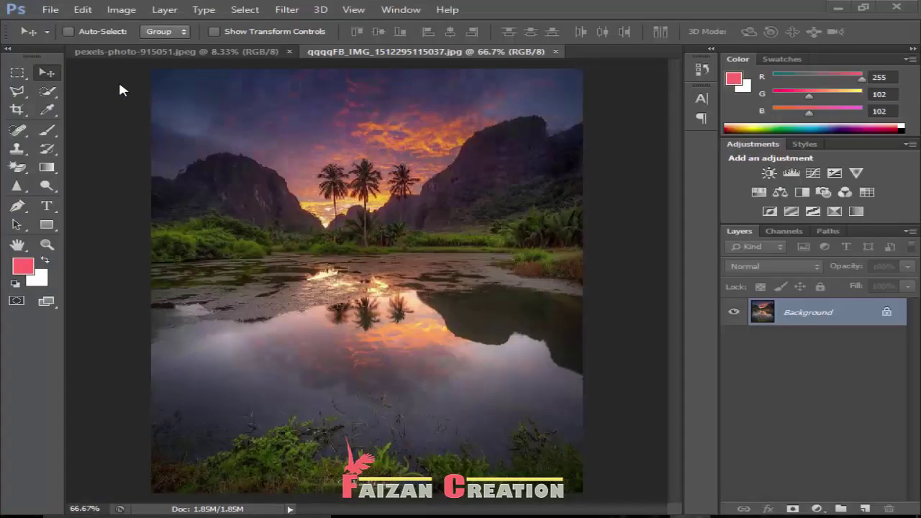
Step: Bring the pexels-photo-915051.jpeg room photo to the front
left_click(135, 51)
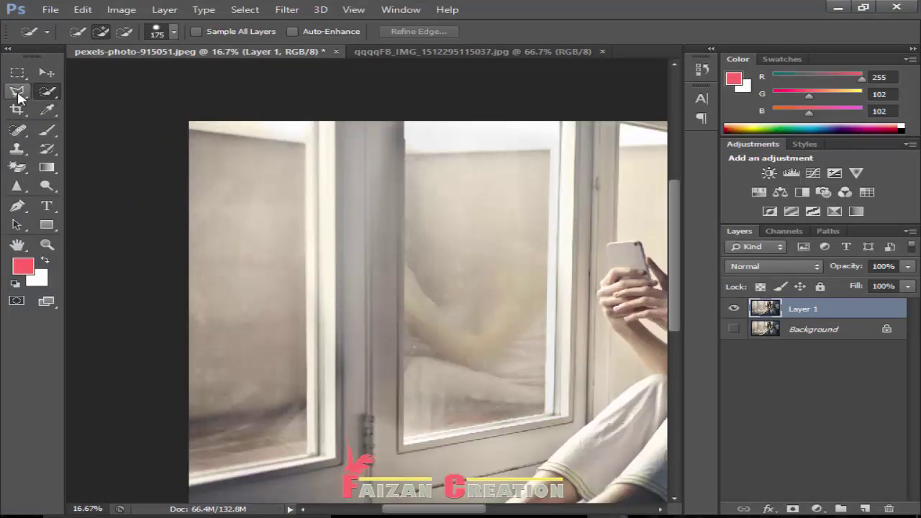
Step: Choose the Polygonal Lasso Tool and zoom in on the window frame
left_click_drag(19, 97, 85, 110)
left_click(85, 109)
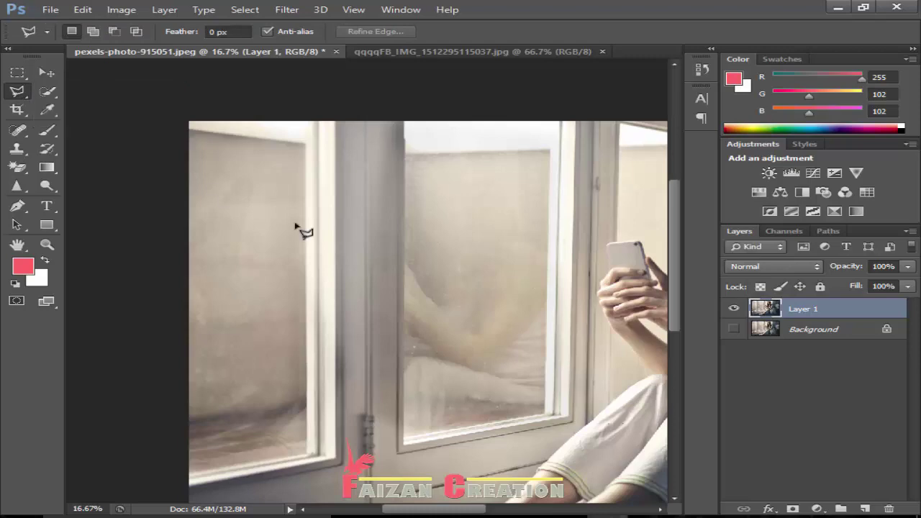
key("ctrl+plus")
key("ctrl+plus")
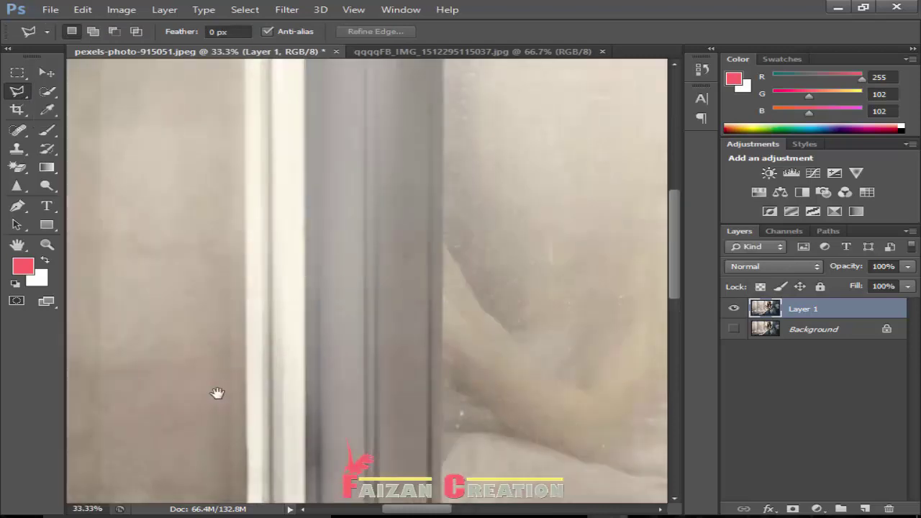
left_click_drag(216, 391, 308, 194)
key("ctrl+plus")
key("ctrl+plus")
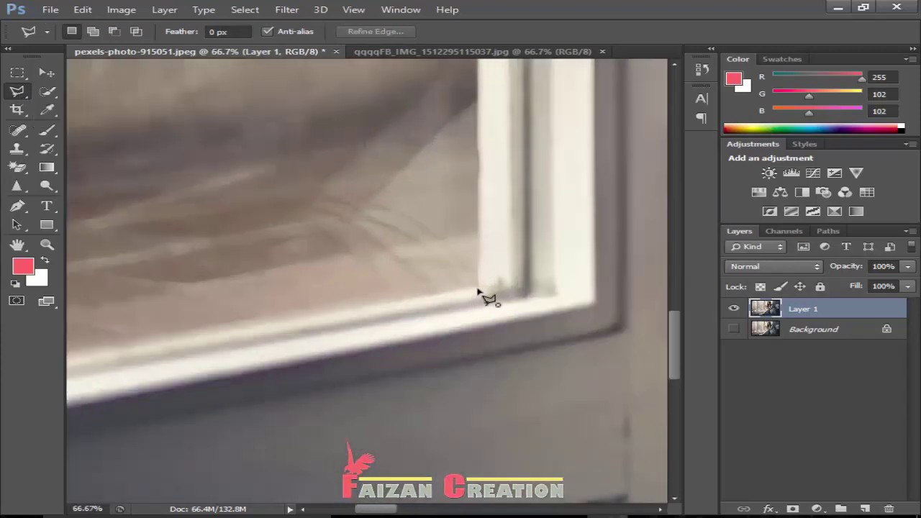
Step: Trace a polygonal selection around the glass of the left window pane
left_click(477, 291)
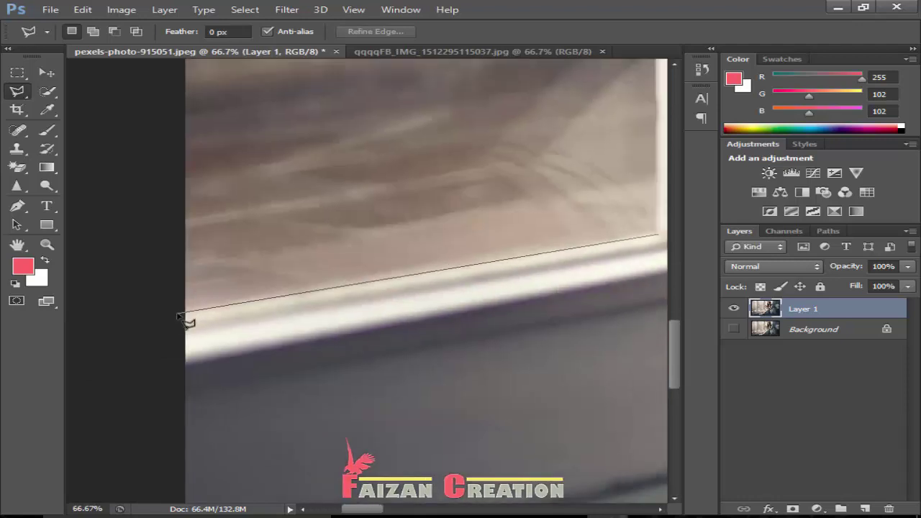
mouse_move(190, 323)
left_mouse_down()
mouse_move(189, 185)
mouse_move(202, 456)
mouse_move(143, 258)
left_mouse_up()
left_click(144, 119)
left_click_drag(513, 168, 233, 162)
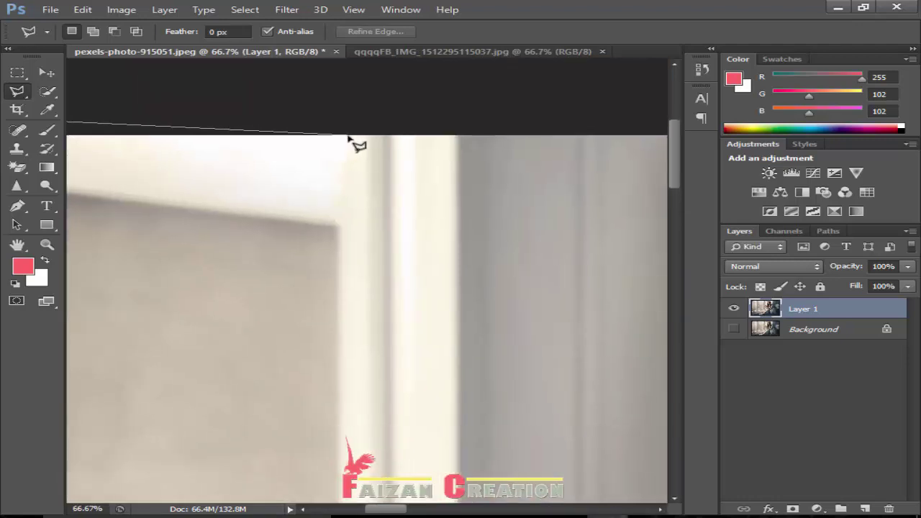
left_click(347, 128)
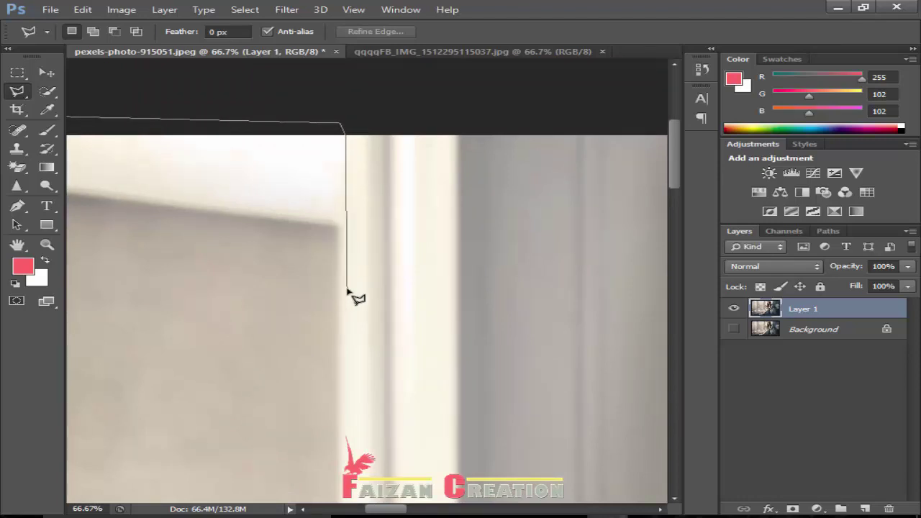
mouse_move(346, 351)
left_mouse_down()
mouse_move(303, 209)
mouse_move(298, 133)
left_mouse_up()
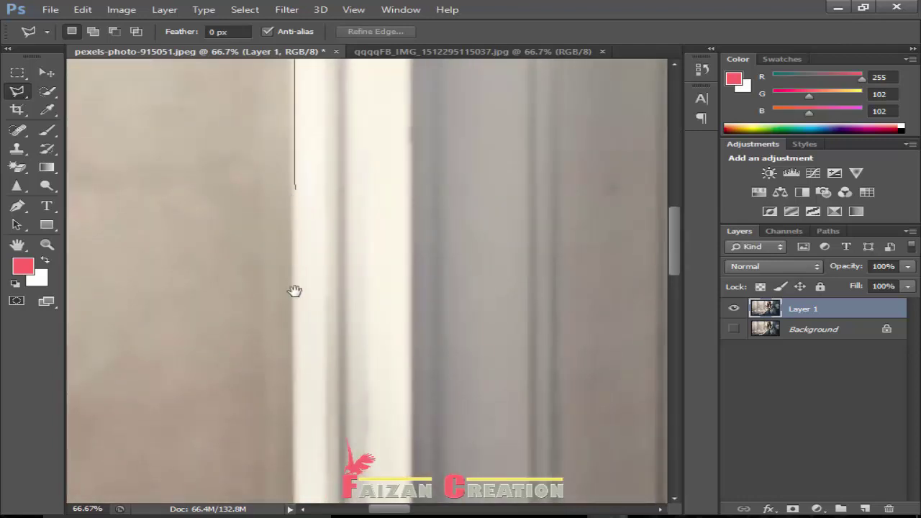
scroll(288, 187, "down", 5)
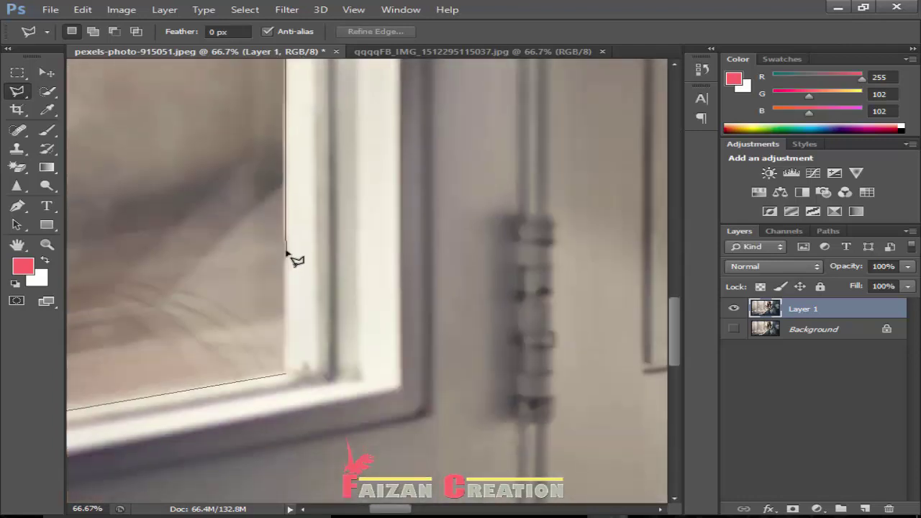
scroll(304, 380, "down", 2)
double_click(288, 284)
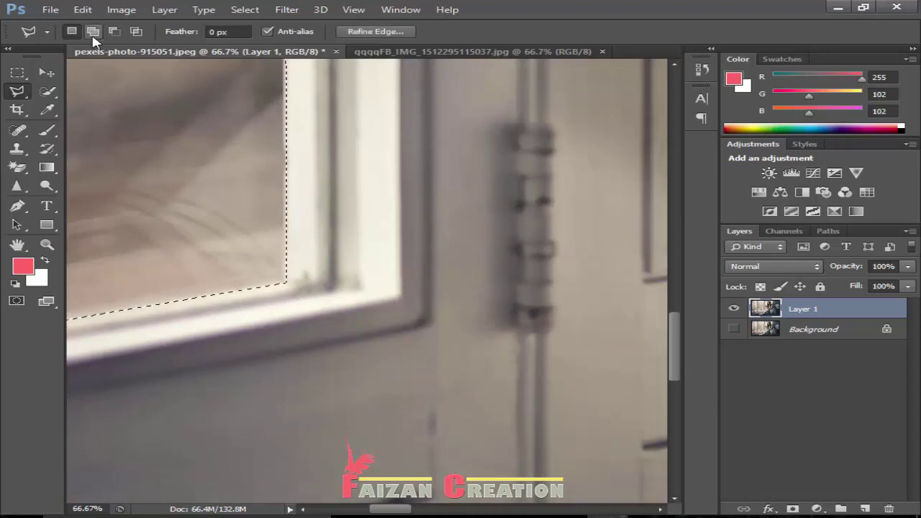
Step: Add the second window pane's glass to the selection, then zoom back out
scroll(411, 205, "down", 3)
scroll(391, 230, "down", 2)
scroll(240, 209, "up", 1)
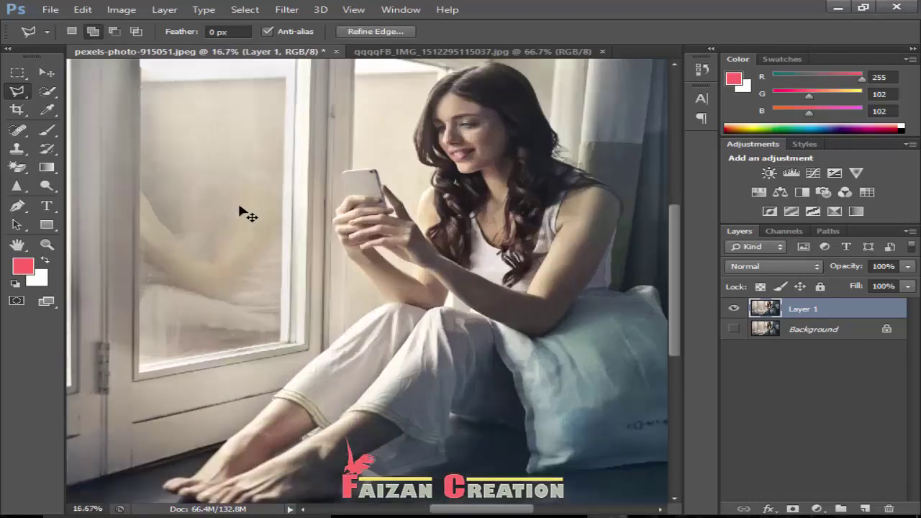
scroll(240, 209, "up", 2)
scroll(200, 180, "up", 3)
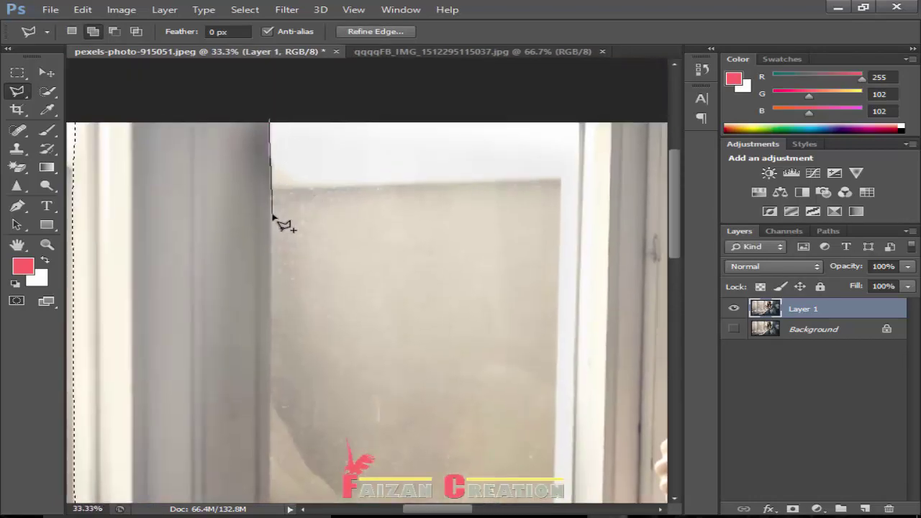
scroll(268, 256, "down", 5)
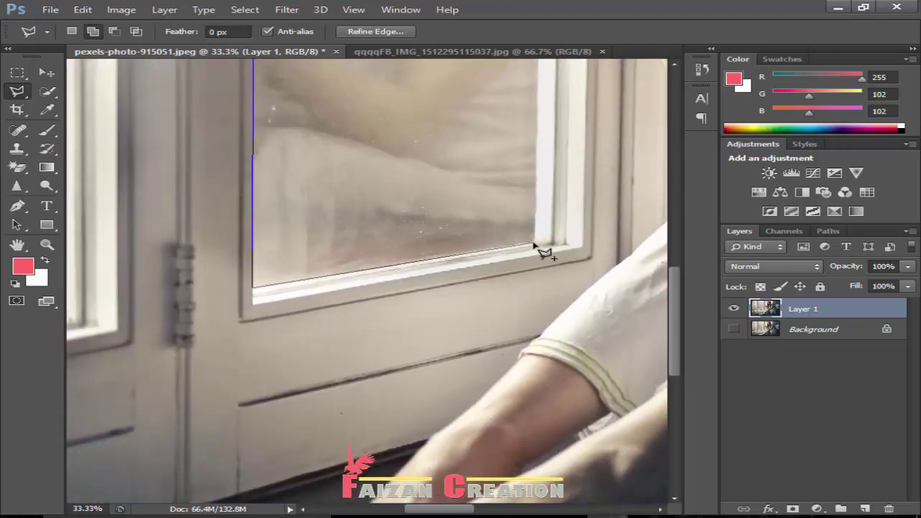
scroll(541, 207, "up", 5)
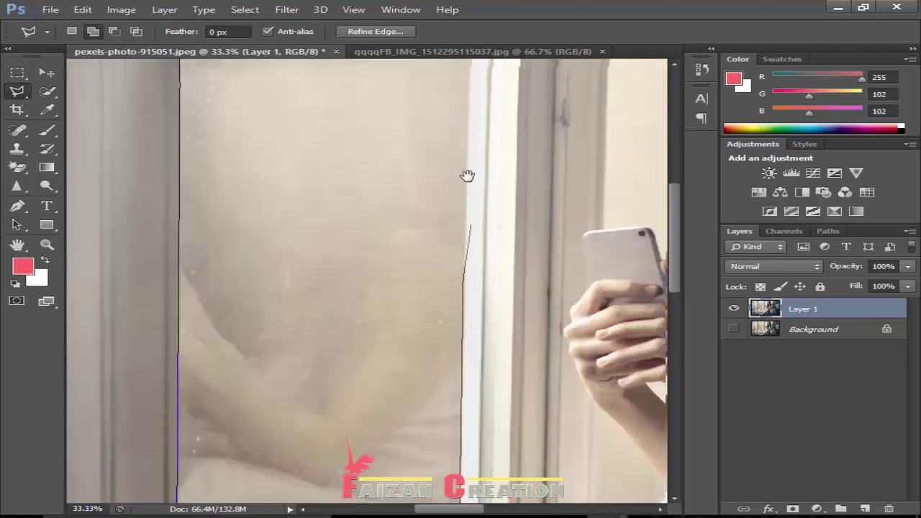
scroll(468, 175, "up", 5)
left_click(424, 165)
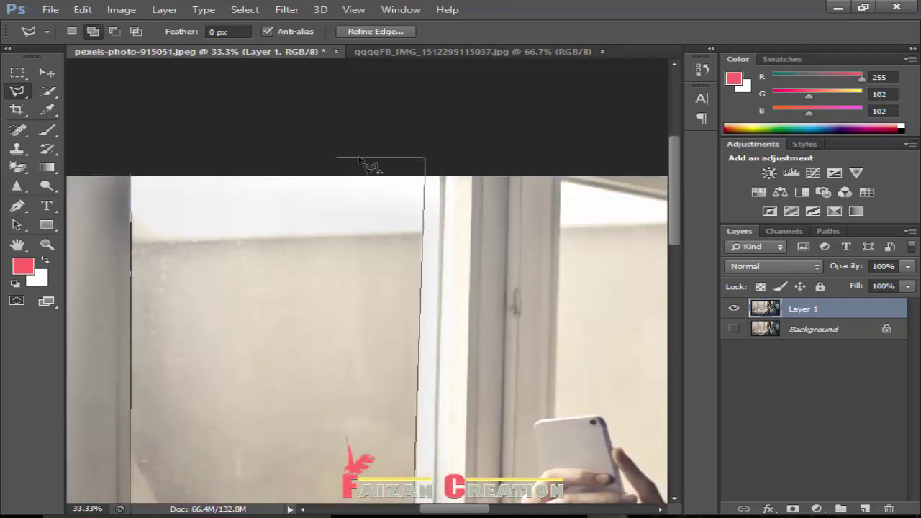
left_click(132, 177)
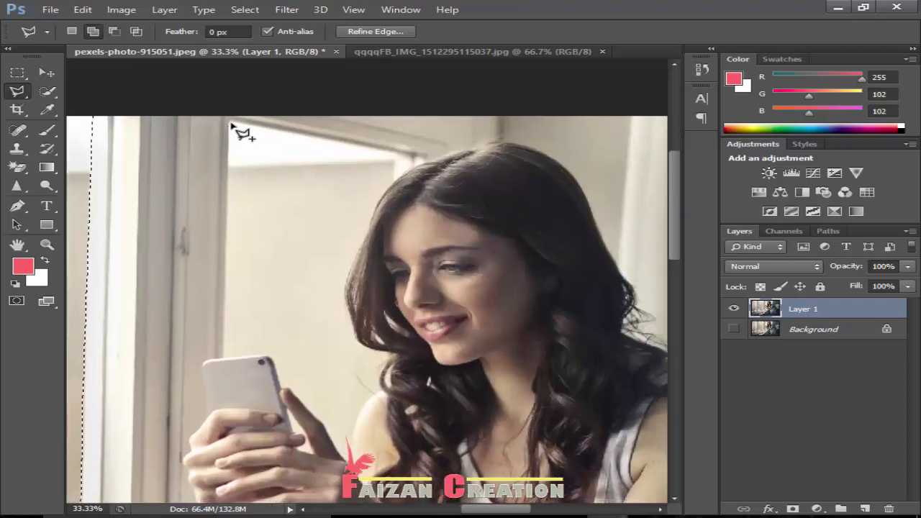
key("ctrl+minus")
key("ctrl+minus")
key("ctrl+minus")
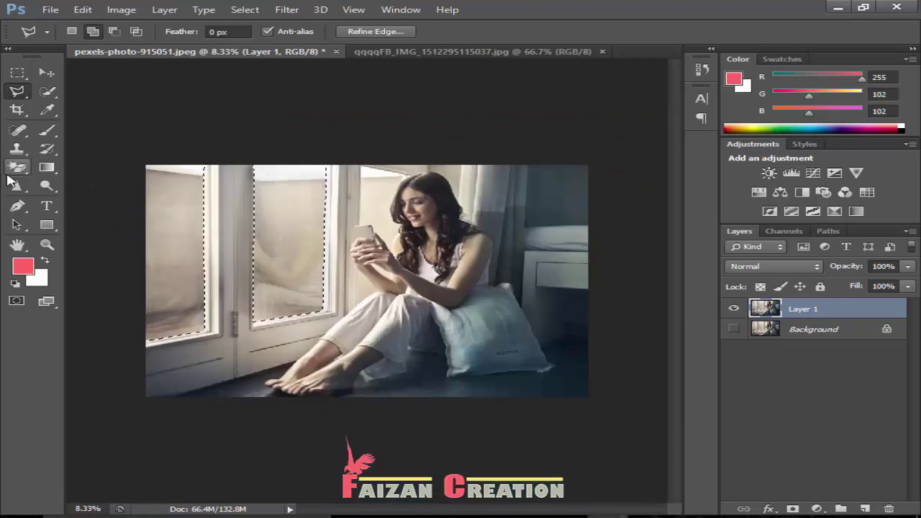
Step: Erase the glass of both selected window panes, then deselect
right_click(17, 167)
left_click(40, 166)
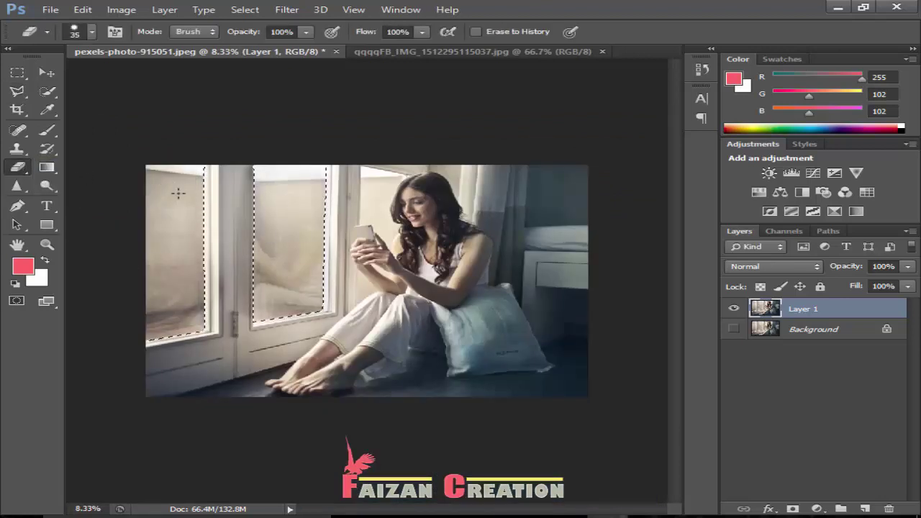
left_click_drag(187, 187, 154, 304)
key("bracketright")
key("bracketright")
key("bracketright")
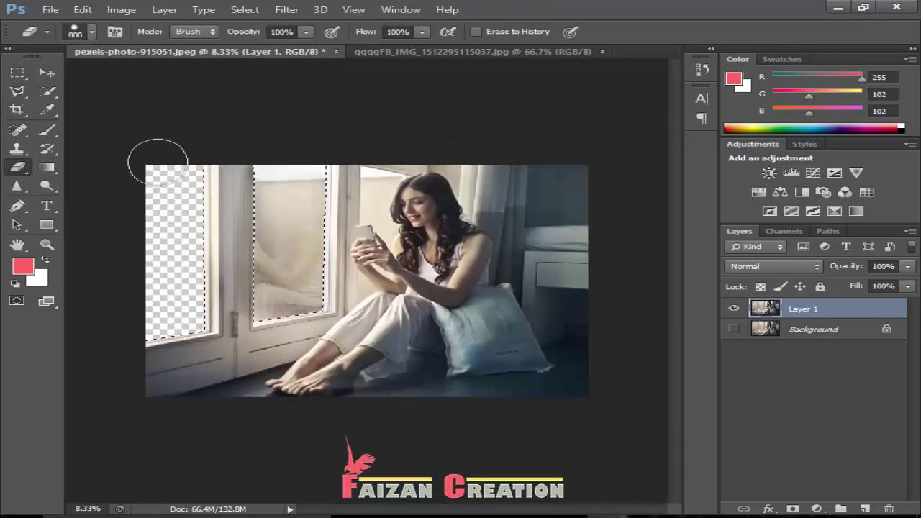
mouse_move(280, 184)
left_mouse_down()
mouse_move(302, 195)
mouse_move(295, 309)
left_mouse_up()
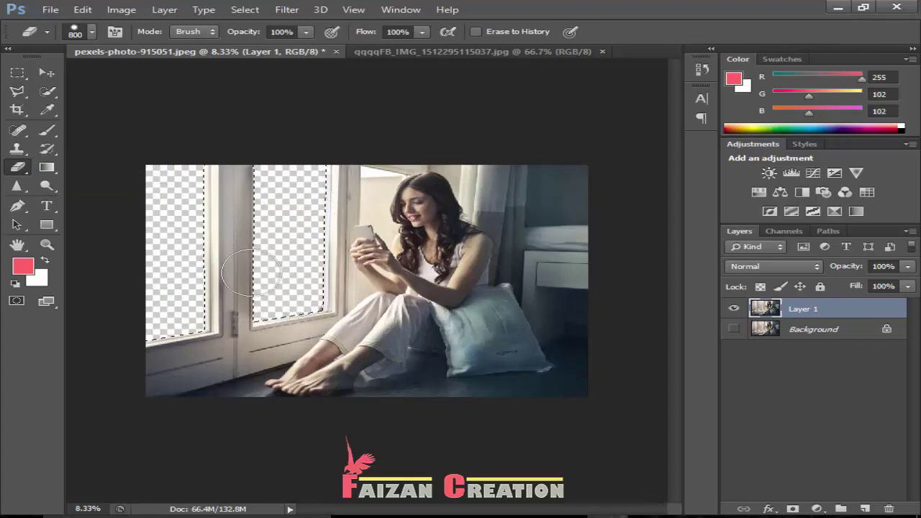
key("ctrl+d")
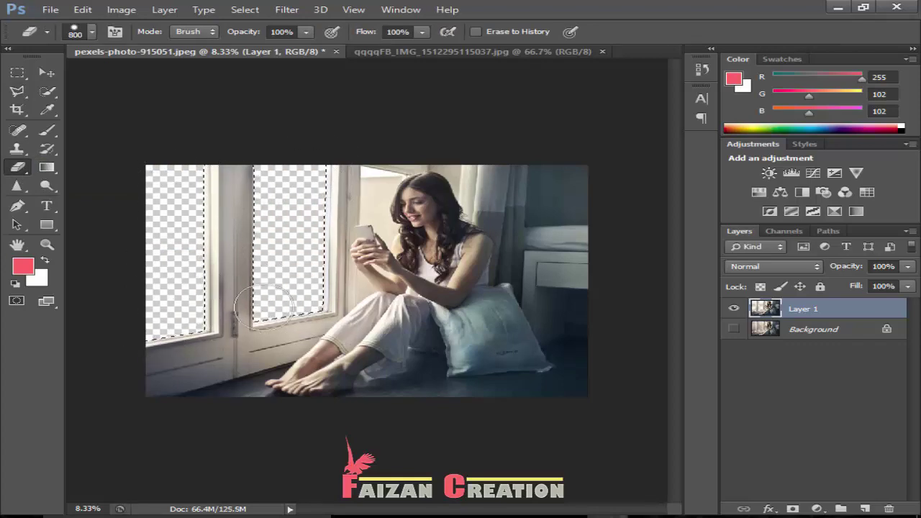
Step: Quick-select the wall behind the woman's hair and phone, refining along the arm
left_click(47, 92)
key("ctrl+plus")
key("ctrl+plus")
key("ctrl+plus")
scroll(288, 237, "down", 3)
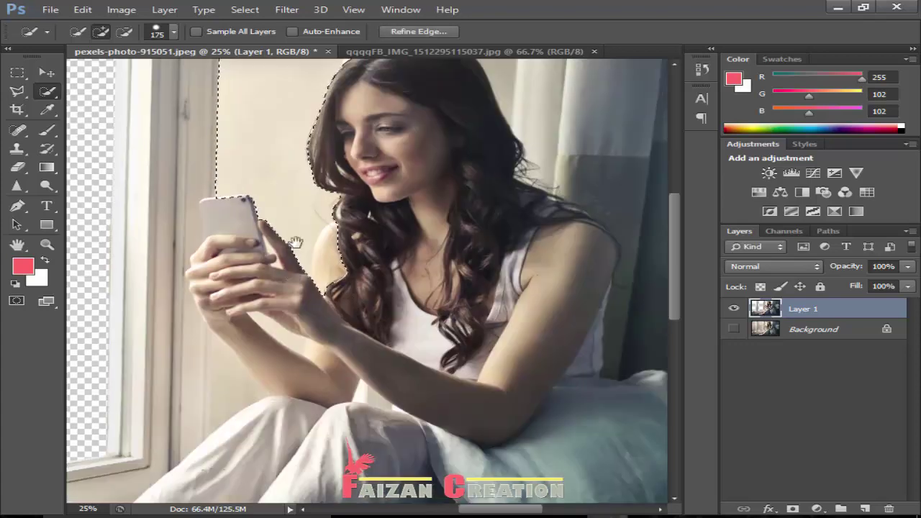
left_click_drag(294, 242, 284, 367)
key("bracketleft")
key("bracketleft")
key("bracketleft")
key("ctrl+plus")
key("ctrl+plus")
key("ctrl+plus")
mouse_move(264, 233)
left_mouse_down()
mouse_move(201, 187)
mouse_move(331, 247)
left_mouse_up()
Step: Adjust the quick selection around the elbow, armpit, raised hands and wall strip
left_click_drag(390, 391, 267, 295)
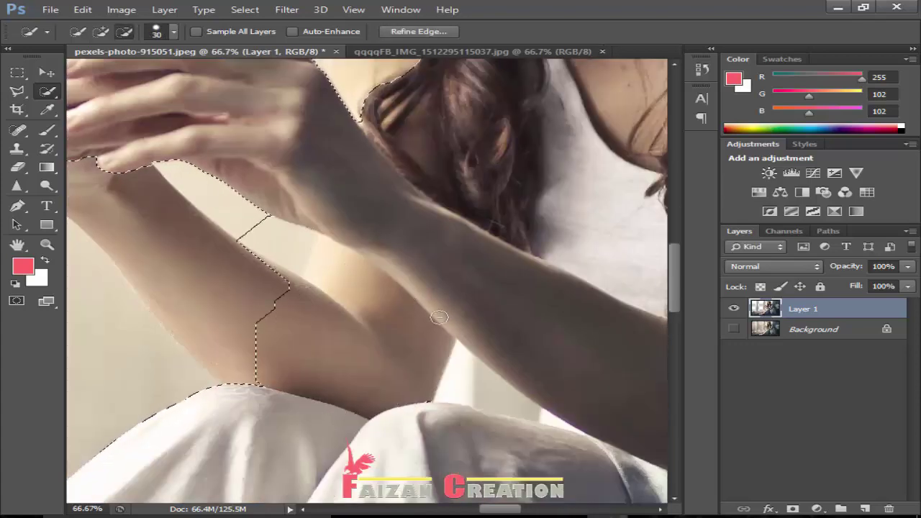
left_click_drag(300, 245, 195, 232)
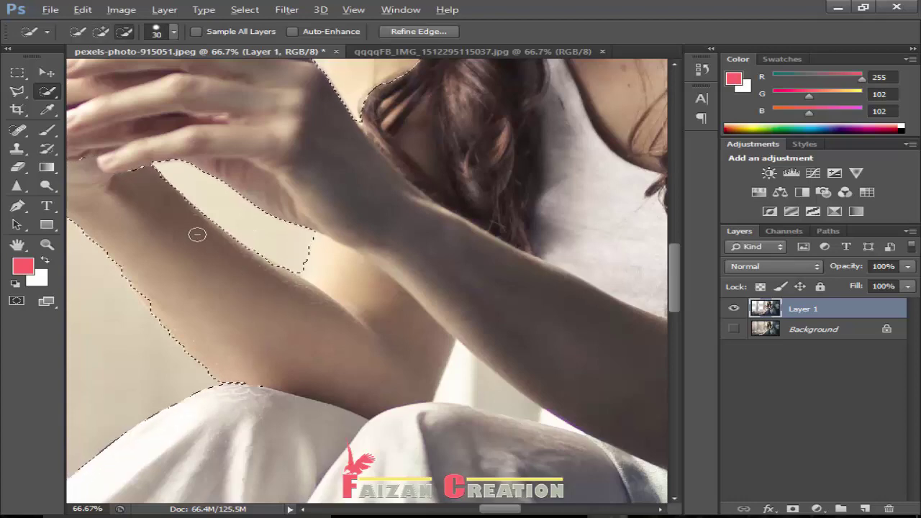
scroll(284, 256, "down", 2)
left_click_drag(132, 107, 241, 251)
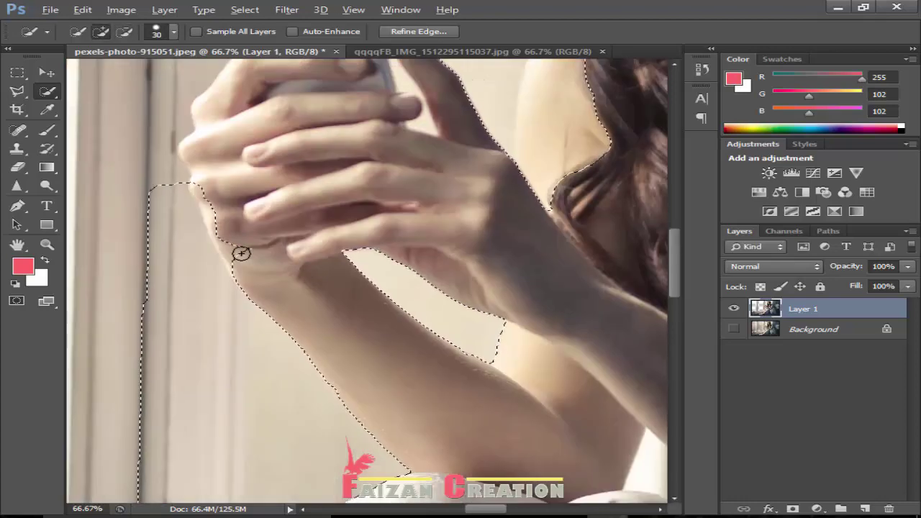
mouse_move(188, 183)
left_mouse_down()
mouse_move(216, 300)
mouse_move(216, 428)
left_mouse_up()
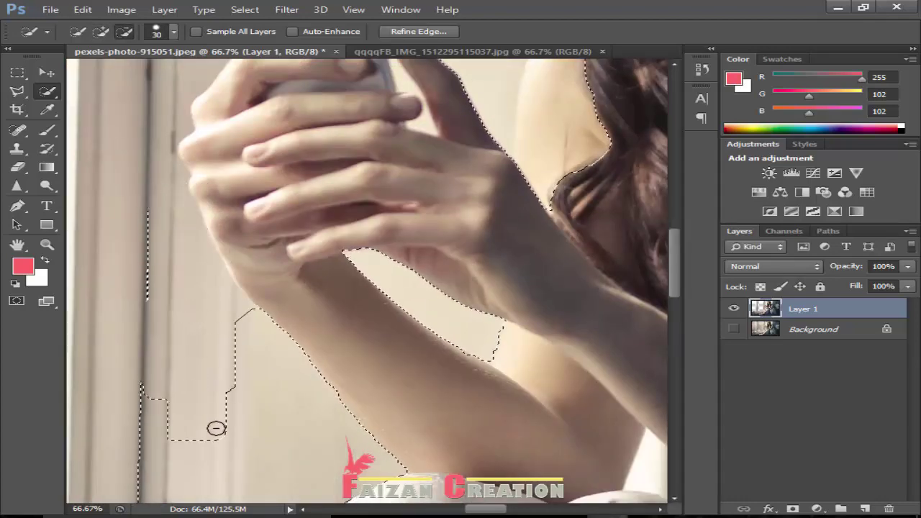
scroll(216, 428, "down", 3)
left_click_drag(192, 242, 203, 413)
left_click_drag(235, 137, 218, 304)
Step: Outline the background along the dress edge and arm with the Polygonal Lasso
left_click(18, 91)
key("ctrl+plus")
key("ctrl+plus")
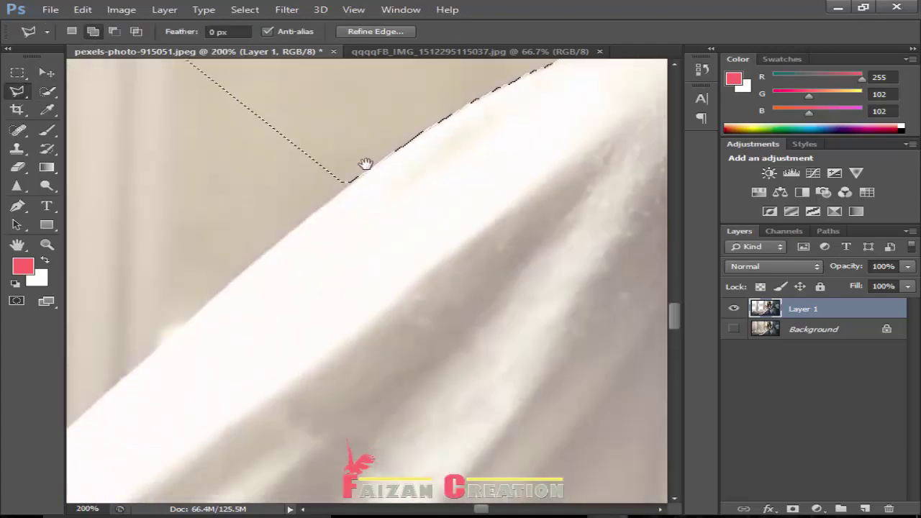
left_click(555, 111)
left_click(337, 64)
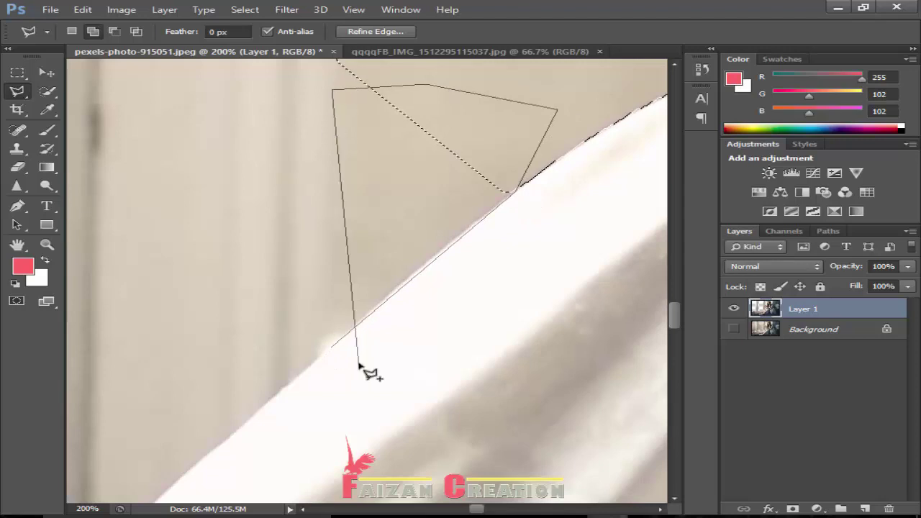
scroll(366, 374, "up", 5)
left_click(322, 317)
scroll(351, 195, "up", 4)
scroll(336, 253, "up", 4)
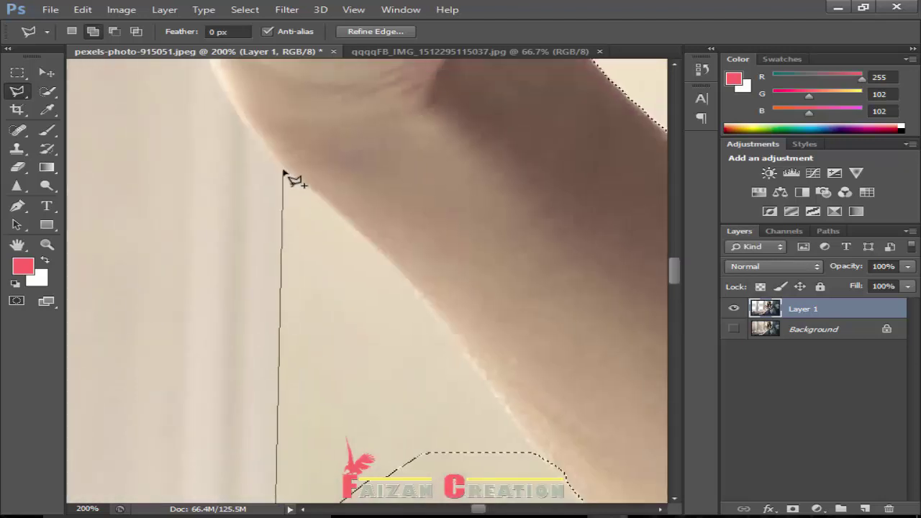
scroll(461, 348, "down", 4)
scroll(457, 324, "right", 2)
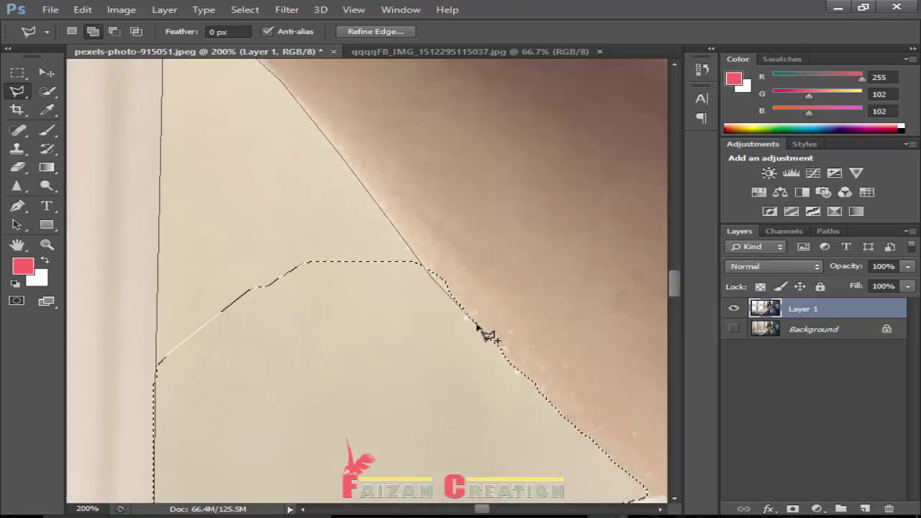
scroll(450, 295, "down", 3)
scroll(450, 295, "right", 2)
scroll(403, 331, "up", 3)
scroll(403, 332, "left", 3)
scroll(360, 375, "up", 4)
left_click(324, 329)
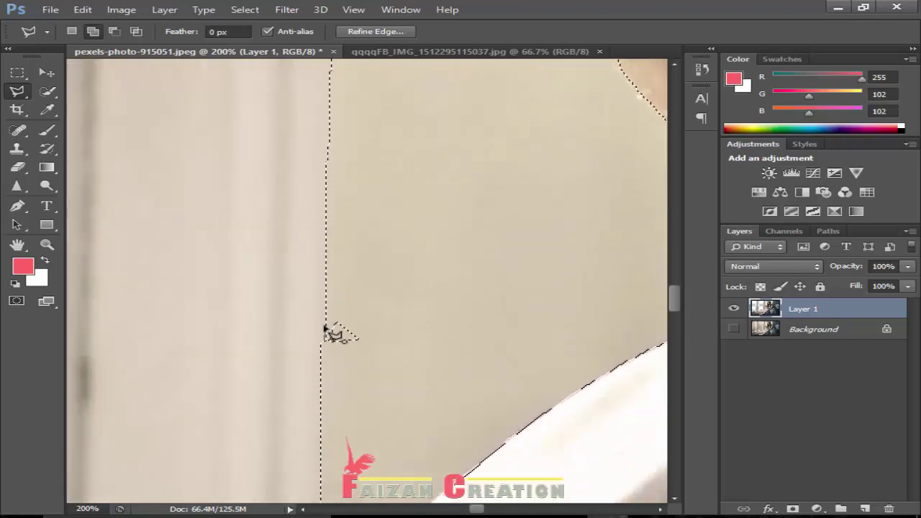
scroll(325, 329, "up", 3)
Step: Erase the selected background along the arm and the wall left of the hair
key("ctrl+minus")
key("ctrl+minus")
key("ctrl+minus")
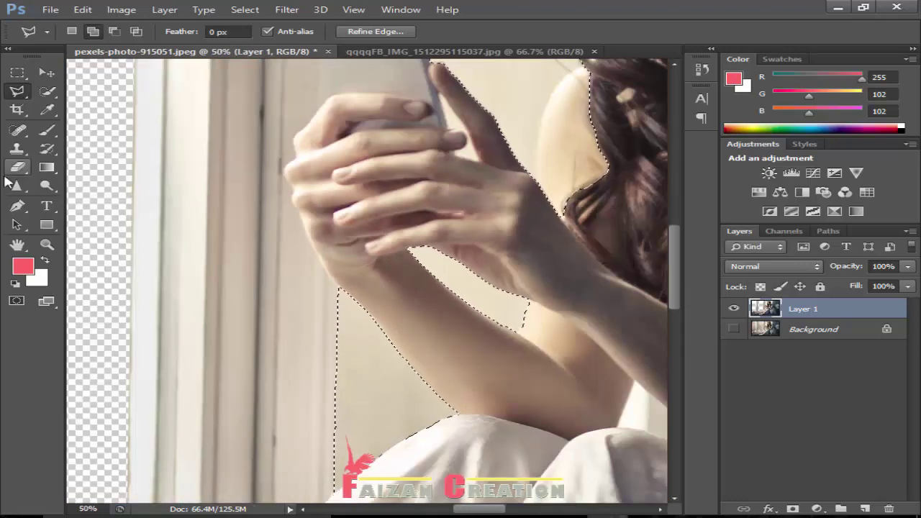
key("e")
key("bracketleft")
key("bracketleft")
key("bracketleft")
mouse_move(350, 327)
left_mouse_down()
mouse_move(391, 426)
mouse_move(411, 273)
mouse_move(301, 197)
mouse_move(301, 257)
left_mouse_up()
mouse_move(462, 185)
left_mouse_down()
mouse_move(257, 144)
mouse_move(405, 195)
mouse_move(310, 360)
left_mouse_up()
Step: Quick-select the wall around the top of the hair and side of the face
left_click(46, 91)
key("ctrl+plus")
key("ctrl+plus")
left_click(422, 119, "alt")
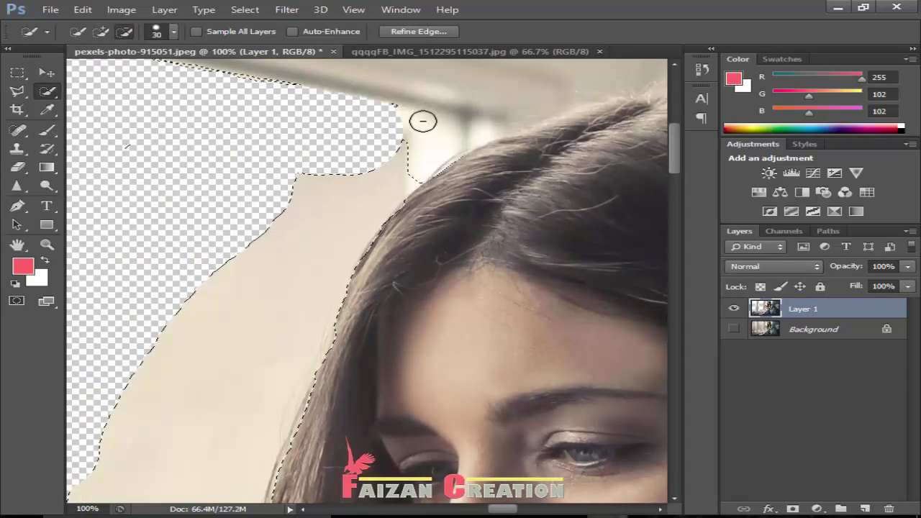
left_click_drag(313, 113, 490, 169)
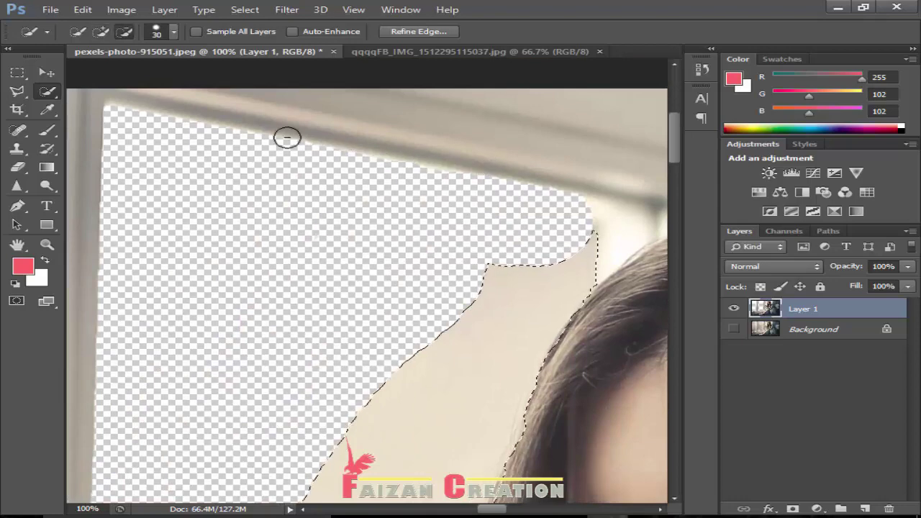
scroll(367, 317, "down", 5)
scroll(367, 316, "down", 5)
left_click_drag(438, 230, 401, 298)
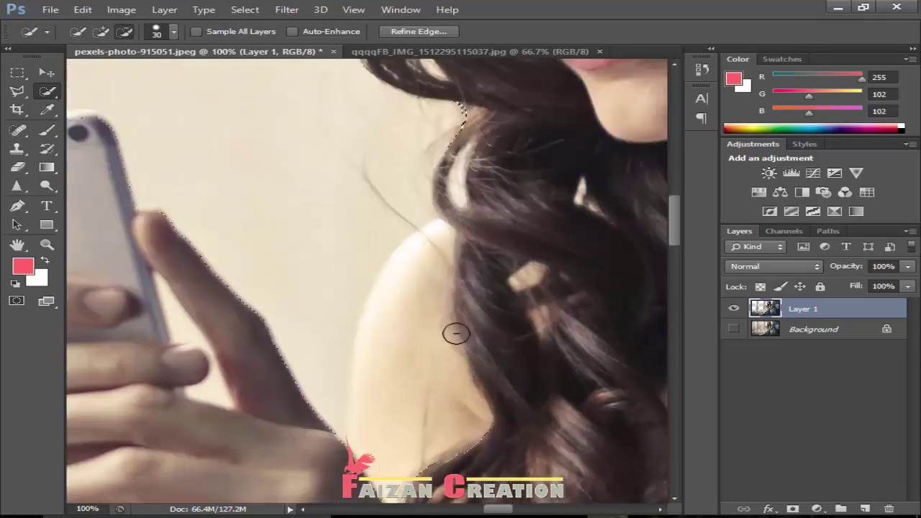
left_click_drag(319, 215, 353, 434)
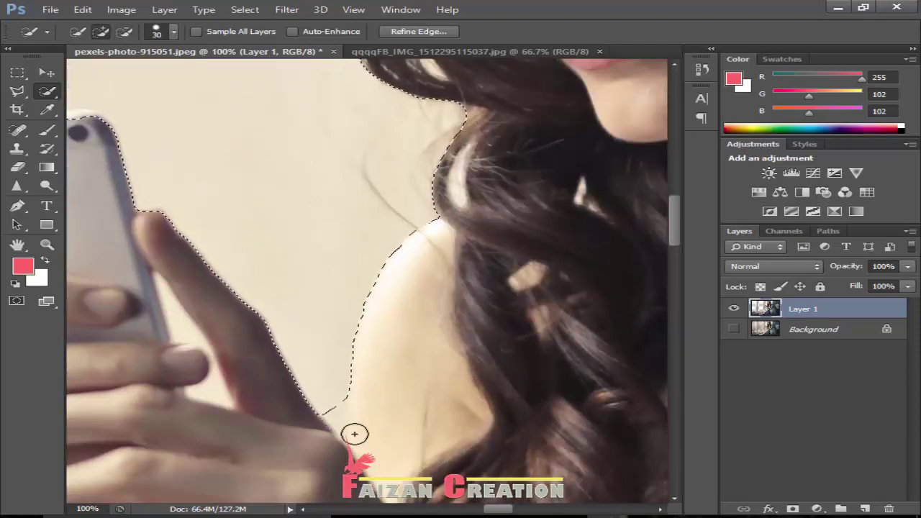
scroll(354, 434, "down", 5)
Step: Finish the selection by the shoulder with a polygonal outline and open its context menu
left_click(17, 92)
left_click(355, 262)
left_click(377, 249)
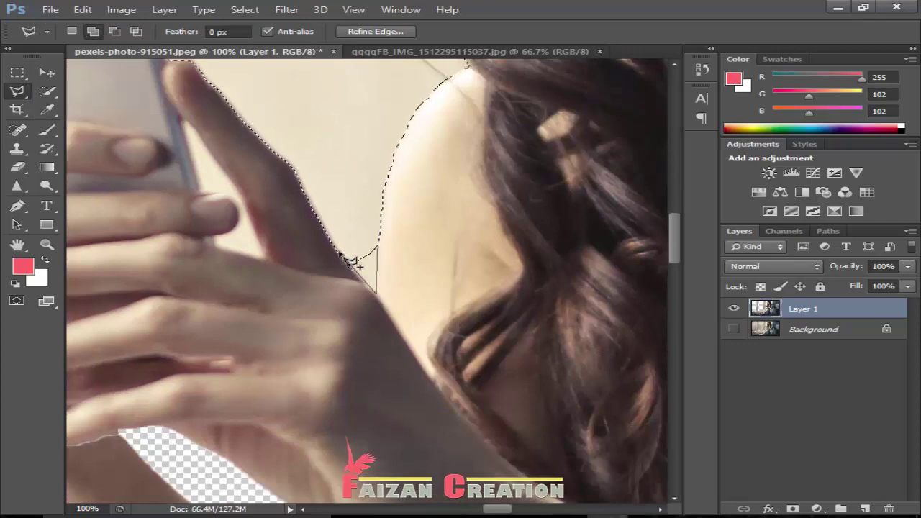
double_click(356, 210)
scroll(338, 244, "up", 5)
scroll(338, 245, "left", 3)
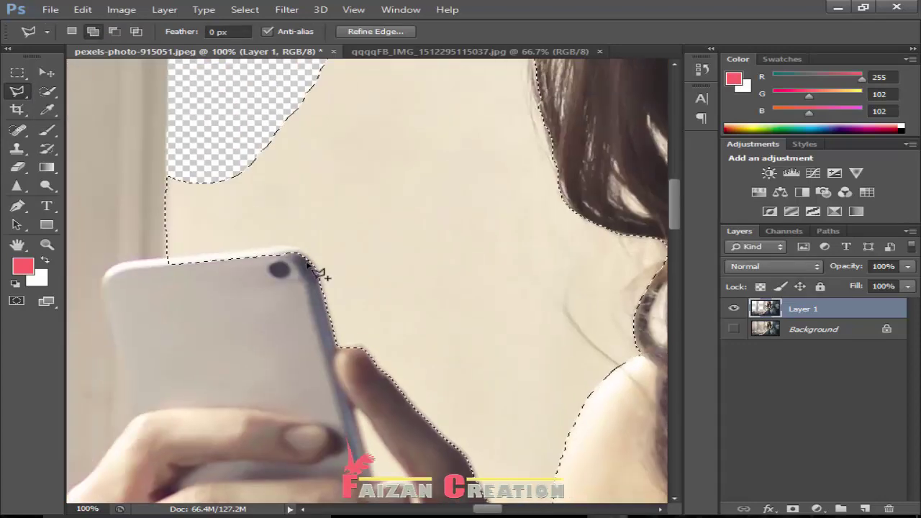
key("w")
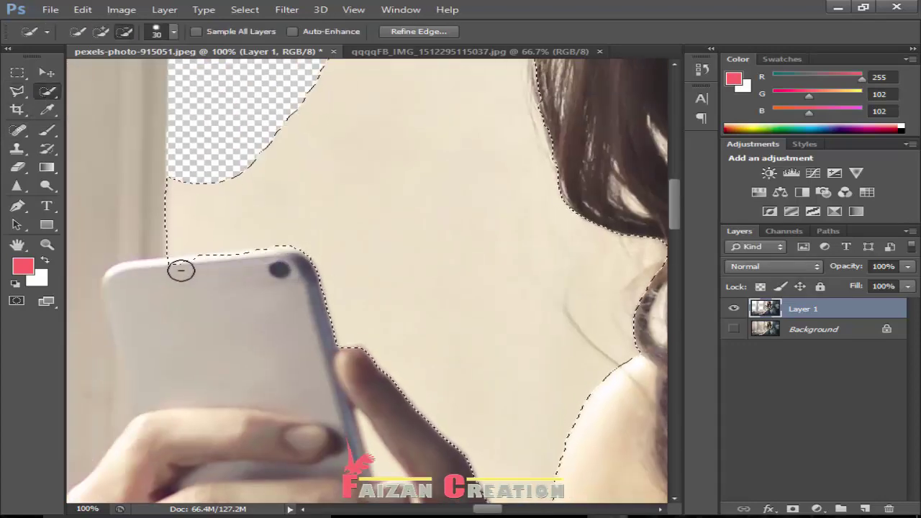
scroll(313, 333, "up", 5)
scroll(312, 333, "right", 3)
key("ctrl+minus")
key("ctrl+minus")
key("ctrl+minus")
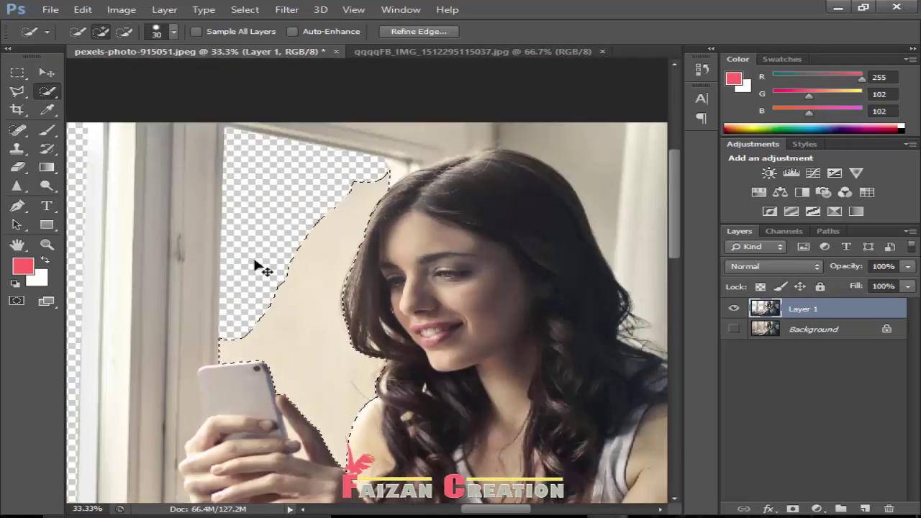
right_click(336, 280)
Step: Open Refine Edge and brush the hair edges beside the face with a size-70 refine brush
left_click(409, 274)
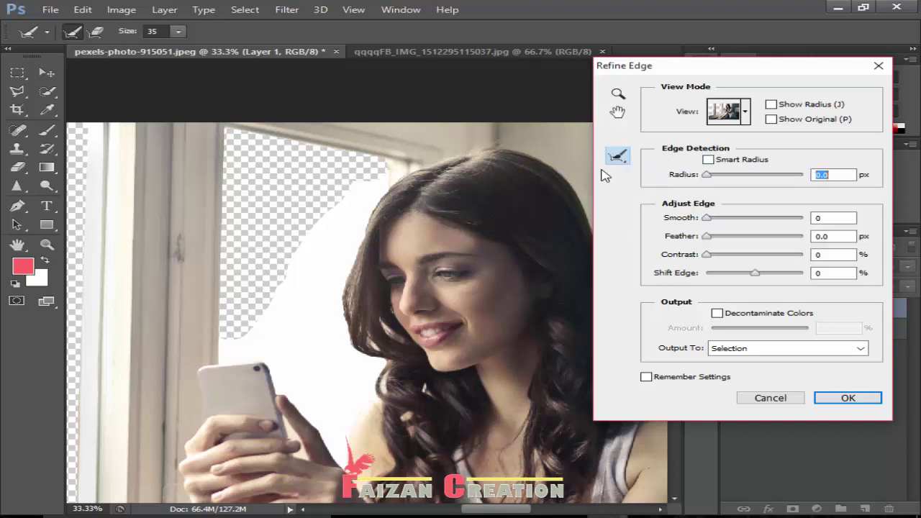
key("ctrl+plus")
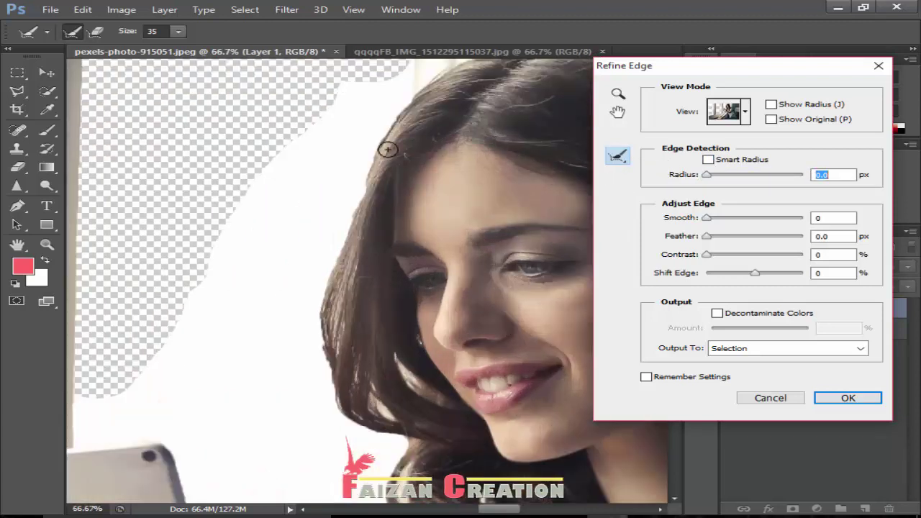
left_click_drag(387, 149, 414, 199)
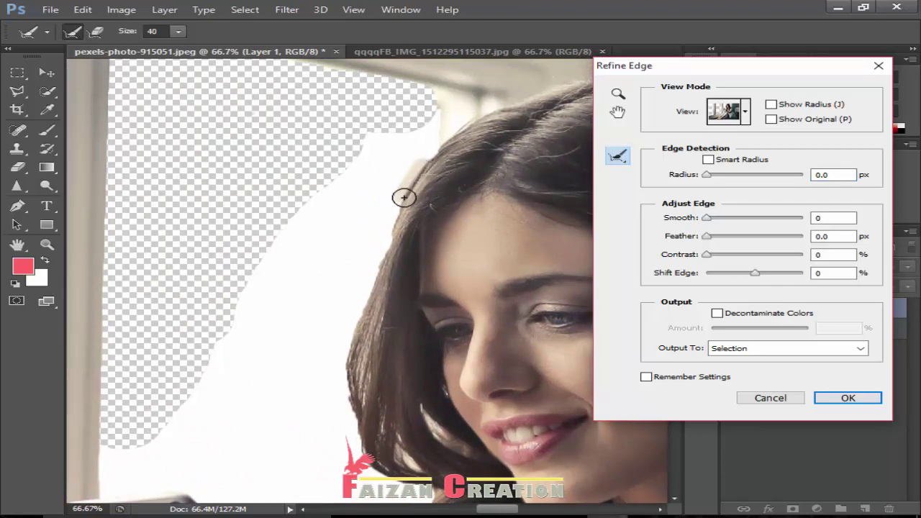
left_click_drag(403, 197, 373, 288)
left_click_drag(358, 348, 348, 406)
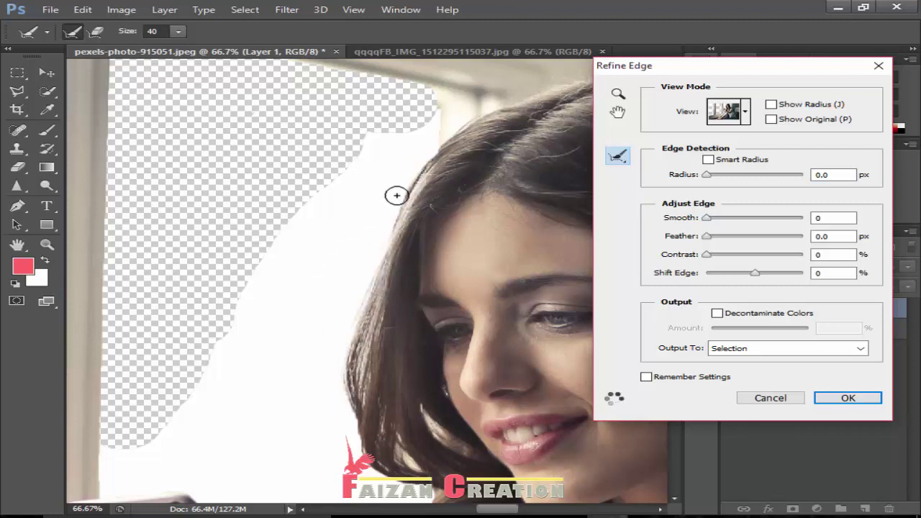
key("bracketright")
key("bracketright")
key("bracketright")
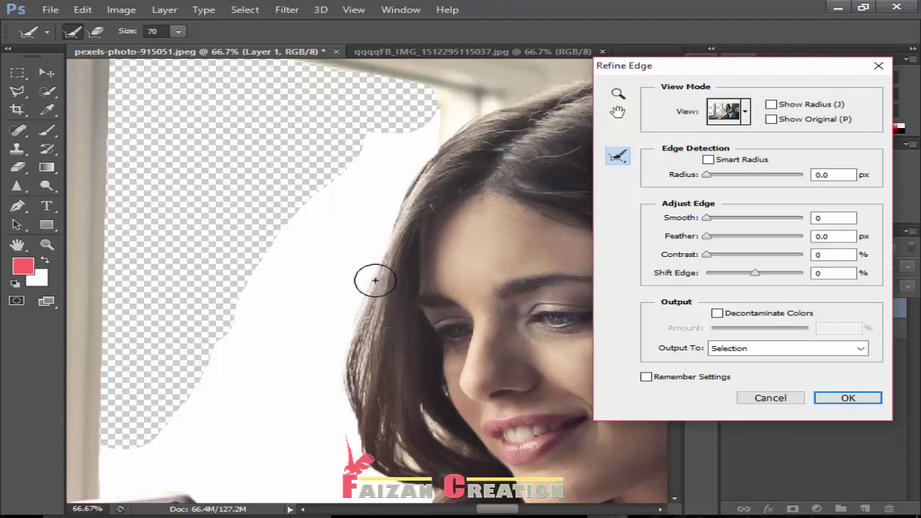
mouse_move(372, 278)
left_mouse_down()
mouse_move(355, 362)
mouse_move(414, 473)
left_mouse_up()
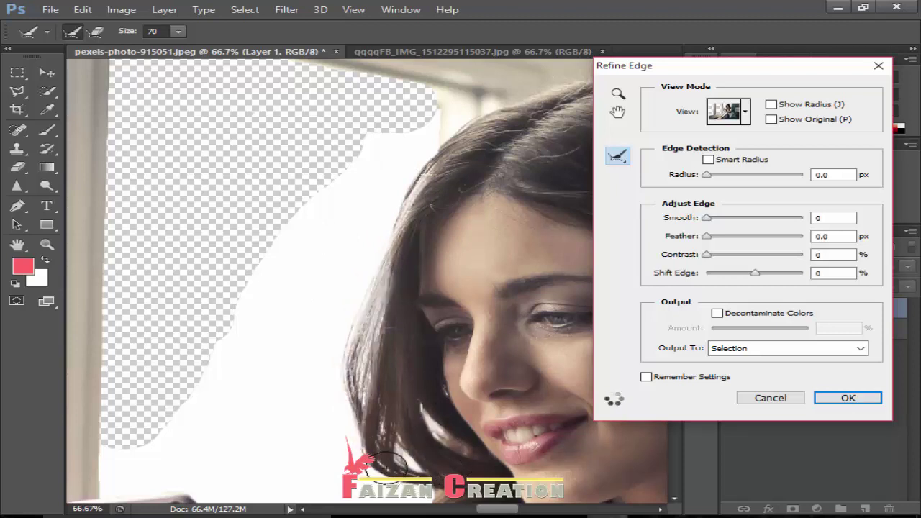
Step: Enable Decontaminate Colors and Contrast 10%, outputting a new layer with layer mask
mouse_move(437, 471)
left_mouse_down()
mouse_move(341, 207)
mouse_move(331, 272)
mouse_move(305, 213)
left_mouse_up()
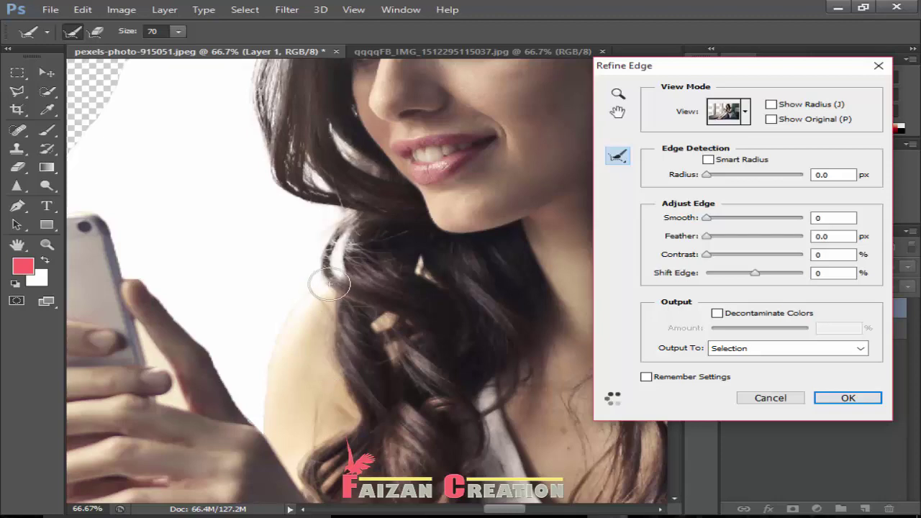
left_click_drag(319, 272, 314, 247)
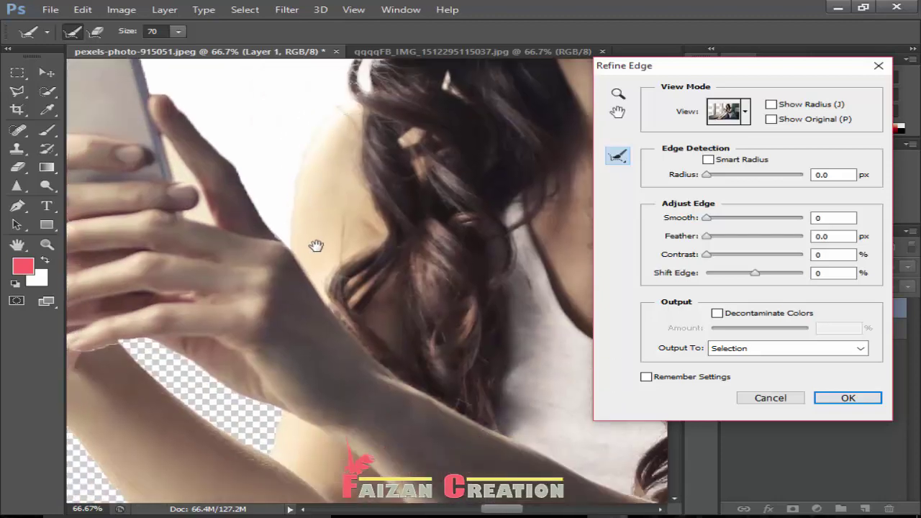
left_click_drag(292, 214, 367, 372)
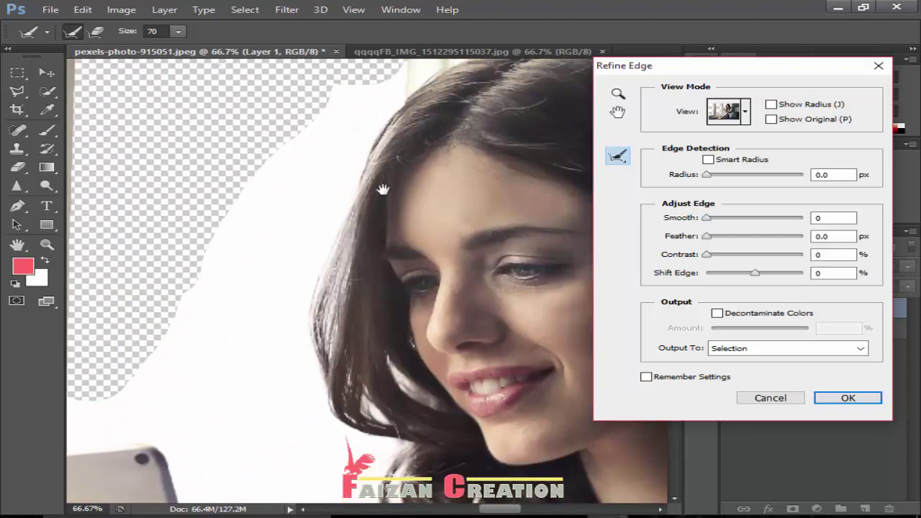
left_click_drag(338, 154, 342, 238)
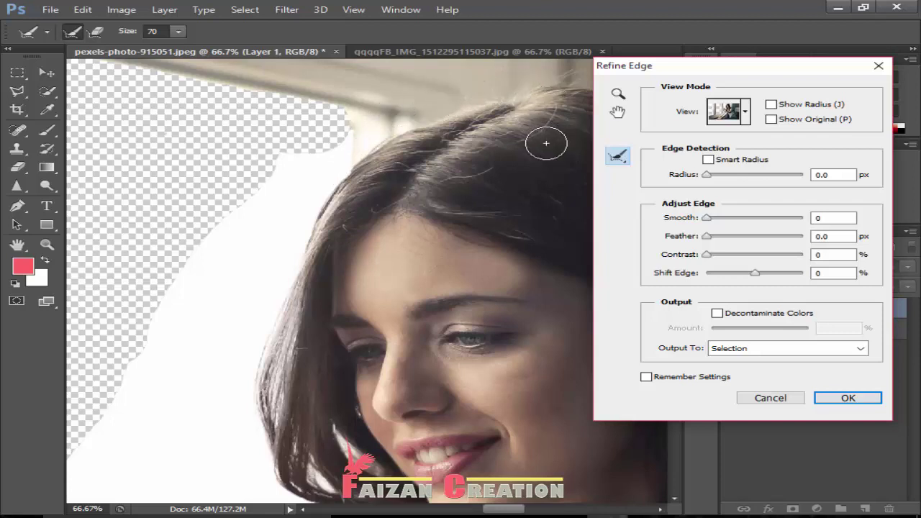
left_click(717, 314)
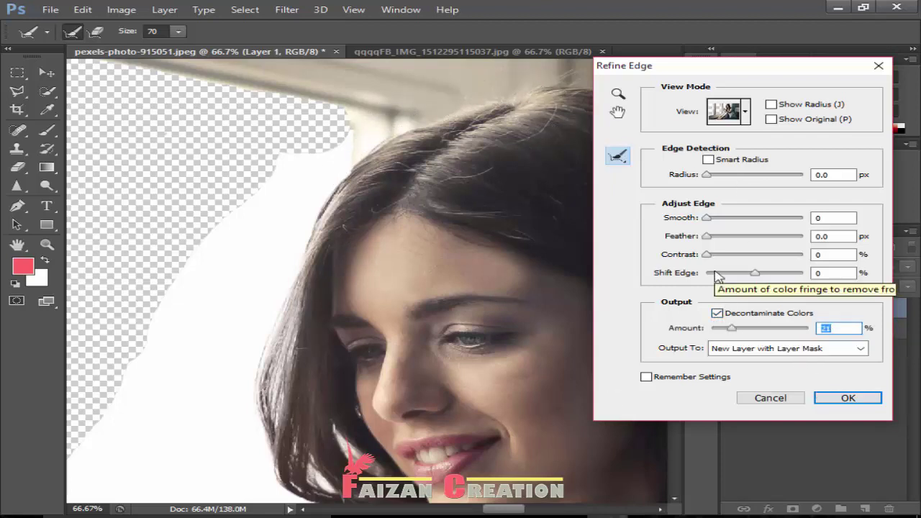
left_click(713, 254)
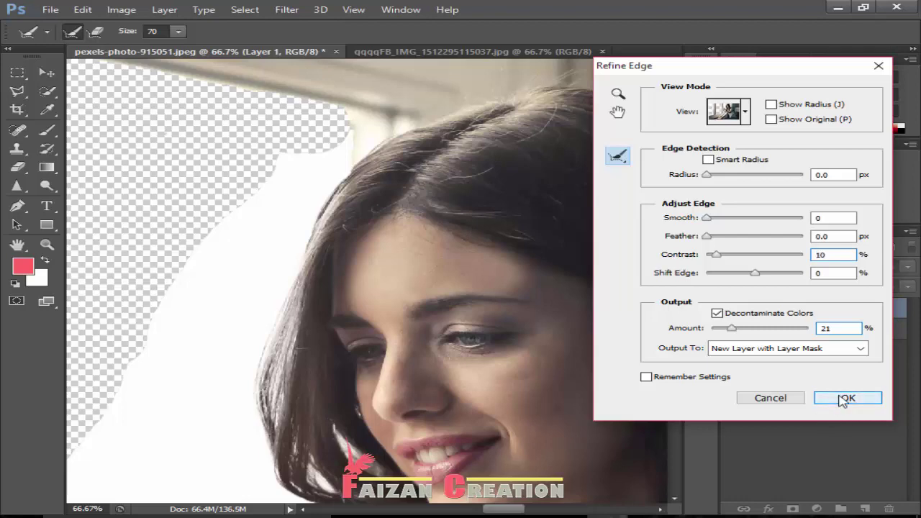
left_click(843, 400)
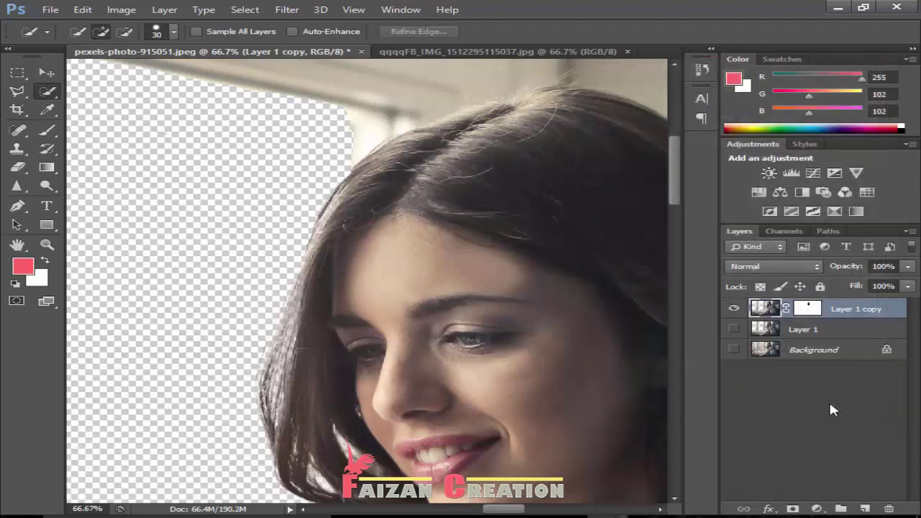
Step: Toggle the new masked layer's visibility and zoom around to inspect the cutout
left_click(733, 308)
left_click(733, 308)
key("ctrl+minus")
key("ctrl+minus")
key("ctrl+minus")
key("ctrl+minus")
key("ctrl+plus")
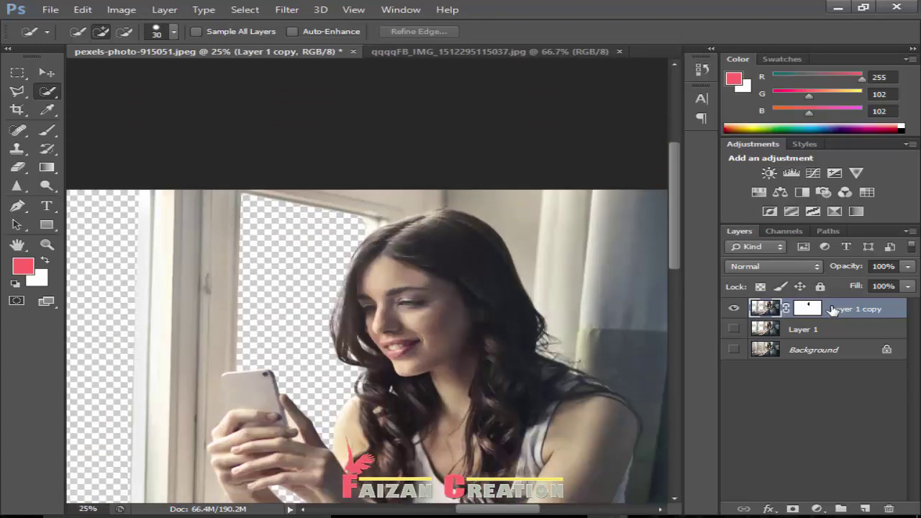
key("ctrl+plus")
mouse_move(377, 384)
left_mouse_down()
mouse_move(378, 236)
mouse_move(390, 269)
mouse_move(427, 179)
left_mouse_up()
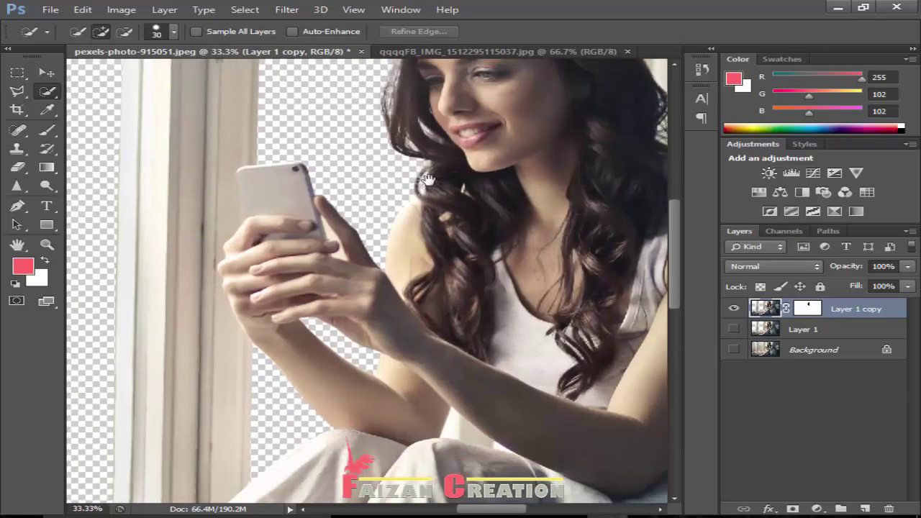
key("ctrl+minus")
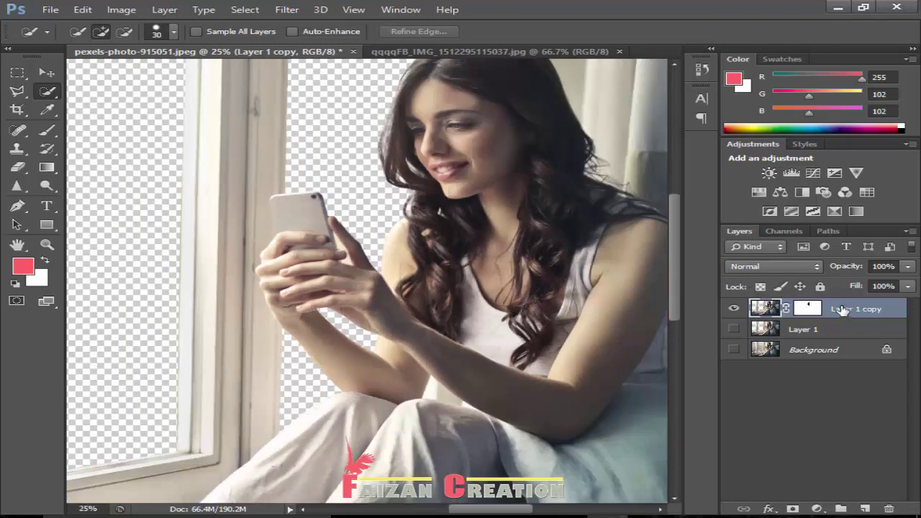
Step: Apply Layer 1 copy's layer mask and compare it against Layer 1
right_click(842, 310)
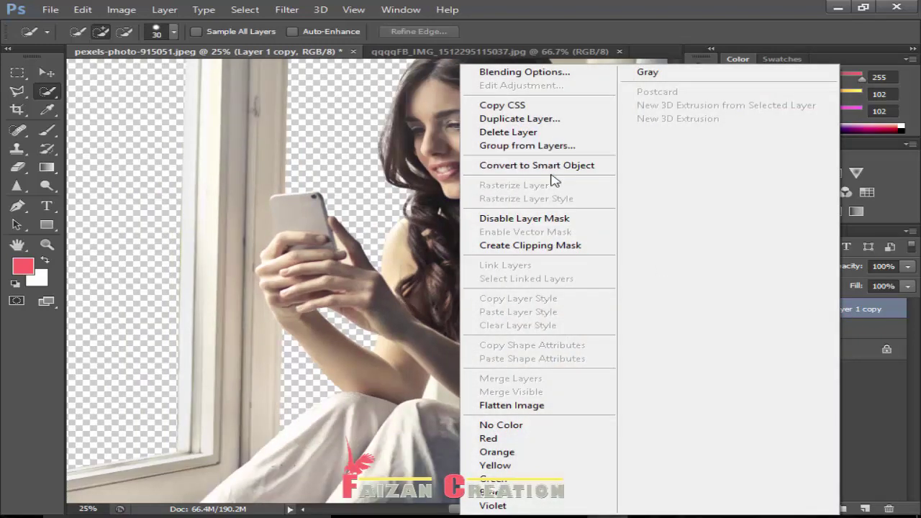
left_click(867, 414)
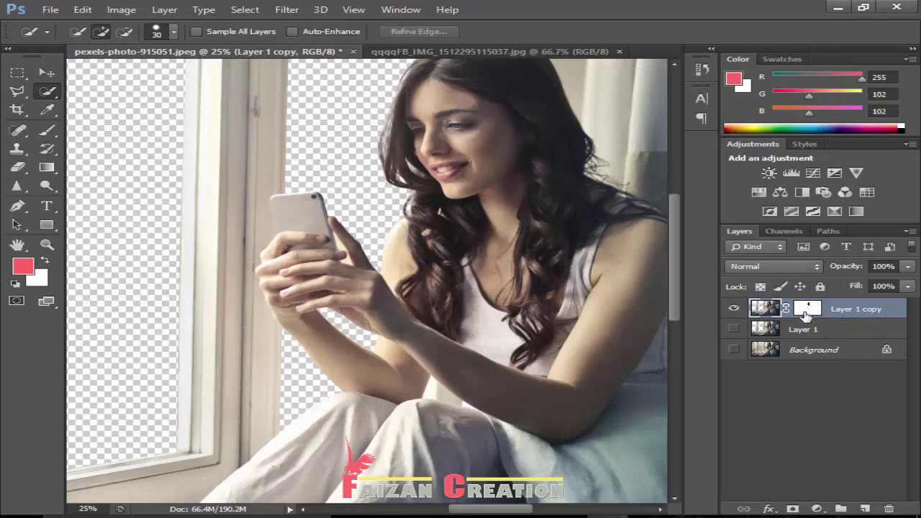
right_click(806, 311)
left_click(794, 359)
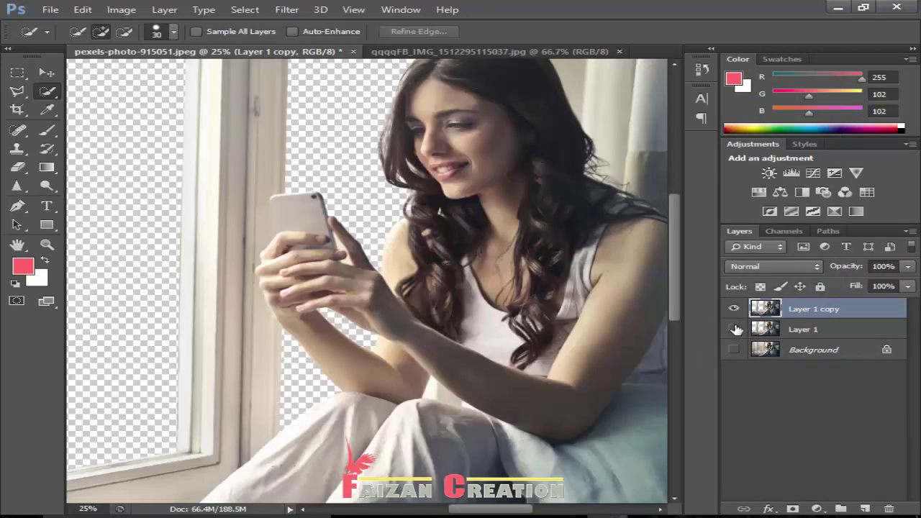
left_click(734, 309)
left_click(734, 329)
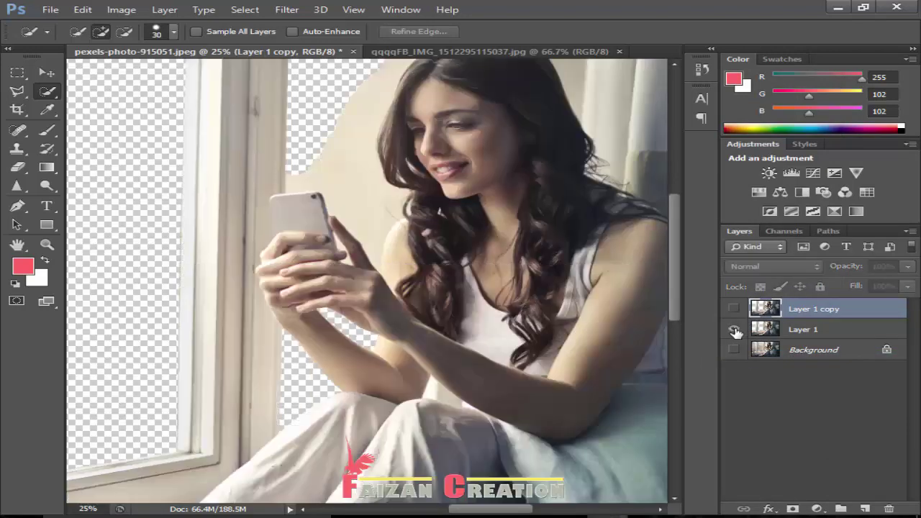
left_click(734, 330)
left_click(734, 309)
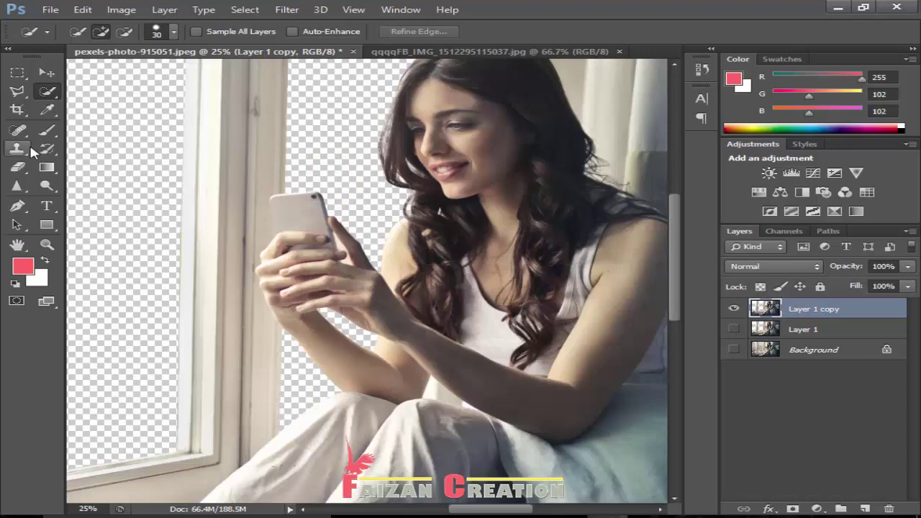
left_click(19, 107)
Step: Zoom in on the phone and fingers and begin a Polygonal Lasso outline of the window gap
left_click(64, 108)
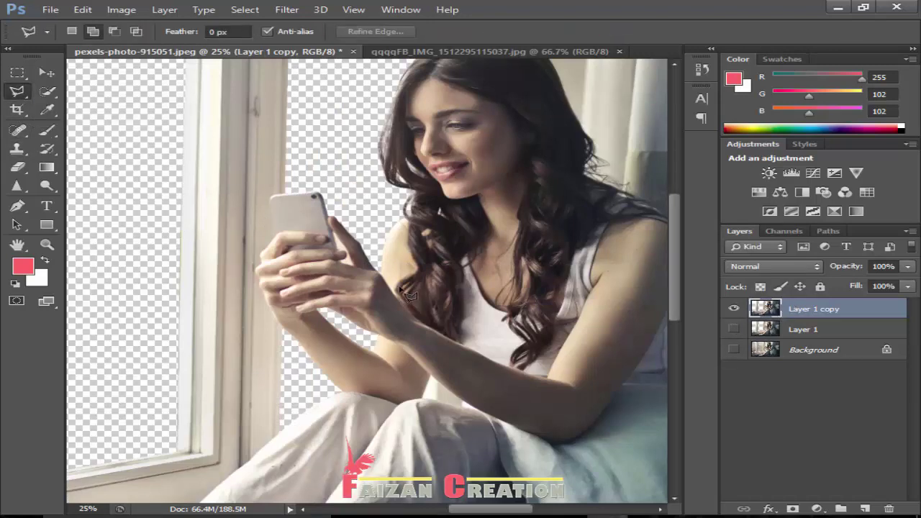
scroll(389, 278, "up", 3)
scroll(310, 216, "up", 2)
left_click_drag(267, 179, 411, 449)
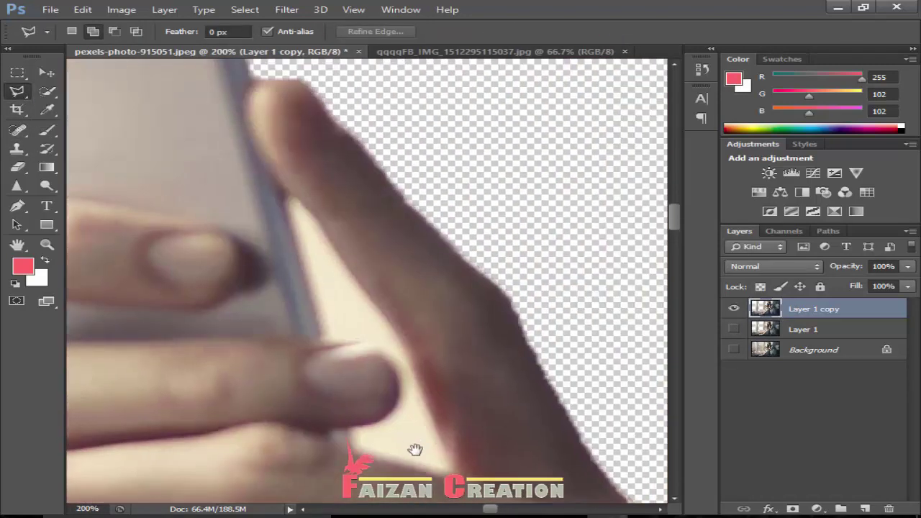
left_click(286, 201)
left_click(320, 333)
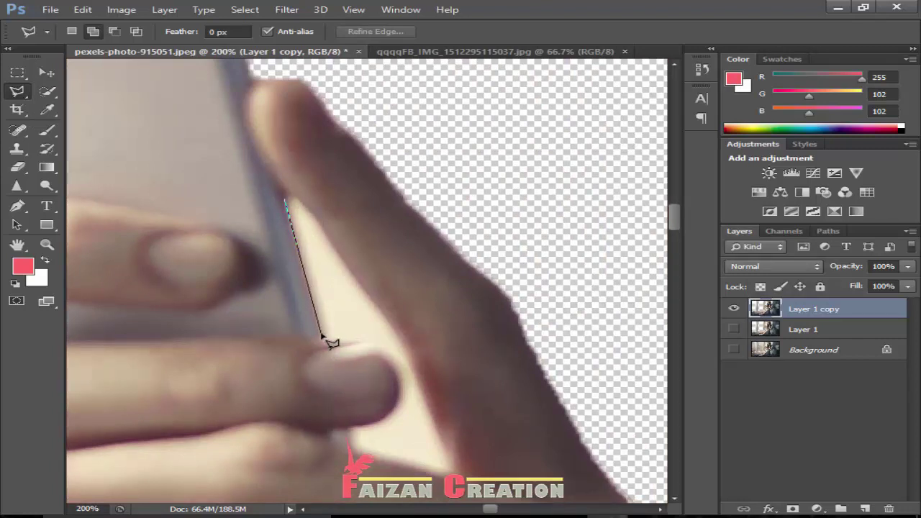
left_click(372, 338)
left_click(398, 364)
left_click(403, 375)
Step: Redo the misplaced fingertip points and close the outline into a selection of the gap
key("BackSpace")
key("BackSpace")
left_click(392, 357)
left_click(398, 377)
left_click(398, 394)
left_click(397, 408)
left_click(386, 419)
left_click(369, 425)
left_click(352, 428)
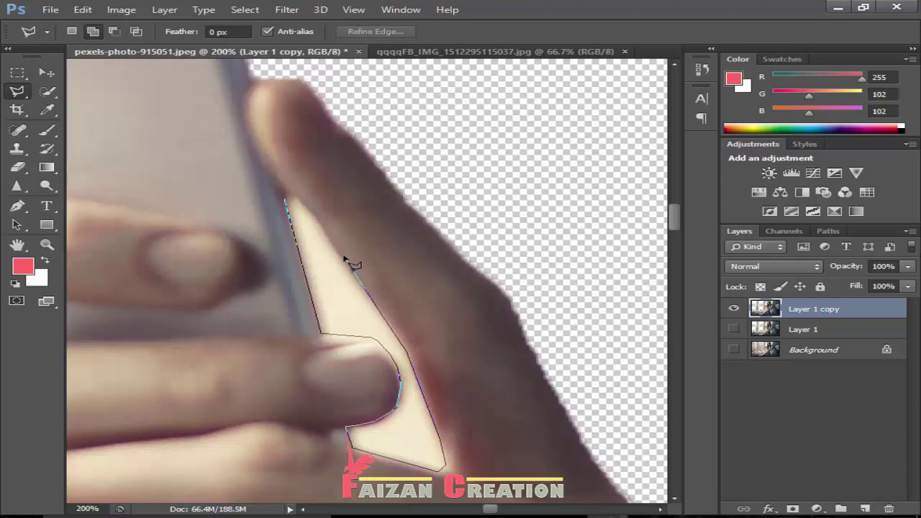
left_click(284, 197)
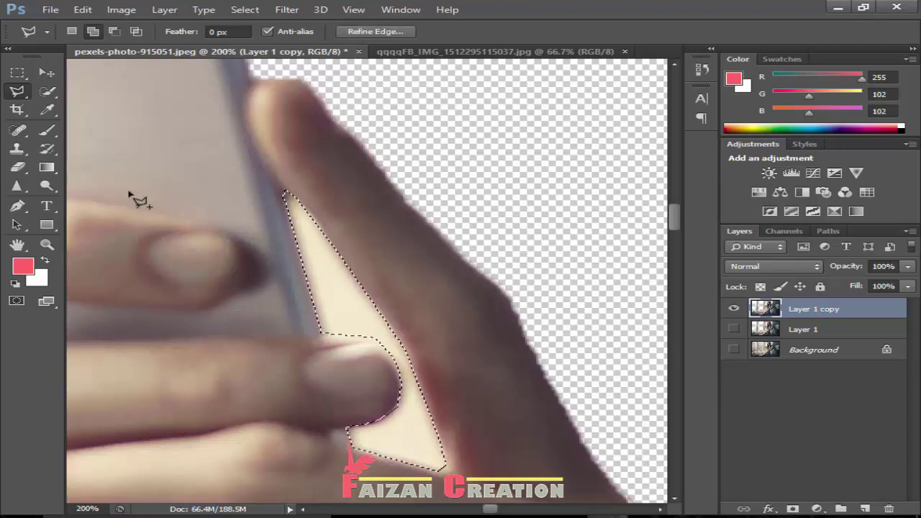
Step: Erase the selected window gap to transparency and deselect
left_click(18, 167)
left_click(87, 165)
left_click(314, 223)
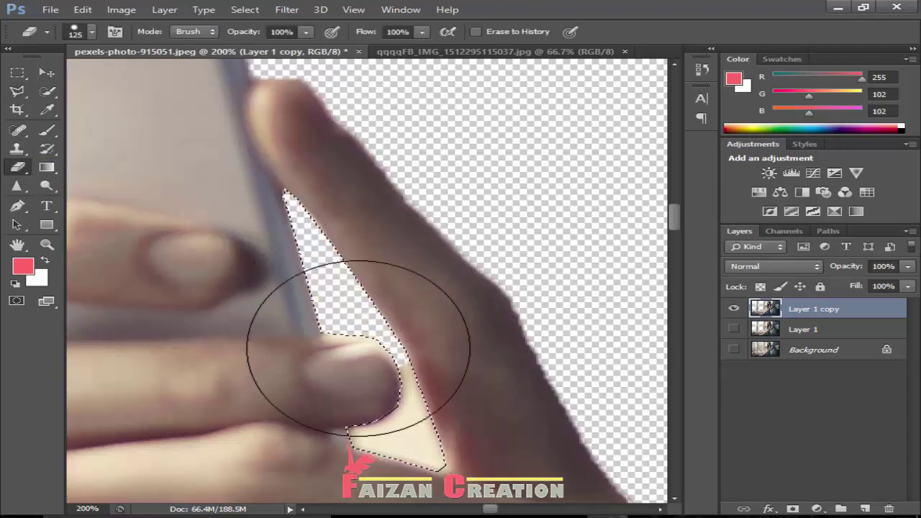
left_click_drag(358, 348, 360, 391)
key("ctrl+d")
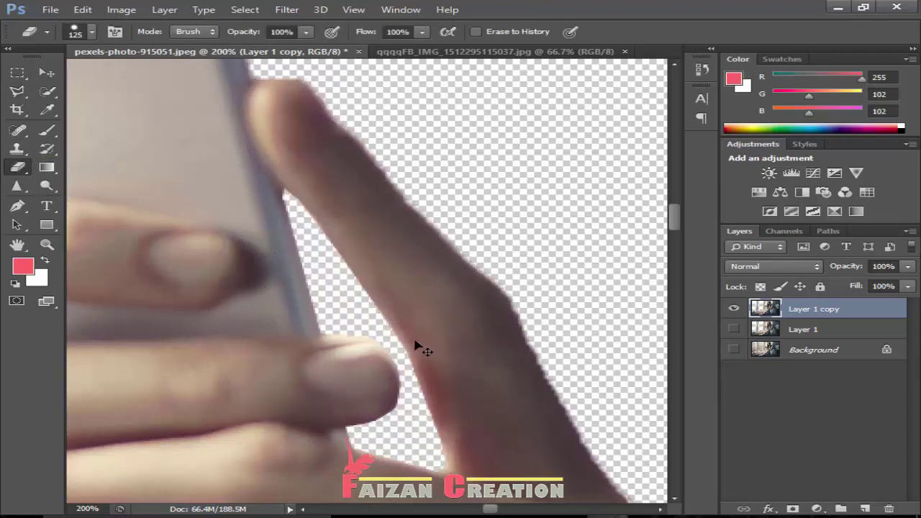
Step: Zoom back out to view the whole photo
key("ctrl+minus")
key("ctrl+minus")
key("ctrl+minus")
key("ctrl+minus")
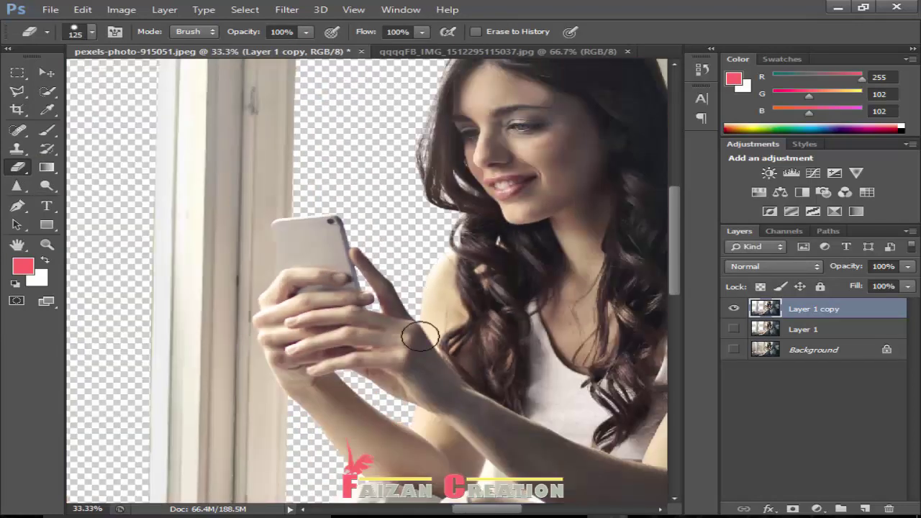
mouse_move(451, 379)
left_mouse_down()
mouse_move(329, 339)
mouse_move(459, 206)
mouse_move(219, 167)
mouse_move(238, 460)
left_mouse_up()
left_click_drag(237, 144, 345, 374)
left_click_drag(345, 237, 354, 291)
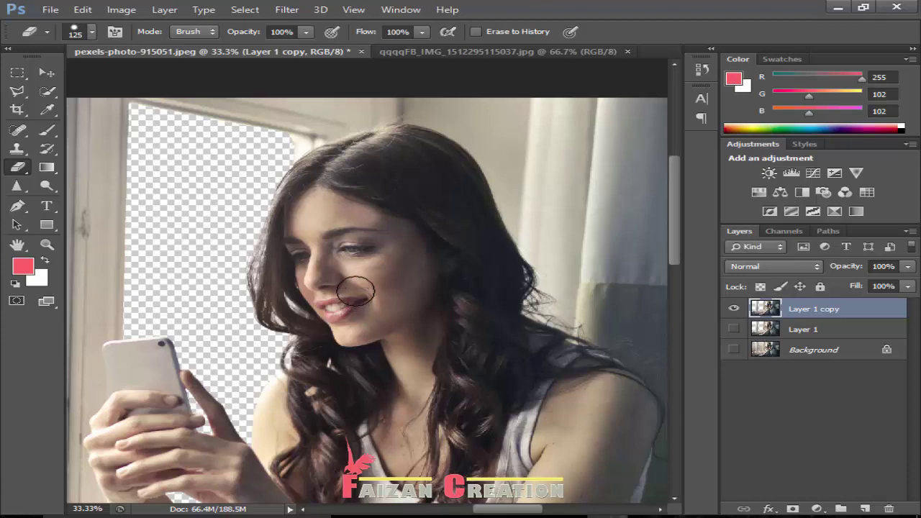
key("ctrl+minus")
key("ctrl+minus")
key("ctrl+minus")
key("ctrl+minus")
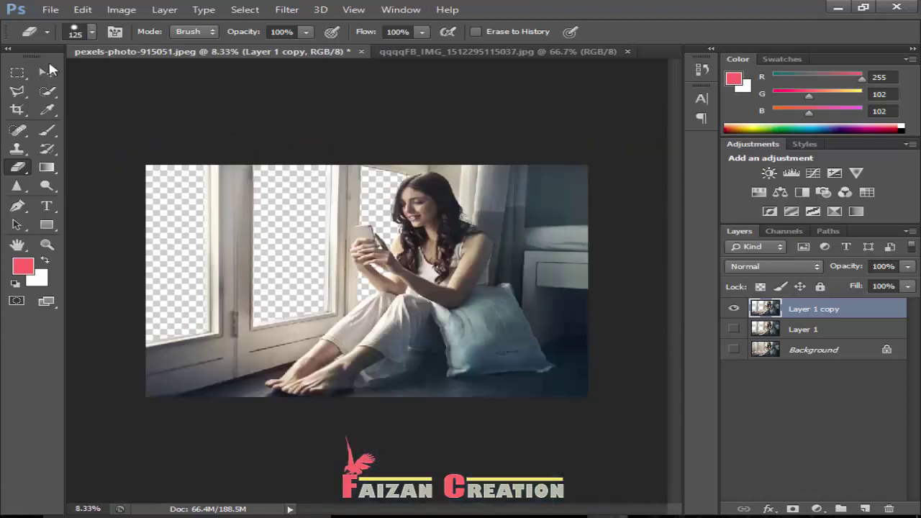
Step: Delete Layer 1 and hide the Background layer
left_click(47, 72)
left_click(797, 332)
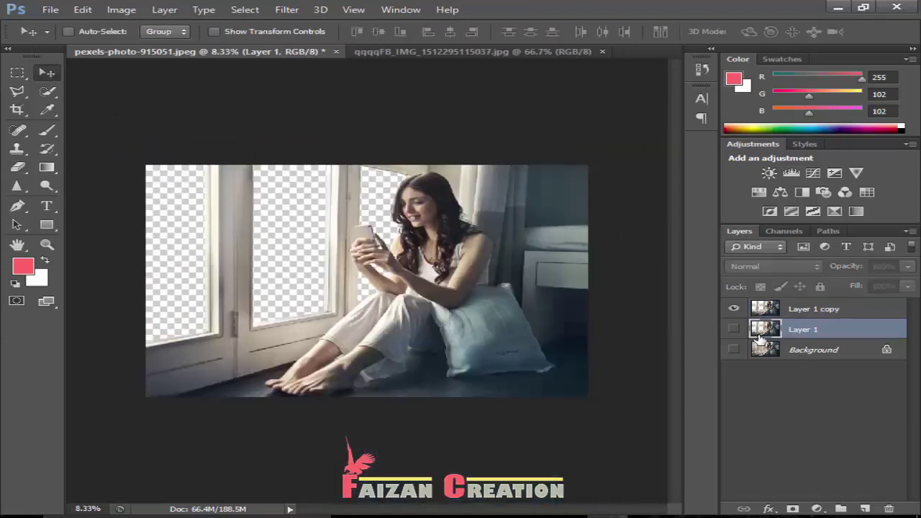
key("Delete")
left_click(734, 329)
left_click(734, 329)
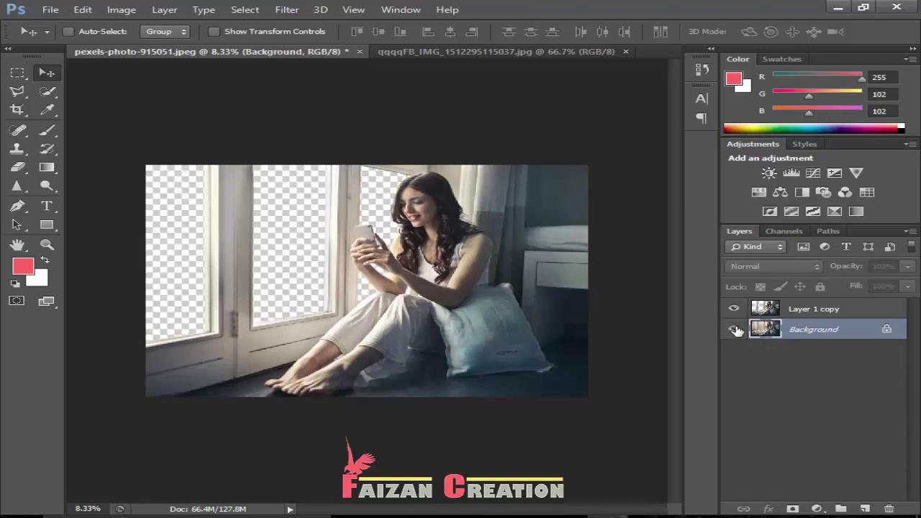
left_click(734, 329)
left_click(734, 329)
Step: Copy the sunset landscape document into the woman photo
left_click(426, 53)
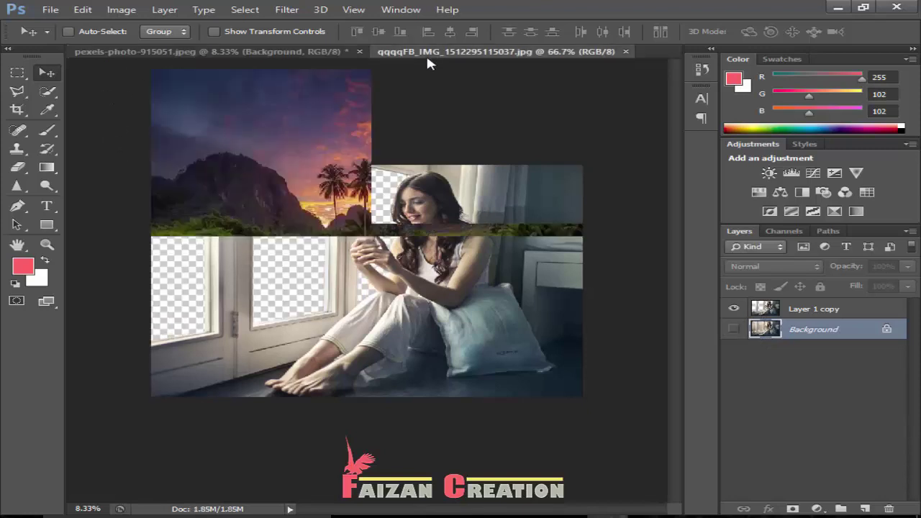
left_click_drag(435, 55, 480, 115)
left_click_drag(567, 225, 335, 225)
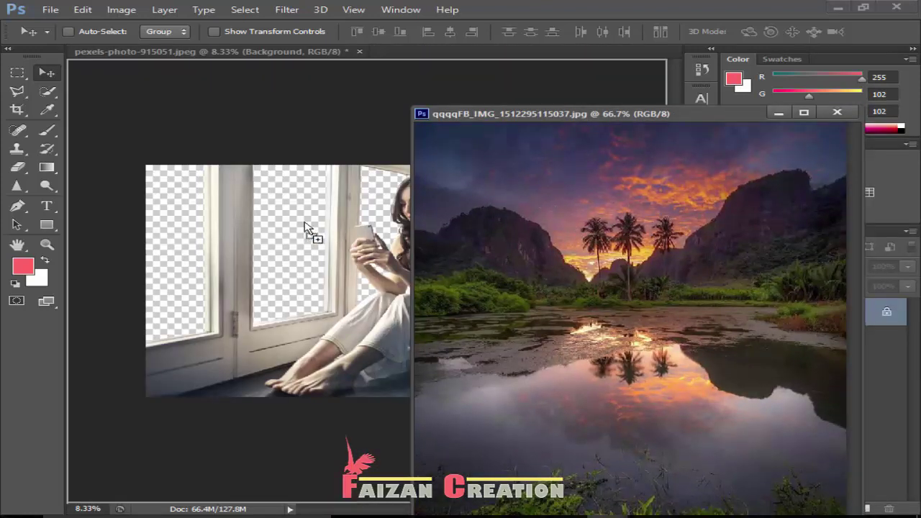
left_click(837, 112)
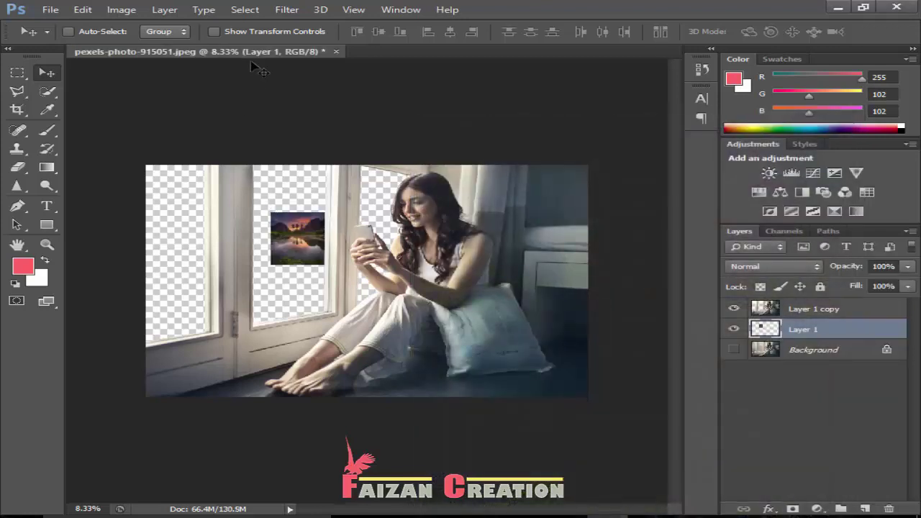
Step: Enlarge the landscape to about 694% over the window area and apply the transform
left_click(213, 31)
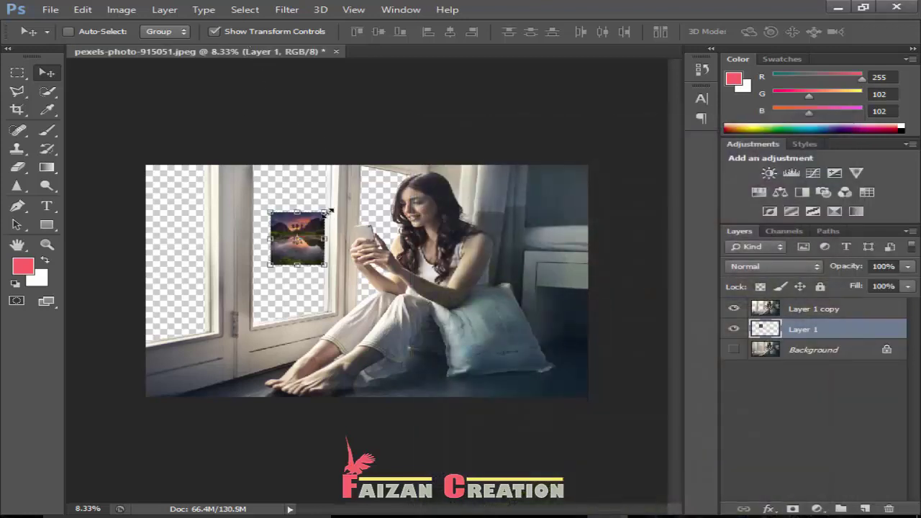
left_click_drag(330, 211, 511, 32)
left_click_drag(425, 149, 279, 296)
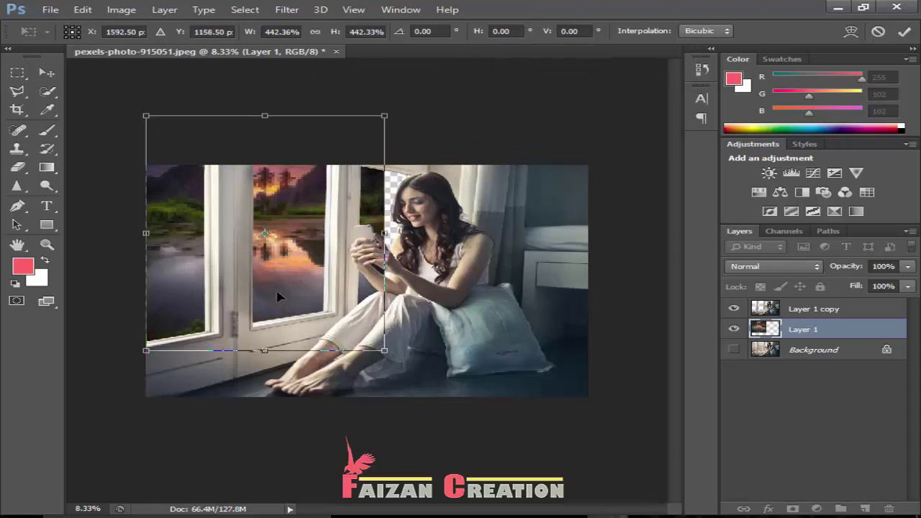
left_click_drag(385, 115, 524, 57)
left_click_drag(365, 201, 314, 323)
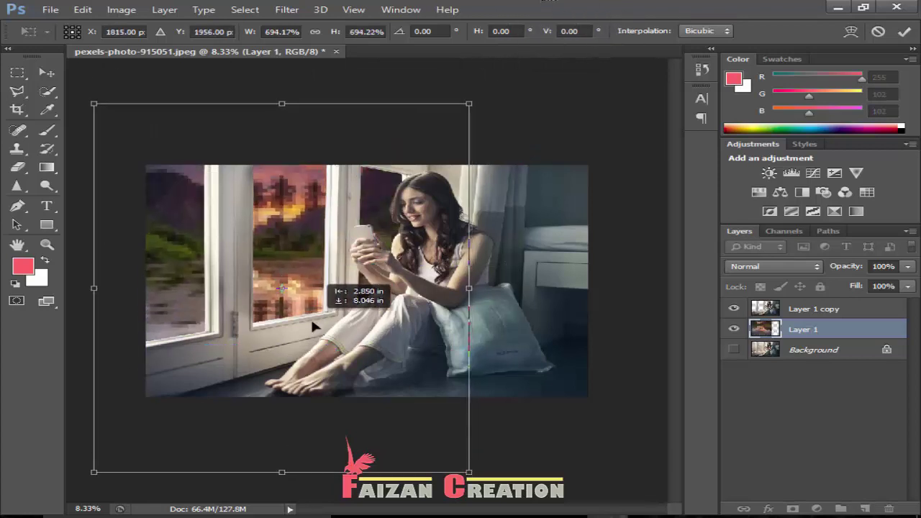
key("Return")
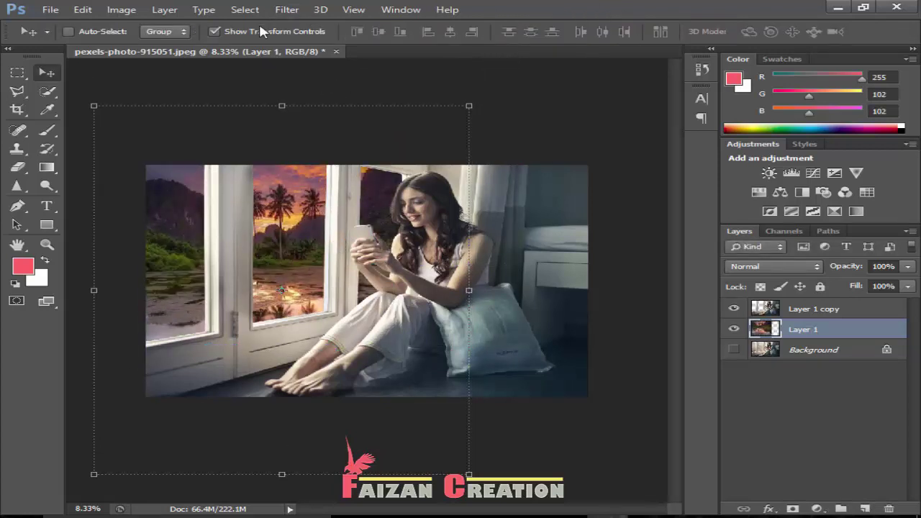
Step: Nudge the landscape down and left within the window panes
left_click(262, 31)
mouse_move(328, 243)
left_mouse_down()
mouse_move(294, 251)
mouse_move(314, 233)
left_mouse_up()
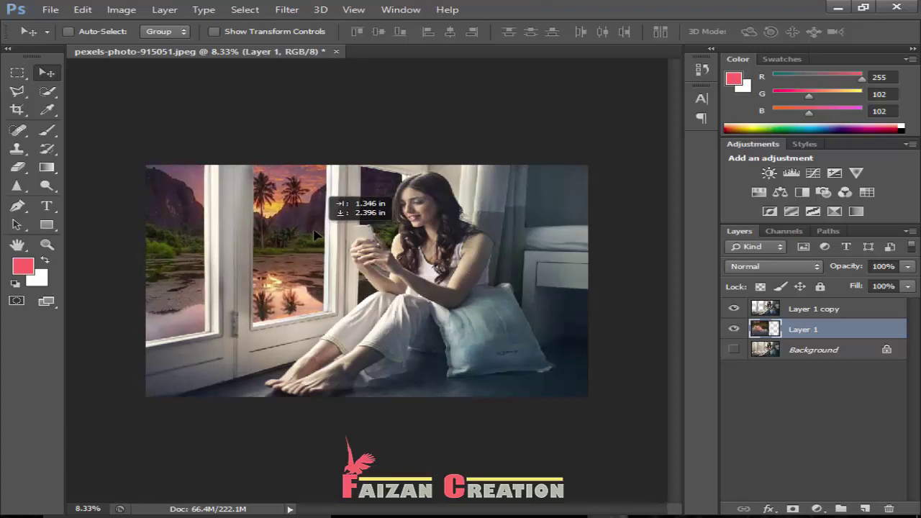
mouse_move(315, 232)
left_mouse_down()
mouse_move(293, 257)
mouse_move(290, 245)
mouse_move(270, 245)
left_mouse_up()
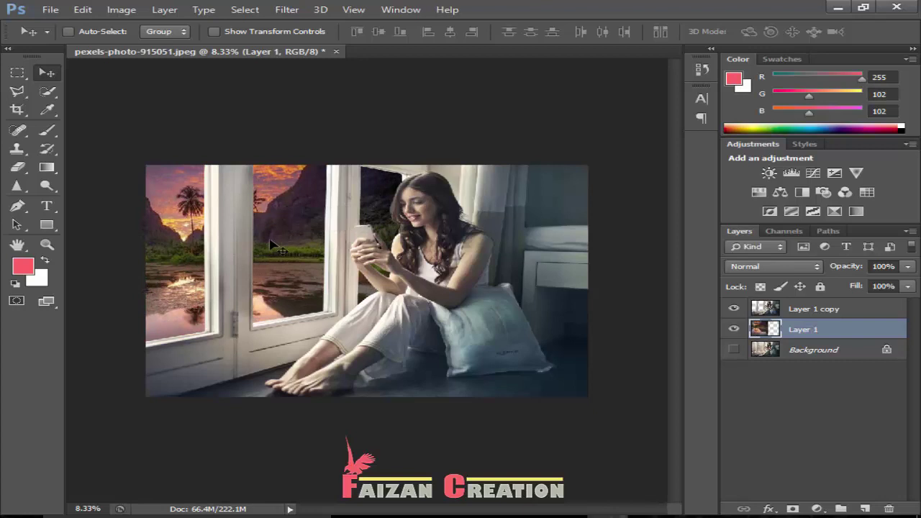
Step: Create a new Layer 2 above Layer 1 copy
left_click(232, 33)
left_click(232, 33)
left_click(812, 314)
key("ctrl+shift+n")
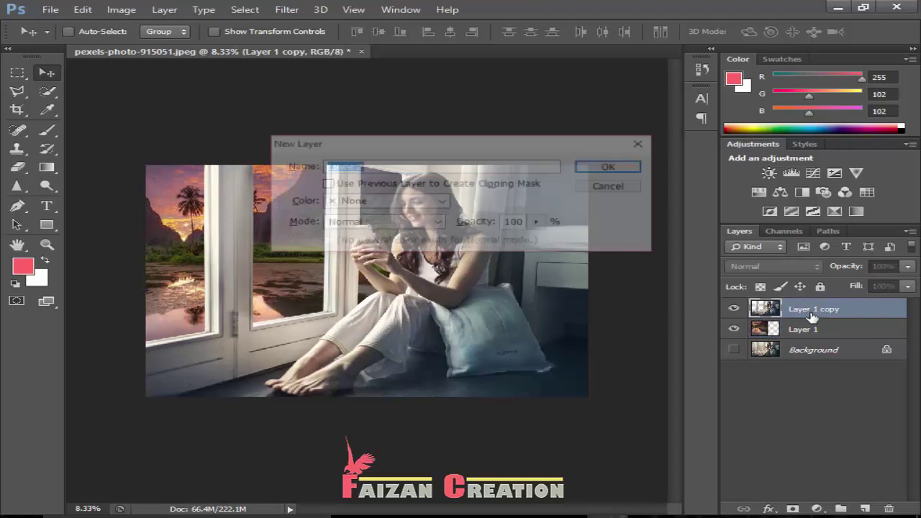
key("Return")
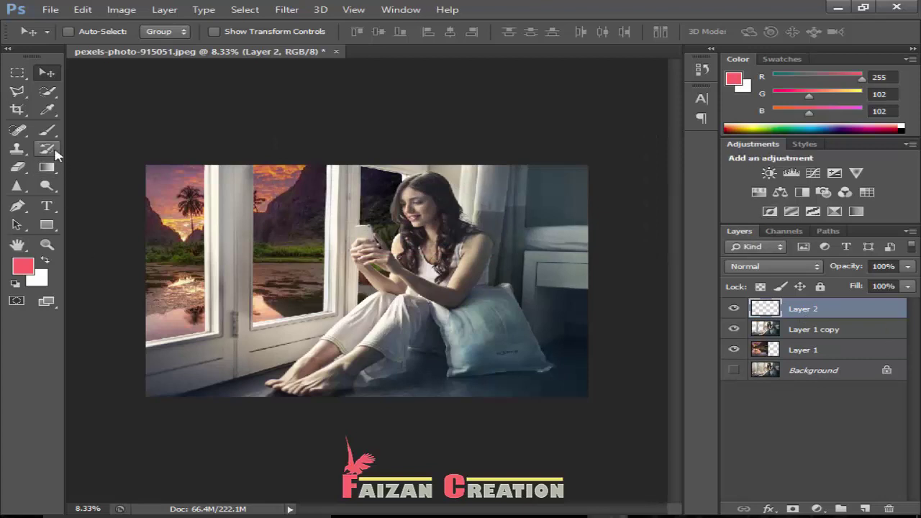
Step: Sample the sunset orange and paint a large brush dab over the woman
left_click(47, 130)
left_click(90, 128)
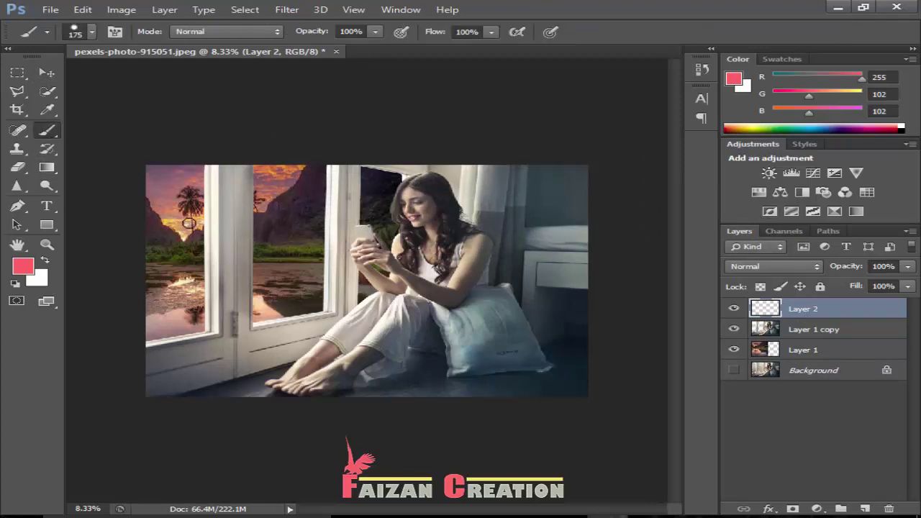
left_click(190, 223, "alt")
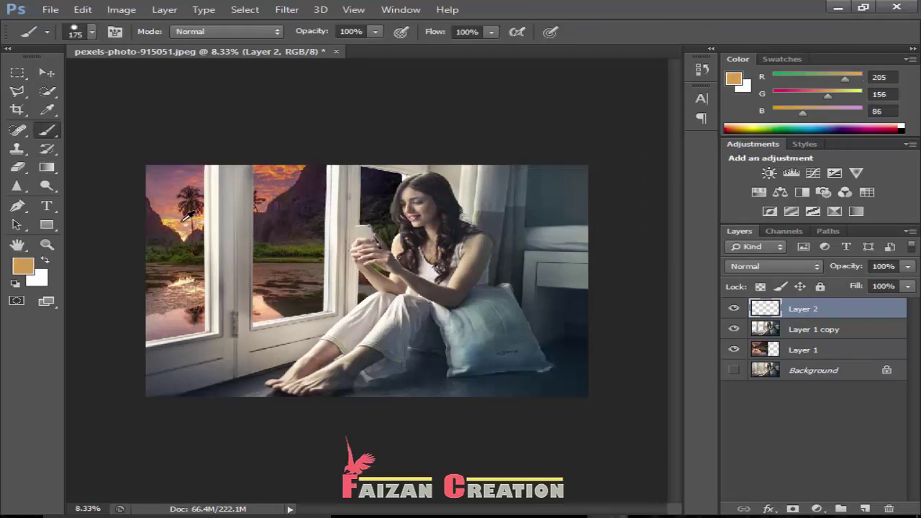
key("bracketright")
key("bracketright")
key("bracketright")
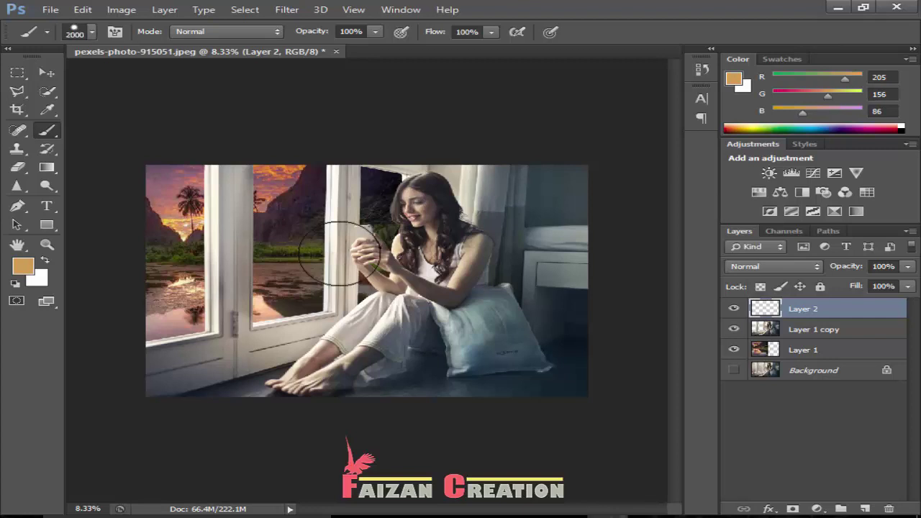
key("bracketright")
key("bracketright")
key("bracketright")
left_click(333, 266)
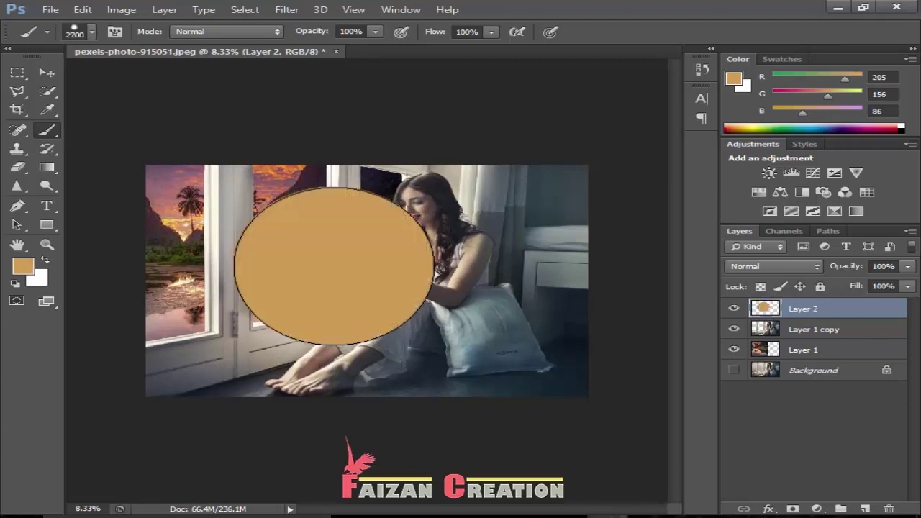
Step: Switch to a soft brush about 3900 px and spread the orange wash over the woman
right_click(340, 265)
double_click(427, 366)
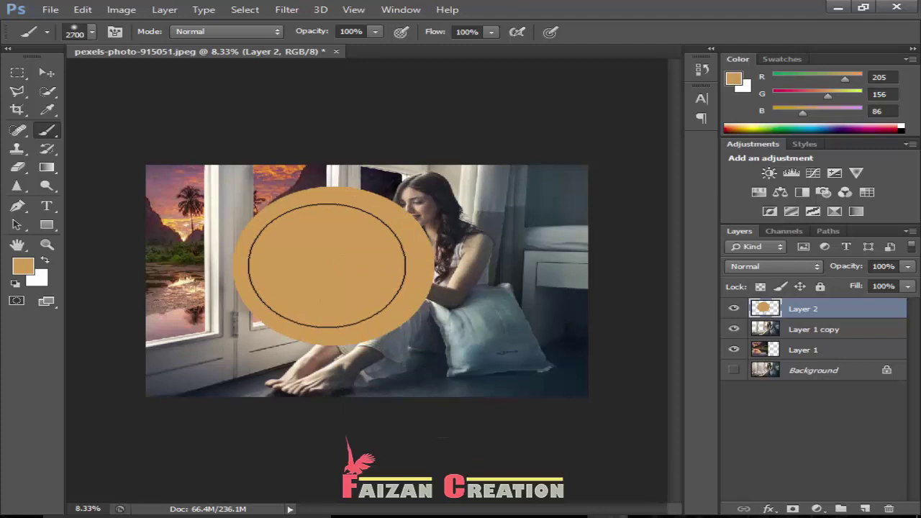
key("bracketright")
key("bracketright")
key("bracketright")
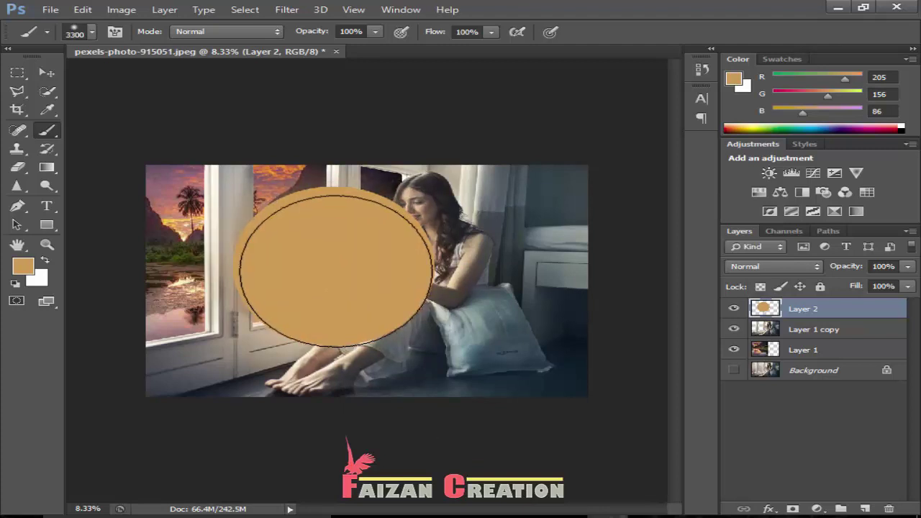
key("bracketright")
key("bracketright")
key("bracketright")
key("bracketright")
key("bracketright")
key("bracketright")
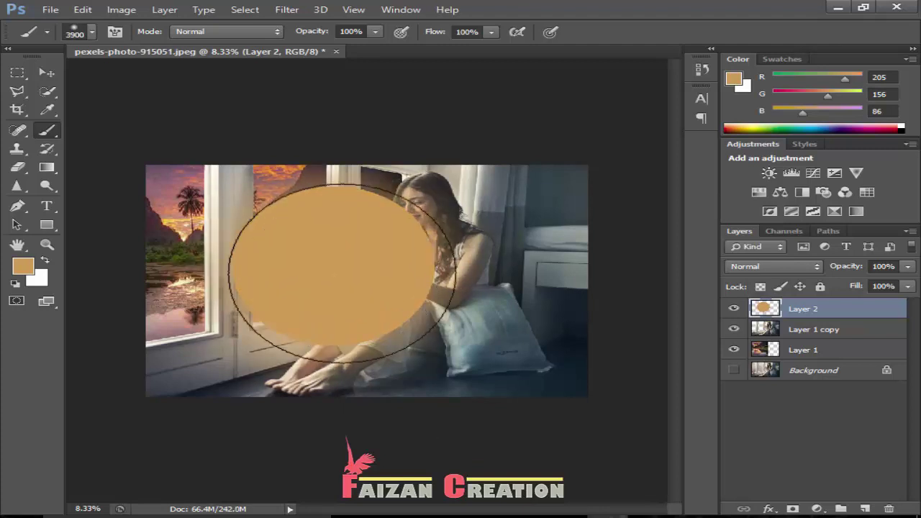
left_click(342, 272)
left_click_drag(341, 273, 323, 231)
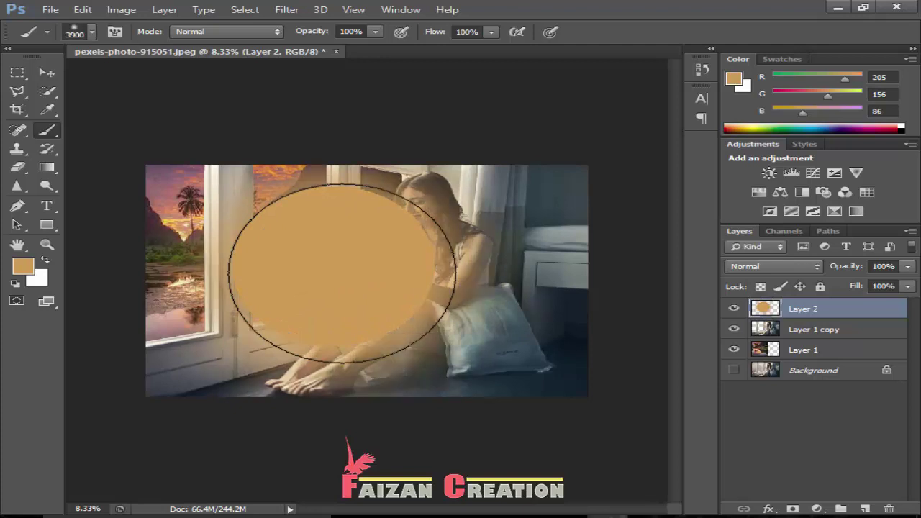
key("bracketleft")
key("bracketleft")
key("bracketleft")
key("bracketleft")
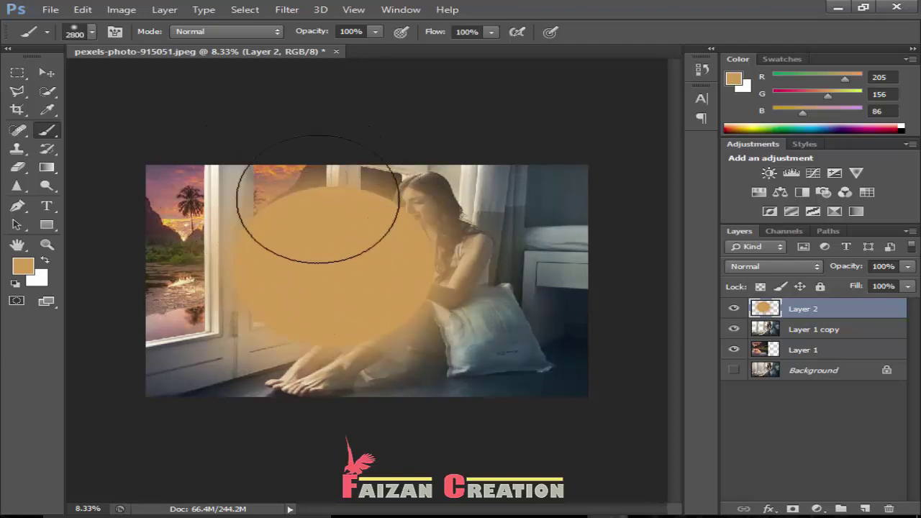
left_click(783, 267)
Step: Set Layer 2 to Overlay blending at 44% opacity
left_click(748, 175)
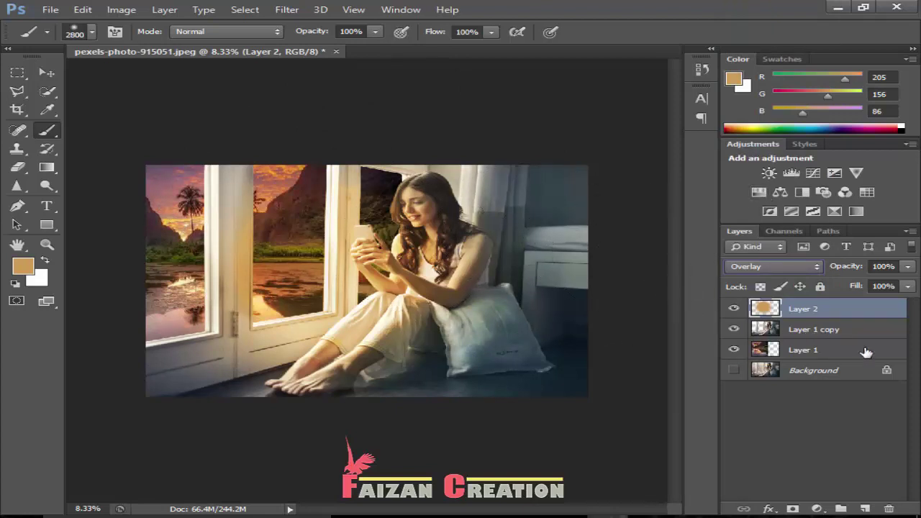
left_click(908, 266)
left_click_drag(855, 282, 846, 285)
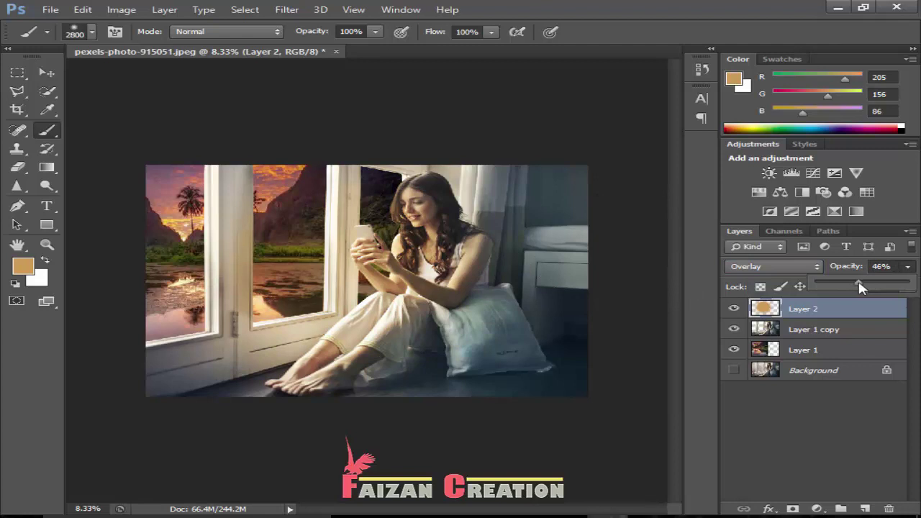
left_click_drag(857, 287, 861, 285)
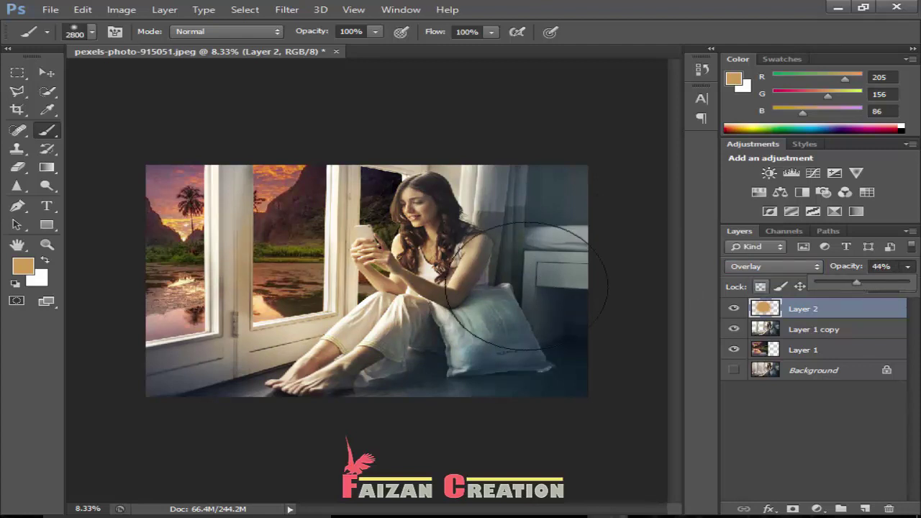
Step: Move the orange glow up and left, then select Layer 1 copy
key("v")
mouse_move(305, 272)
left_mouse_down()
mouse_move(201, 213)
mouse_move(291, 219)
left_mouse_up()
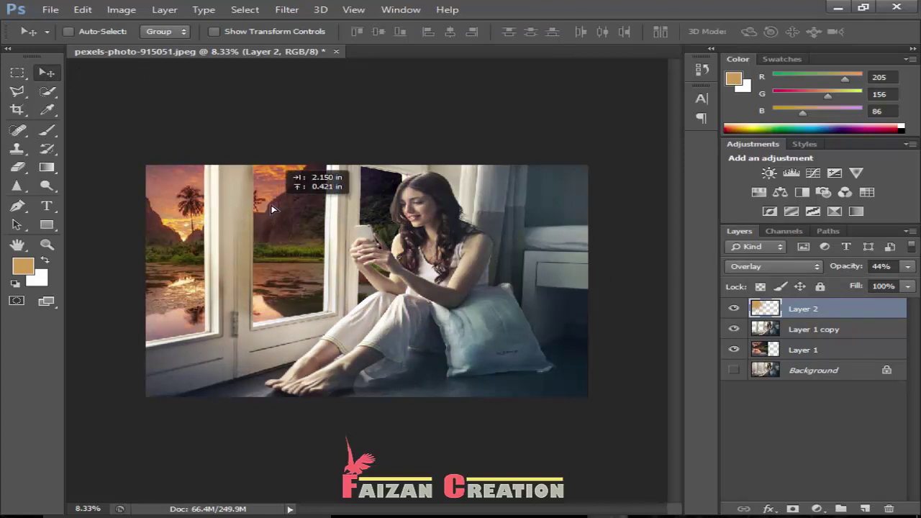
left_click_drag(206, 208, 400, 164)
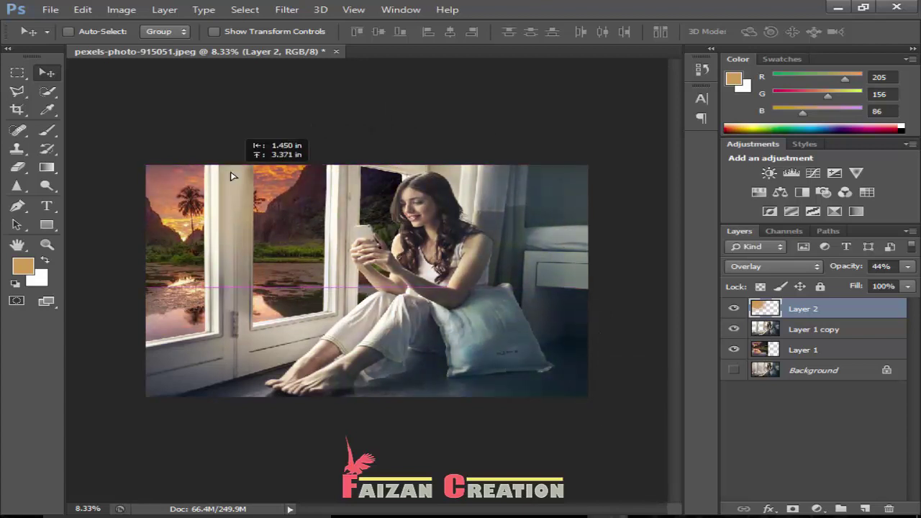
left_click_drag(400, 163, 216, 208)
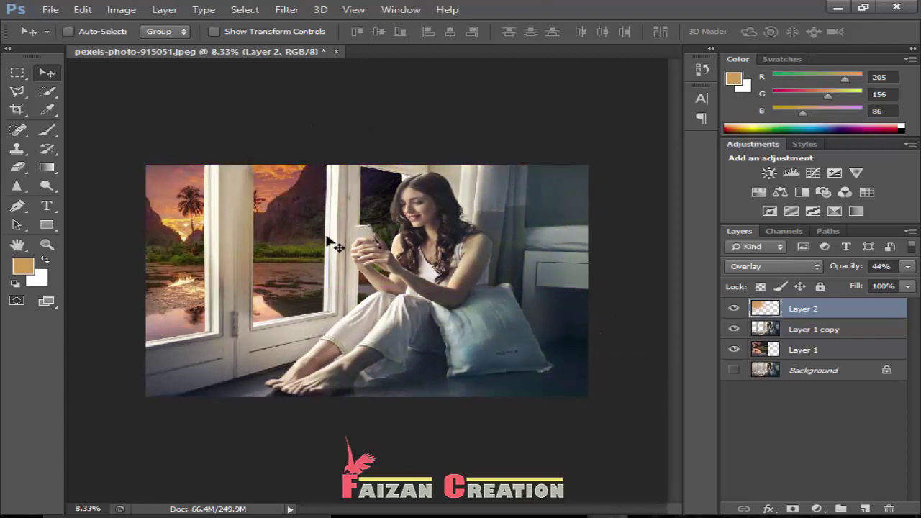
left_click(828, 331)
left_click(47, 131)
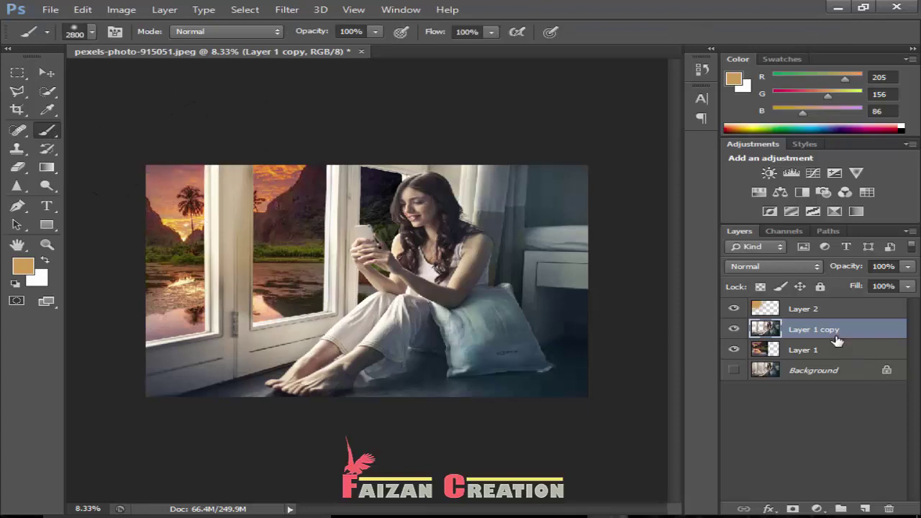
Step: Create Layer 3 and fill it with a diagonal yellow gradient
key("ctrl+shift+n")
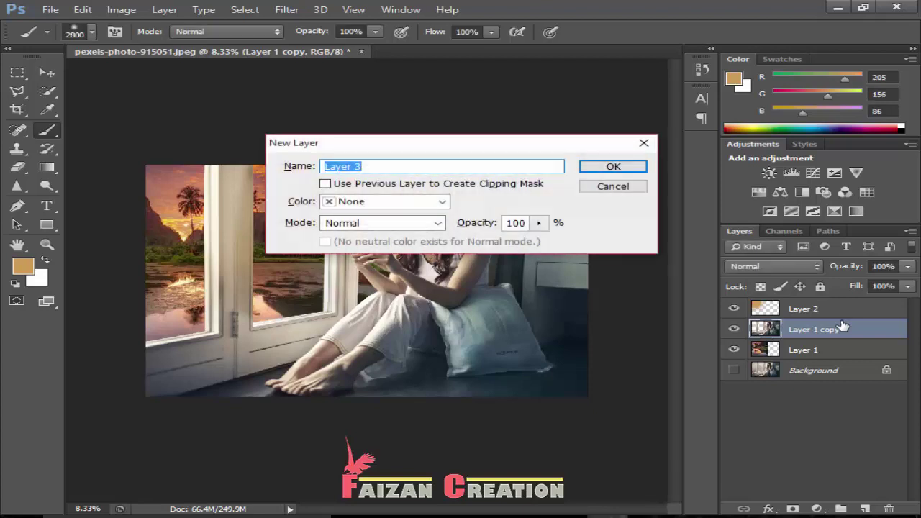
key("Return")
left_click(46, 74)
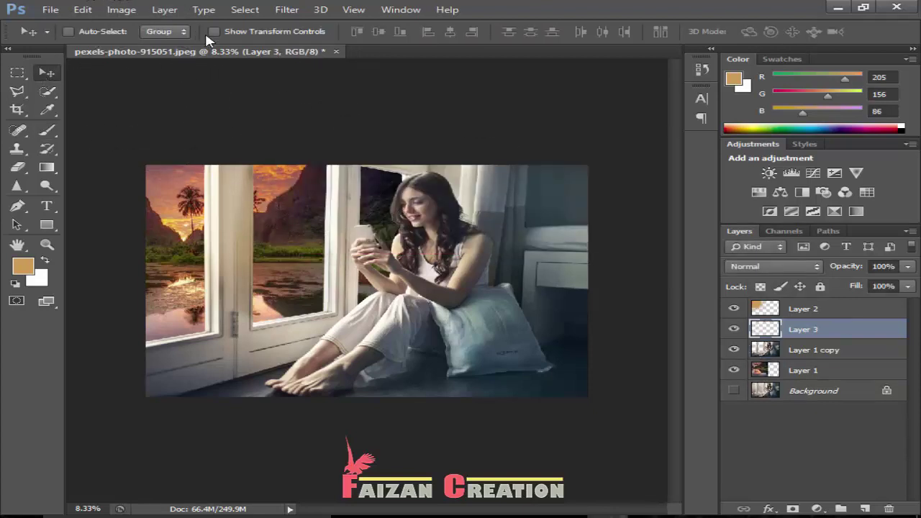
key("g")
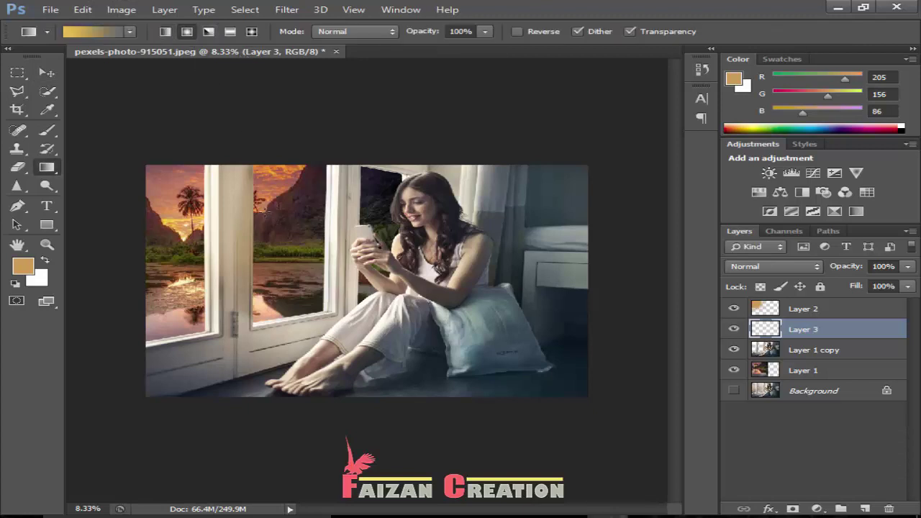
left_click_drag(266, 211, 588, 395)
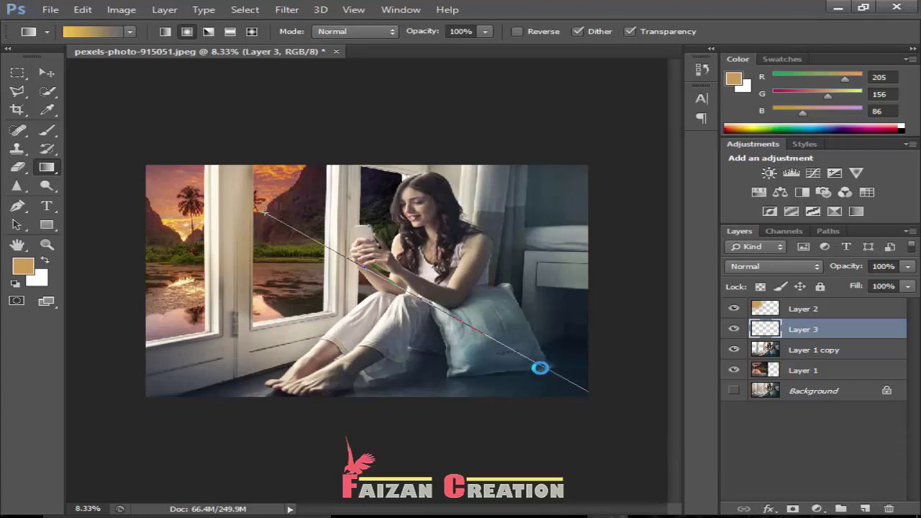
left_click_drag(541, 368, 520, 348)
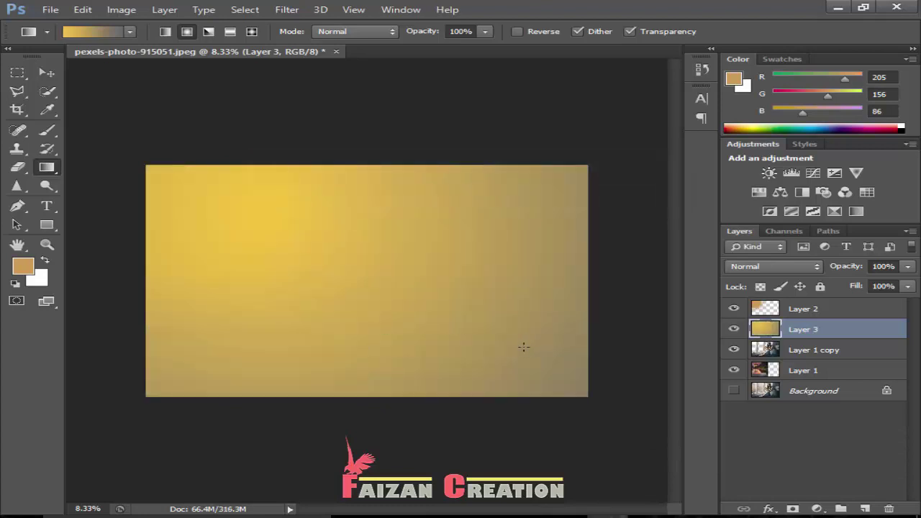
Step: Blend Layer 3 as Multiply at 32% opacity
left_click(797, 272)
left_click(754, 50)
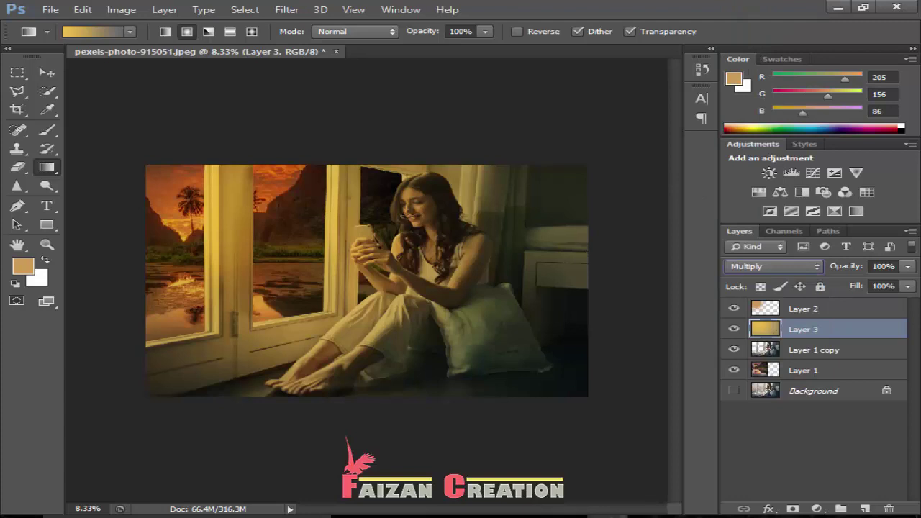
left_click_drag(907, 267, 841, 288)
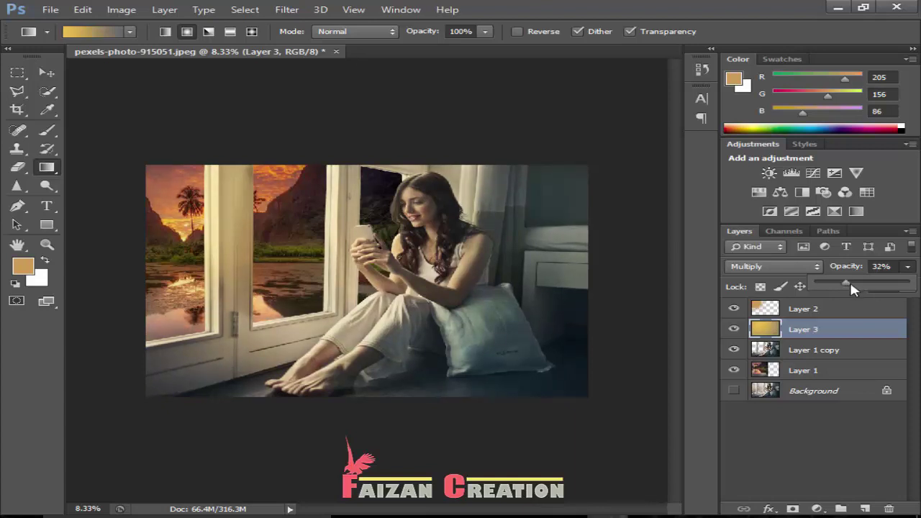
left_click_drag(850, 286, 846, 287)
Step: Compare layers by toggling visibility, leaving the orange glow Layer 2 hidden
left_click(745, 352)
left_click(734, 349)
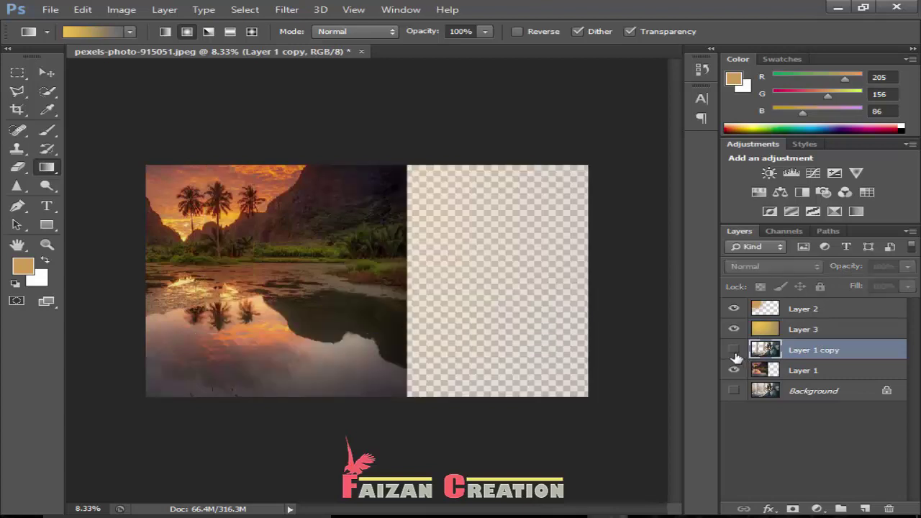
left_click(734, 350)
left_click(734, 328)
left_click(734, 329)
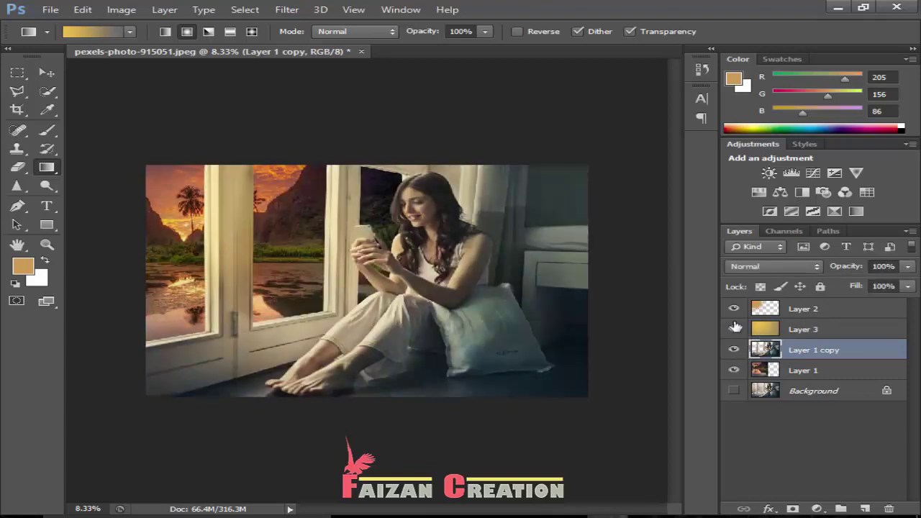
left_click(734, 309)
left_click(734, 309)
left_click(734, 312)
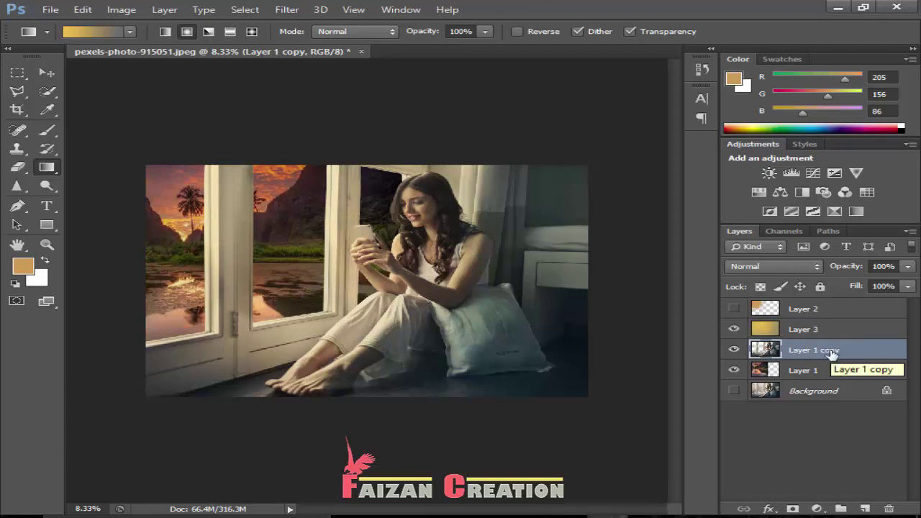
Step: Duplicate Layer 1 copy and apply Hue -9, Saturation +30, Lightness -6
key("ctrl+j")
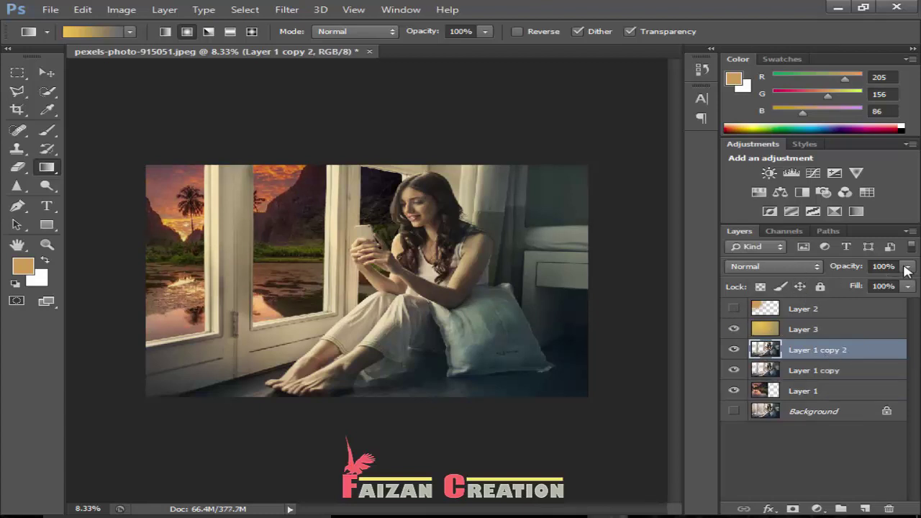
key("ctrl+u")
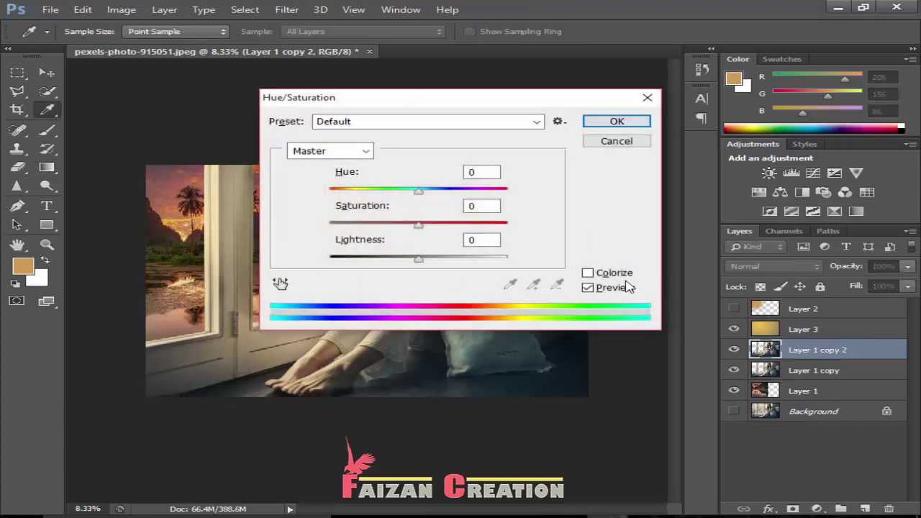
left_click_drag(469, 107, 767, 155)
mouse_move(727, 273)
left_mouse_down()
mouse_move(658, 271)
mouse_move(687, 269)
mouse_move(668, 270)
mouse_move(678, 270)
left_mouse_up()
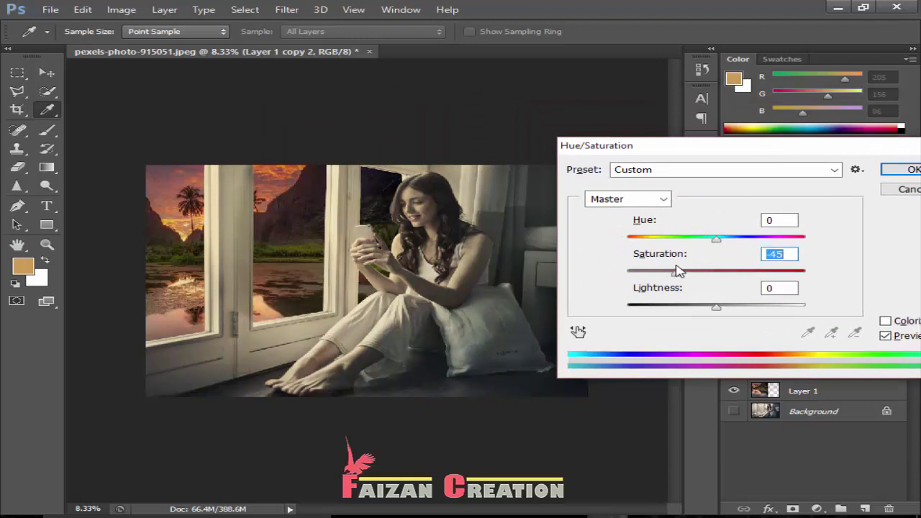
mouse_move(715, 310)
left_mouse_down()
mouse_move(726, 309)
mouse_move(713, 310)
left_mouse_up()
mouse_move(718, 240)
left_mouse_down()
mouse_move(804, 240)
mouse_move(652, 240)
mouse_move(720, 241)
mouse_move(708, 240)
left_mouse_up()
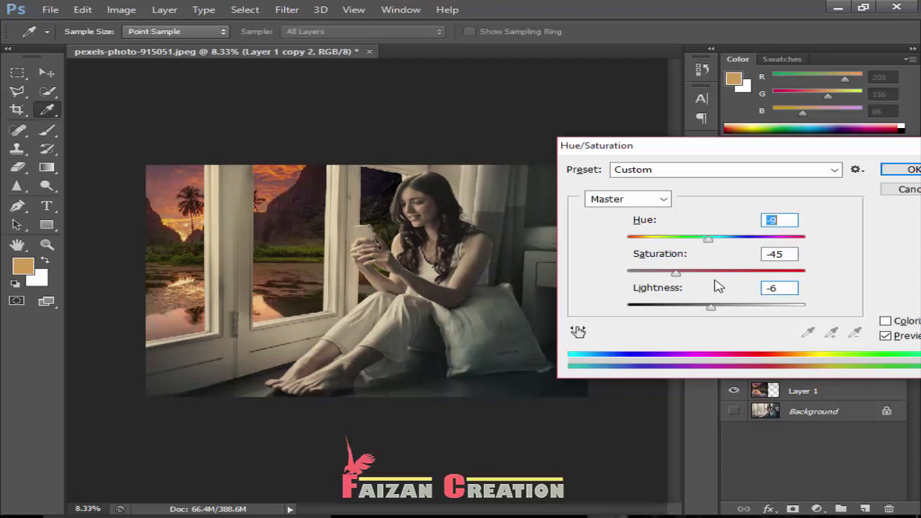
mouse_move(675, 274)
left_mouse_down()
mouse_move(766, 277)
mouse_move(744, 278)
left_mouse_up()
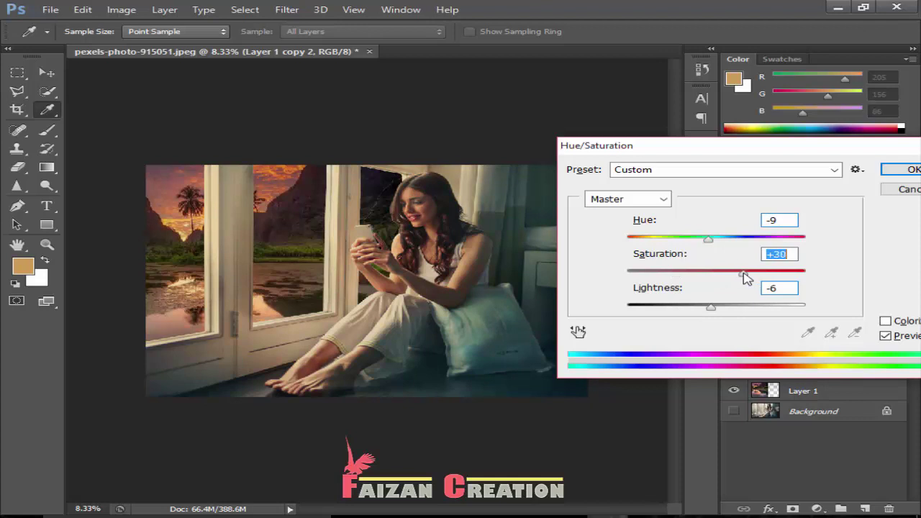
left_click(900, 169)
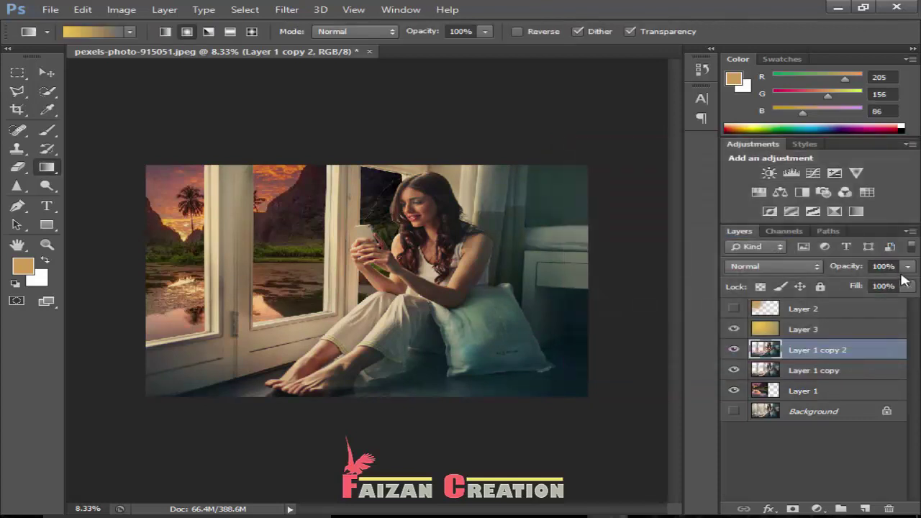
Step: Set Layer 1 copy 2 opacity to 36%
left_click(908, 267)
left_click_drag(852, 286, 856, 287)
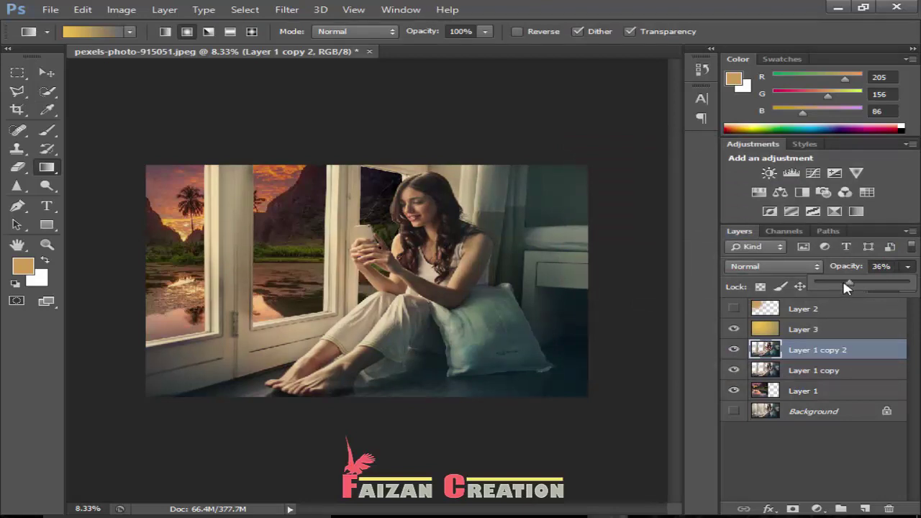
left_click_drag(847, 283, 844, 284)
Step: Add a new empty layer, select Layer 1 copy and pick the Sponge tool
key("ctrl+shift+alt+n")
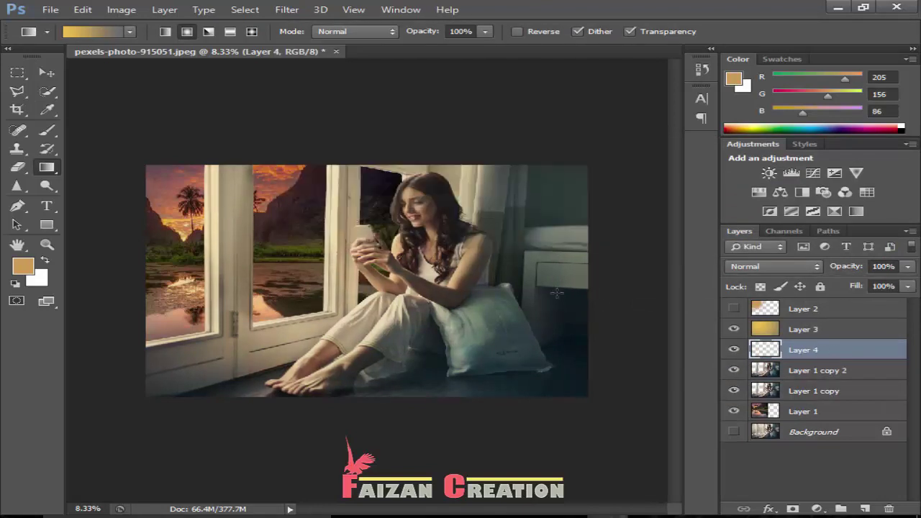
left_click(821, 391)
left_click(17, 167)
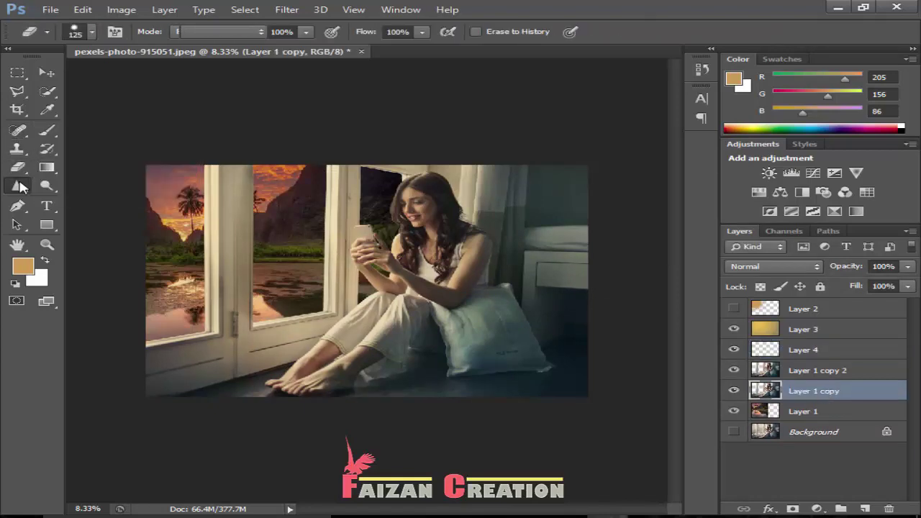
right_click(17, 186)
left_click(63, 180)
right_click(46, 186)
left_click(133, 214)
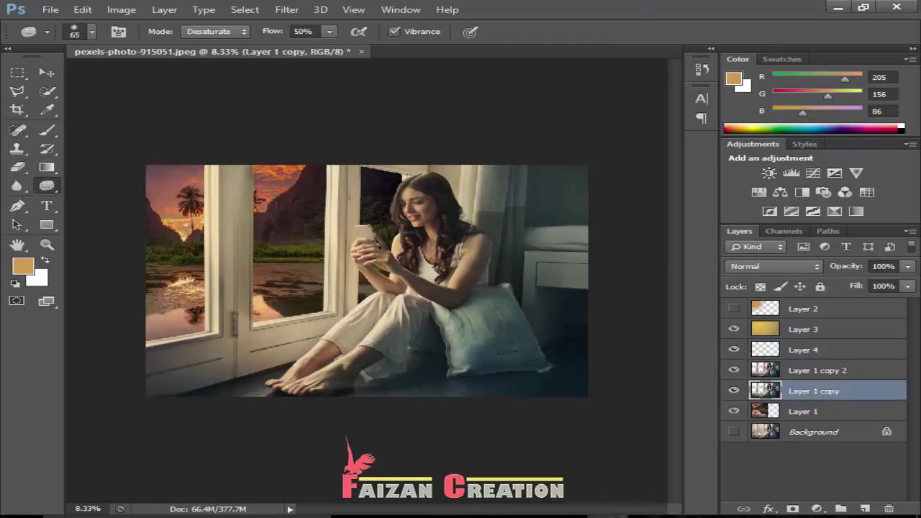
Step: Zoom in on the hands and window and switch to the Blur tool
key("ctrl+plus")
key("ctrl+plus")
key("ctrl+plus")
scroll(369, 388, "up", 5)
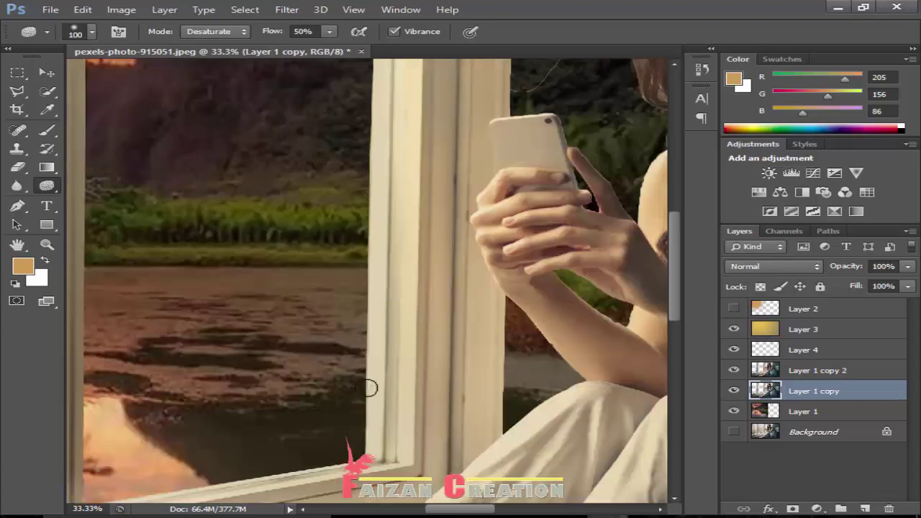
left_click(17, 186)
left_click(82, 181)
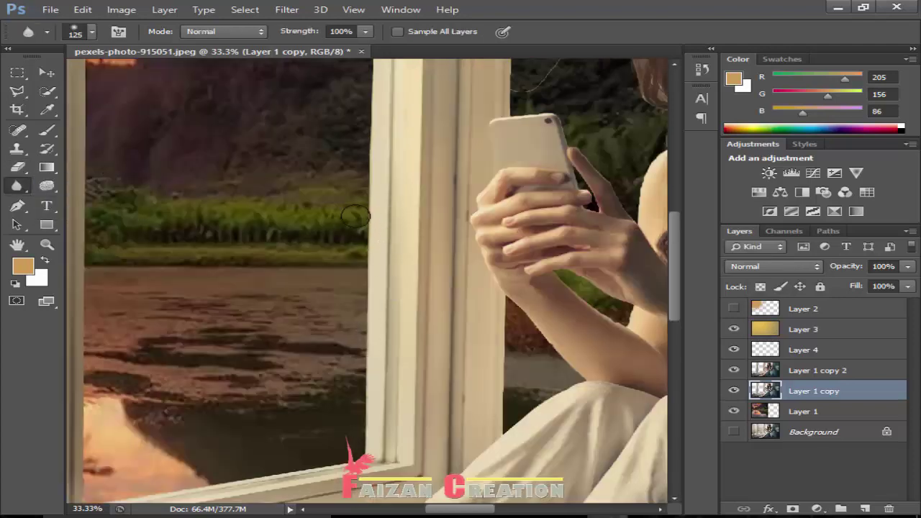
scroll(362, 362, "up", 5)
scroll(304, 185, "down", 10)
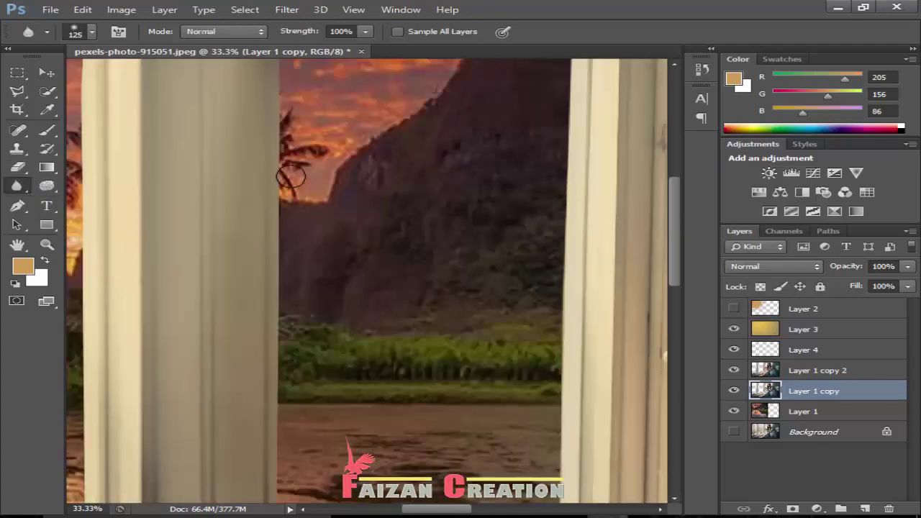
scroll(304, 387, "up", 10)
scroll(391, 230, "up", 3)
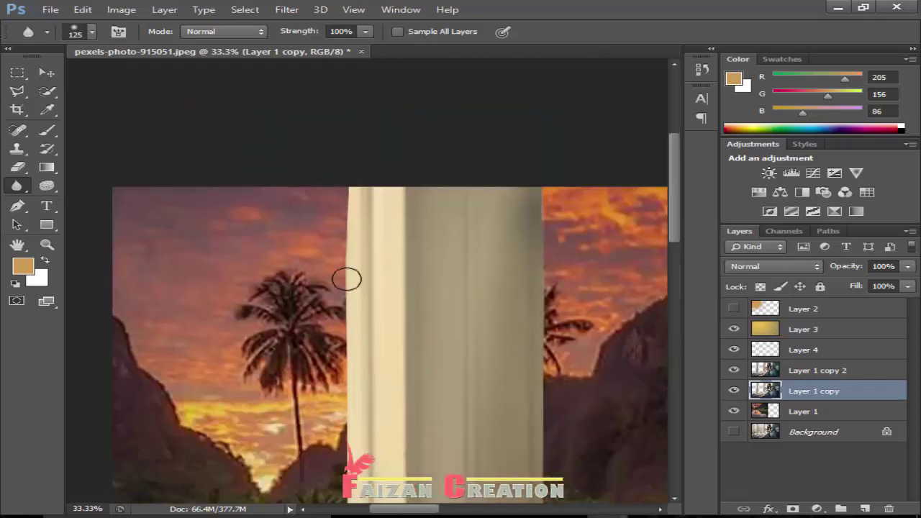
scroll(345, 275, "down", 3)
scroll(324, 370, "down", 5)
scroll(370, 271, "down", 2)
scroll(382, 324, "right", 5)
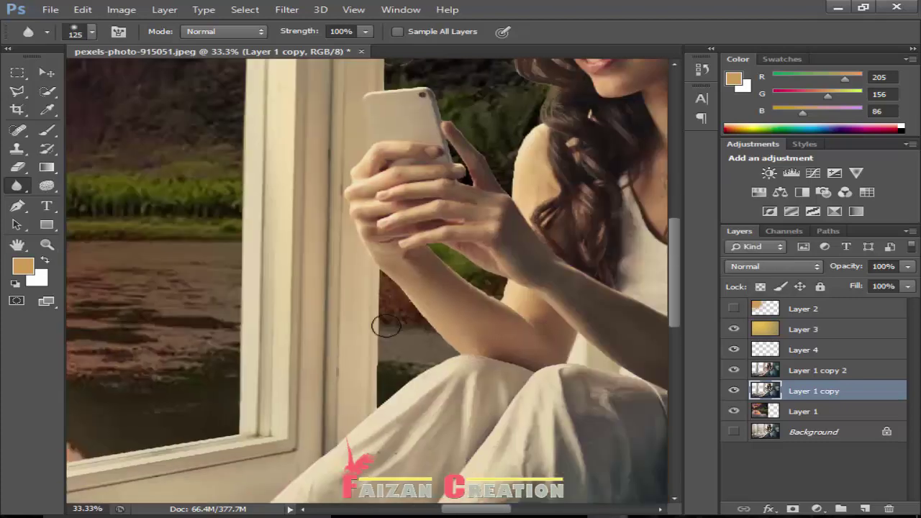
scroll(320, 104, "up", 4)
scroll(320, 104, "up", 4)
scroll(373, 170, "right", 4)
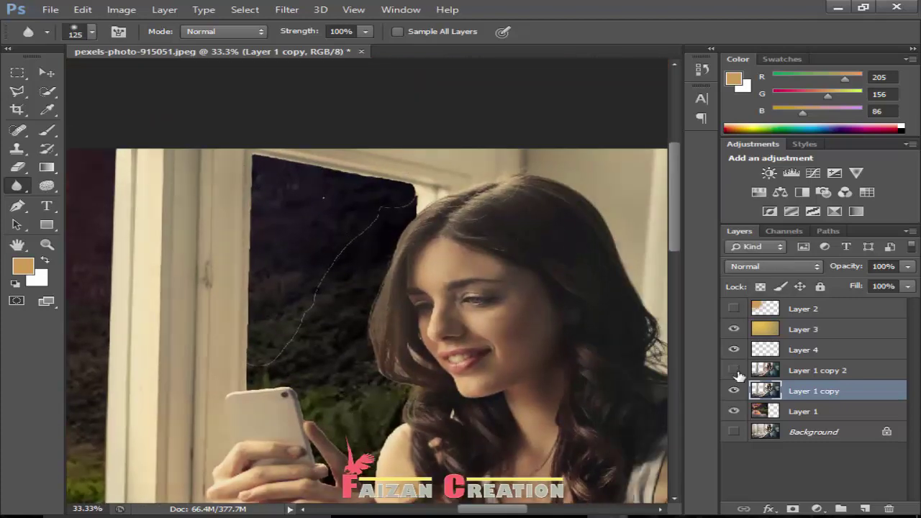
Step: Show and select Layer 1 copy 2 with the Eraser tool ready
left_click(734, 370)
left_click(813, 370)
left_click(18, 167)
scroll(374, 223, "up", 1)
scroll(360, 230, "up", 1)
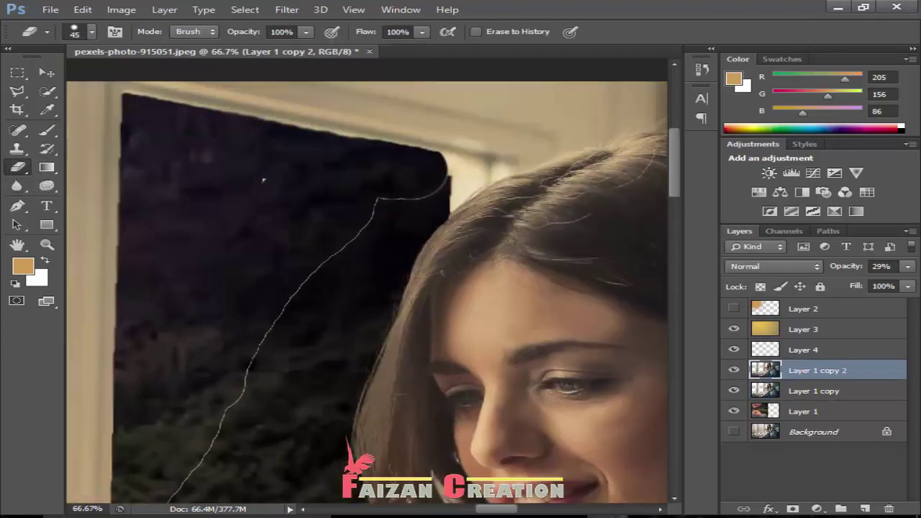
Step: Dodge the woman's hair on Layer 1 copy using Midtones at 50% exposure
left_click(783, 388)
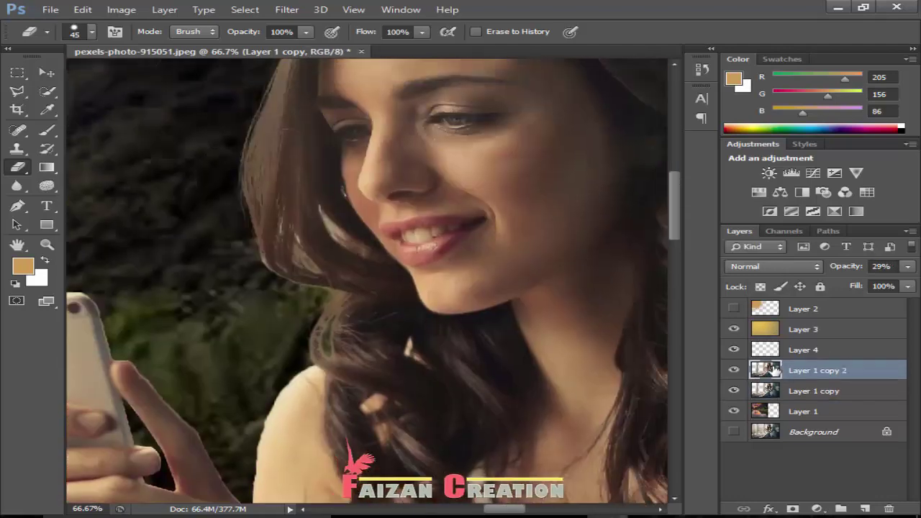
key("r")
key("shift+r")
key("shift+r")
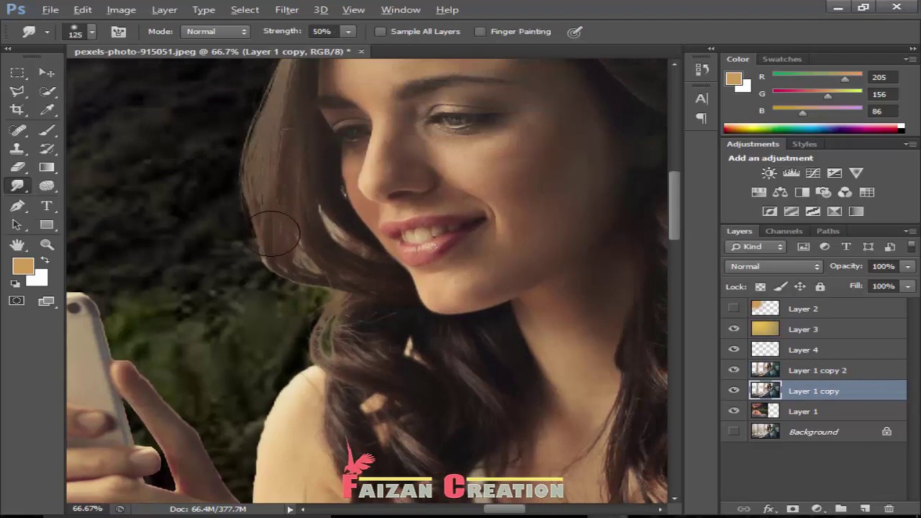
key("o")
key("shift+o")
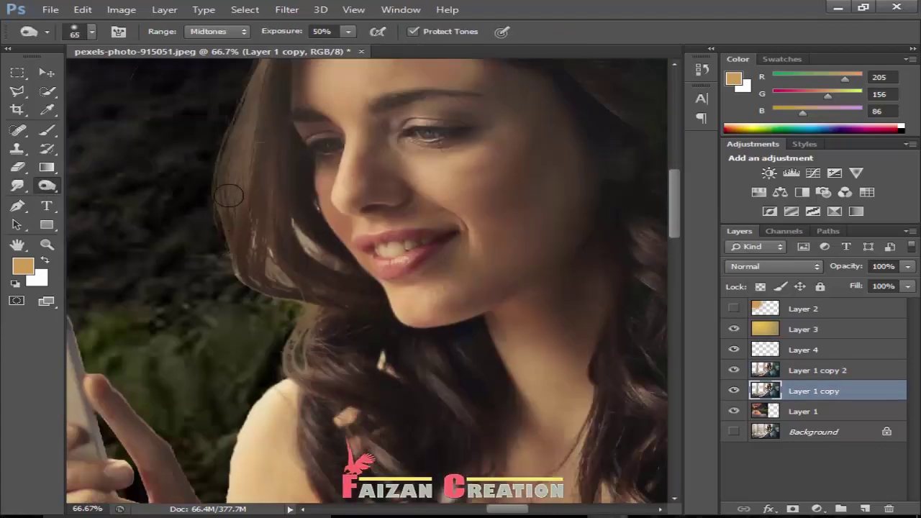
left_click_drag(220, 223, 216, 175)
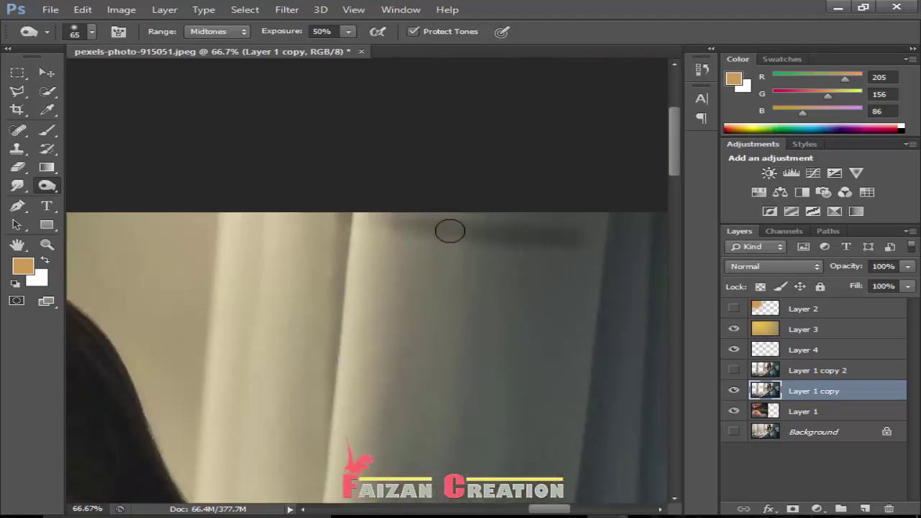
scroll(444, 203, "down", 1)
scroll(391, 247, "down", 1)
scroll(432, 266, "down", 2)
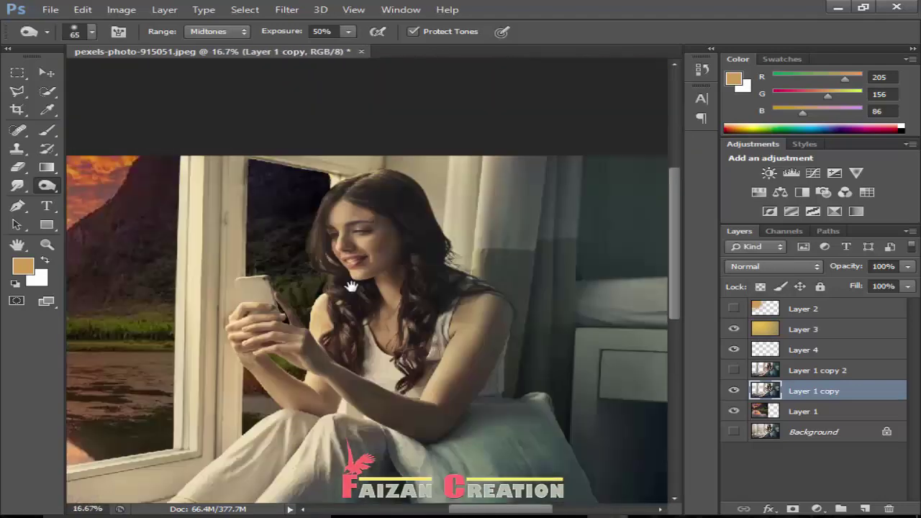
scroll(400, 346, "down", 1)
Step: Set Layer 1 copy 2 to Multiply at 17% opacity, after briefly trying Overlay
scroll(400, 336, "down", 1)
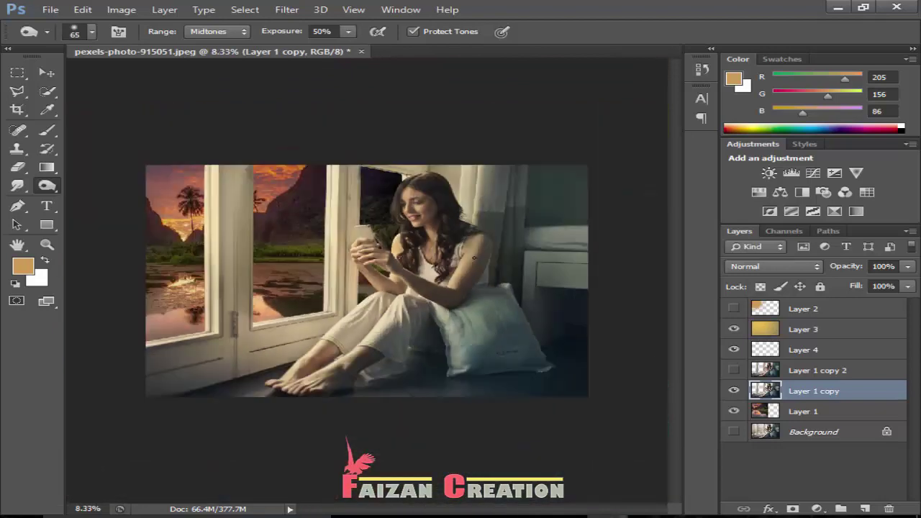
left_click(799, 370)
left_click(774, 266)
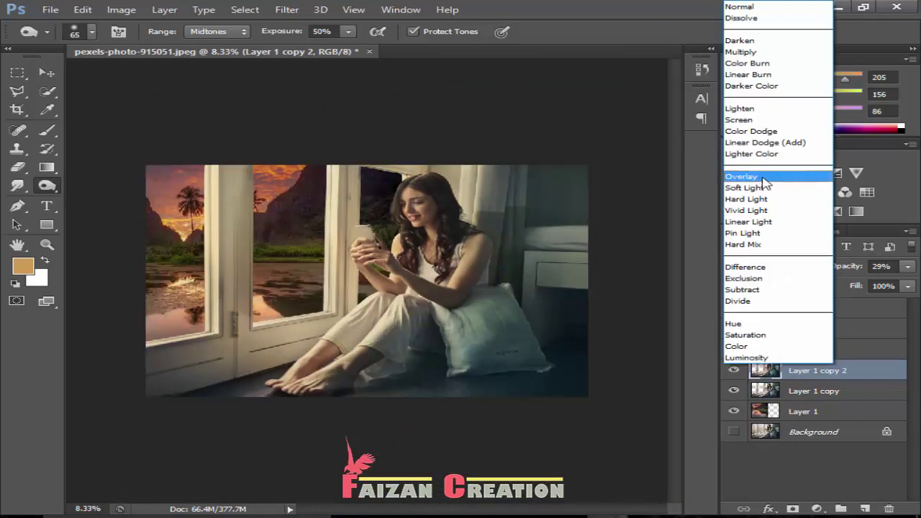
left_click(781, 177)
left_click_drag(908, 266, 888, 282)
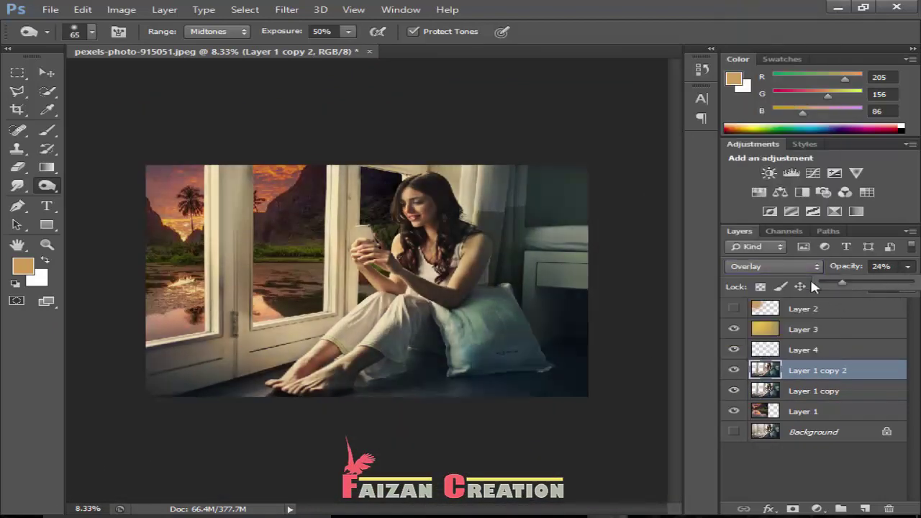
left_click(773, 267)
left_click(748, 45)
left_click(907, 266)
left_click_drag(866, 288, 833, 287)
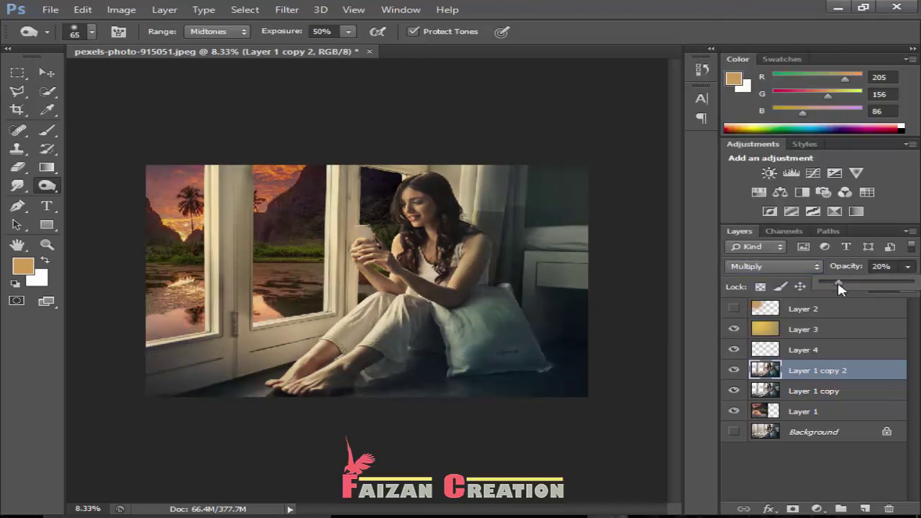
left_click_drag(837, 288, 839, 287)
Step: Make Layer 2 visible again and select it
left_click(733, 308)
left_click(734, 308)
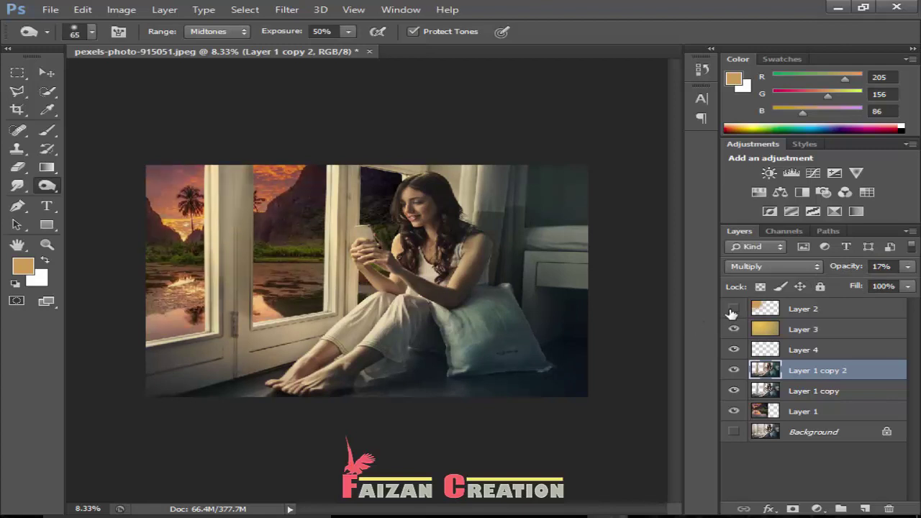
left_click(733, 308)
left_click(821, 309)
Step: Add empty Layer 5 and soften Layer 1's landscape with a low-radius Gaussian Blur
key("ctrl+shift+n")
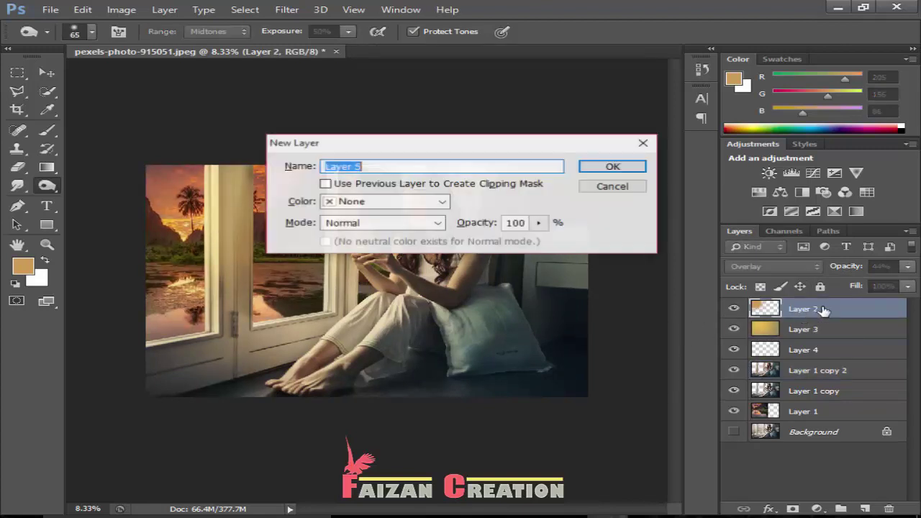
key("Return")
left_click(799, 432)
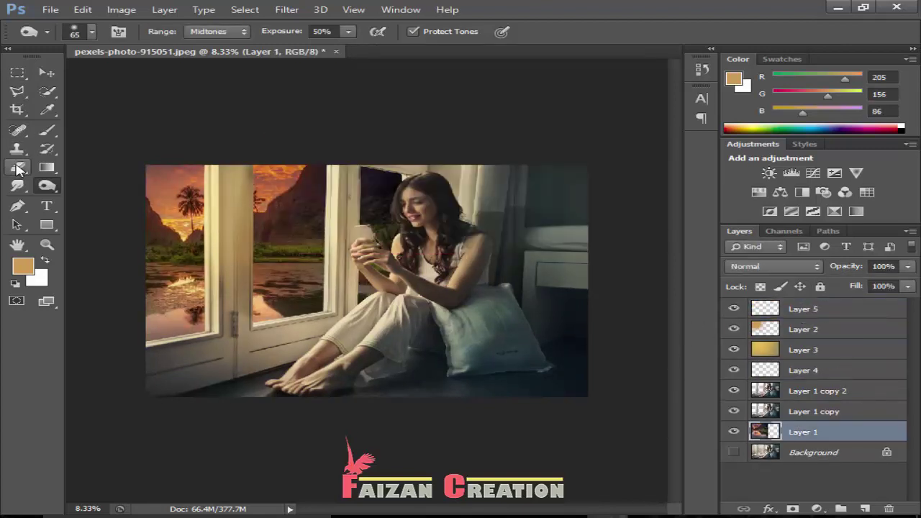
left_click(285, 14)
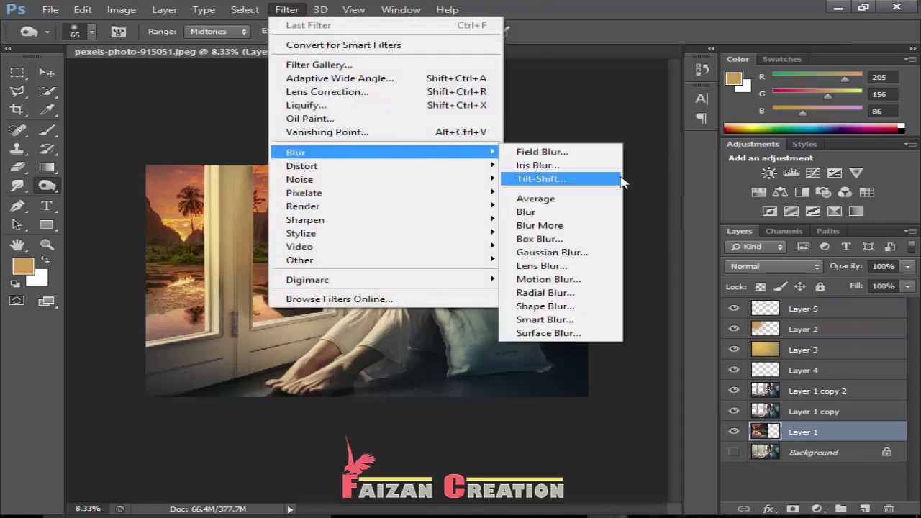
left_click(554, 253)
left_click_drag(446, 115, 579, 134)
mouse_move(525, 331)
left_mouse_down()
mouse_move(534, 333)
mouse_move(482, 335)
mouse_move(501, 333)
left_mouse_up()
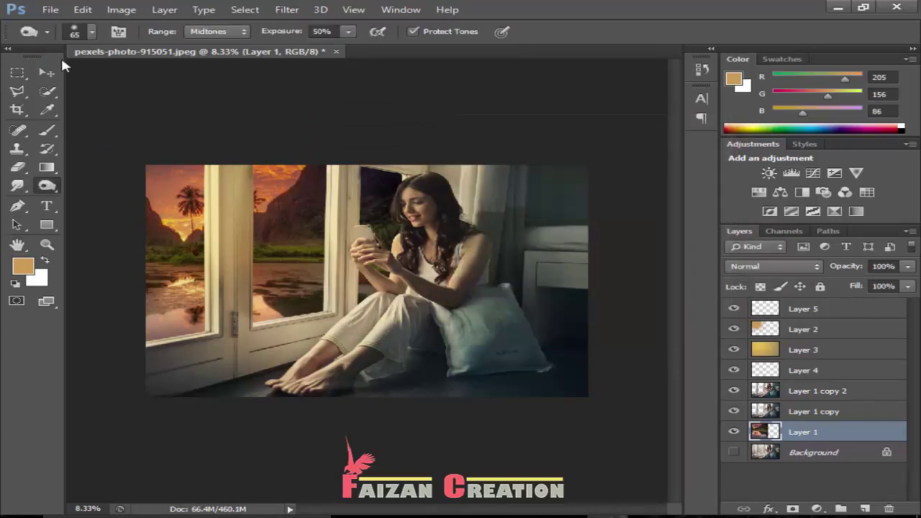
left_click(46, 72)
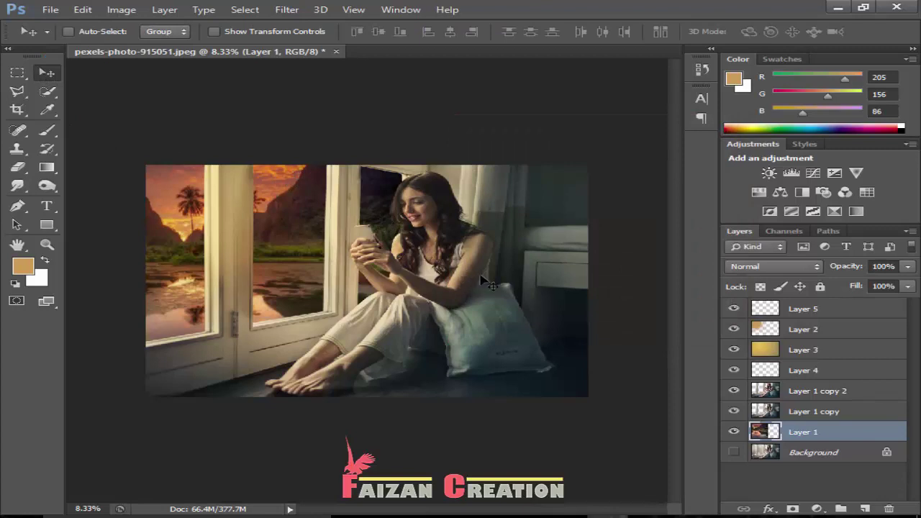
left_click(791, 309)
Step: Open the coloradoablaze sunset lake photo from disk
left_click(47, 129)
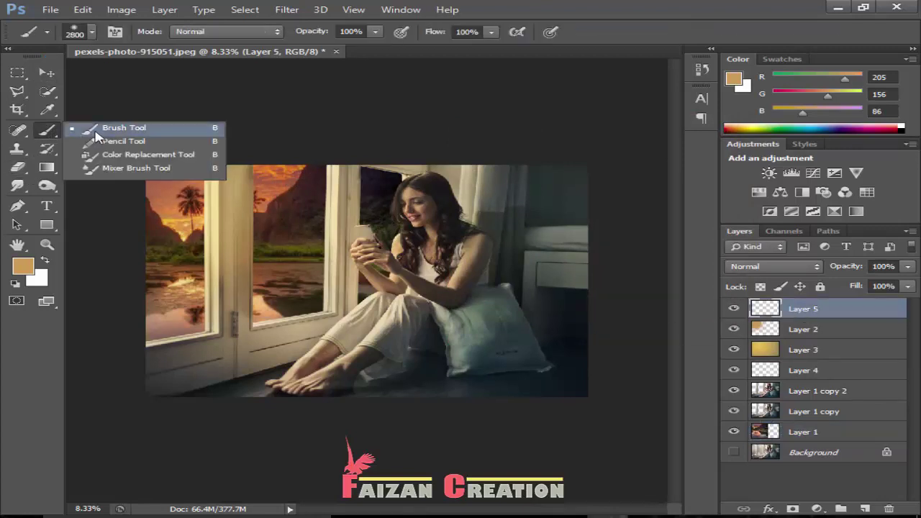
left_click(46, 72)
left_click(50, 10)
left_click(72, 40)
scroll(503, 295, "down", 5)
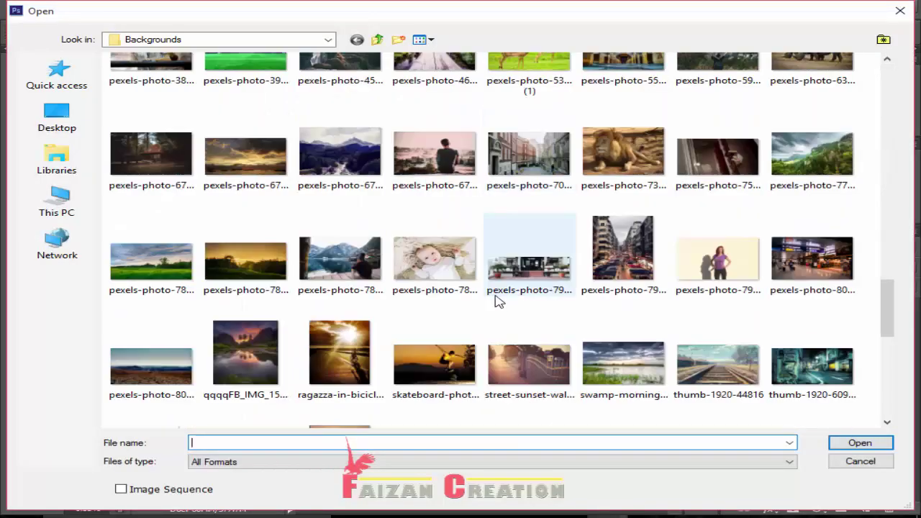
scroll(547, 308, "down", 3)
scroll(546, 308, "up", 3)
scroll(374, 287, "down", 10)
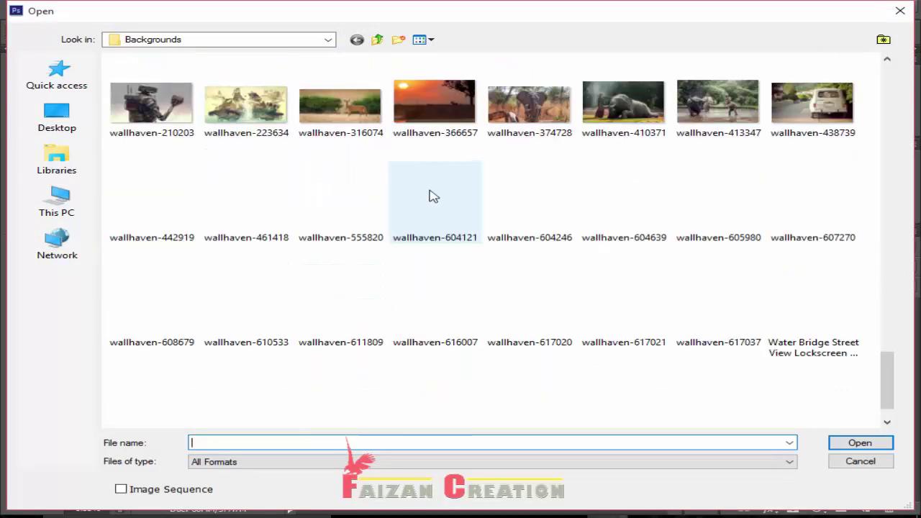
scroll(472, 242, "up", 10)
scroll(470, 245, "up", 5)
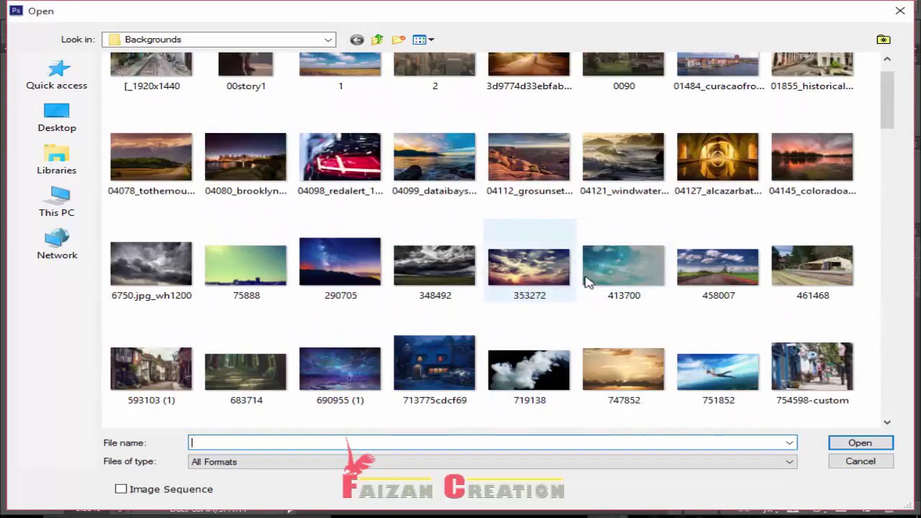
scroll(547, 245, "up", 2)
double_click(812, 204)
Step: Bring the sunset photo into the woman-by-window document and scale it up
left_click_drag(503, 51, 559, 107)
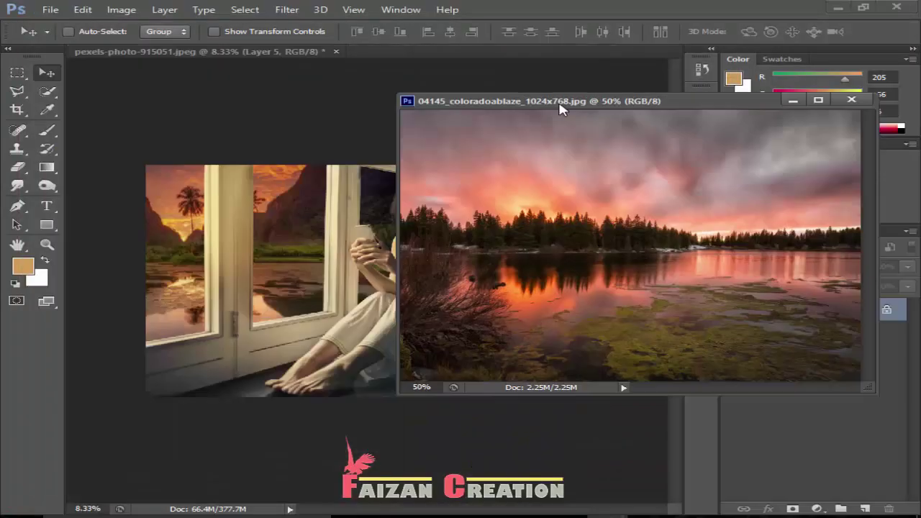
left_click_drag(565, 226, 316, 288)
left_click(851, 100)
key("ctrl+t")
left_click_drag(350, 319, 470, 392)
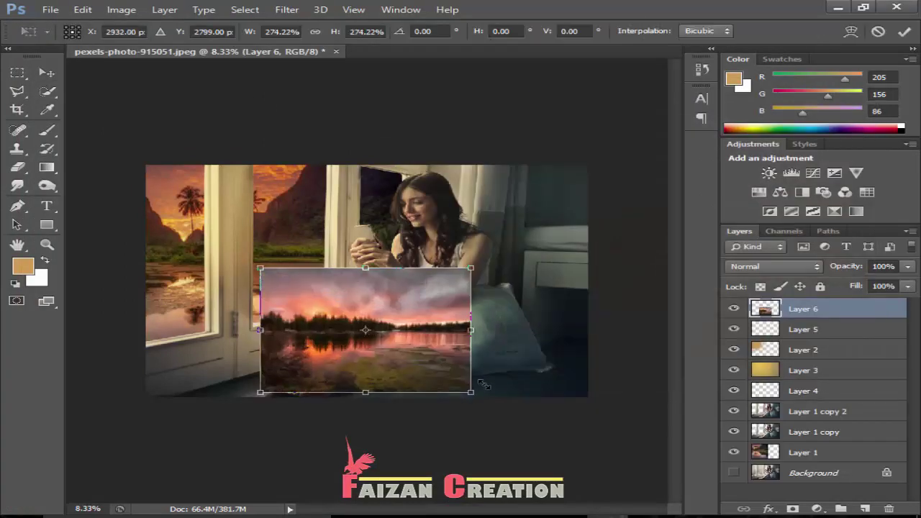
key("Return")
Step: Move Layer 6 below Layer 1 copy, shift it up-left, and enlarge to about 210%
left_click_drag(831, 314, 841, 437)
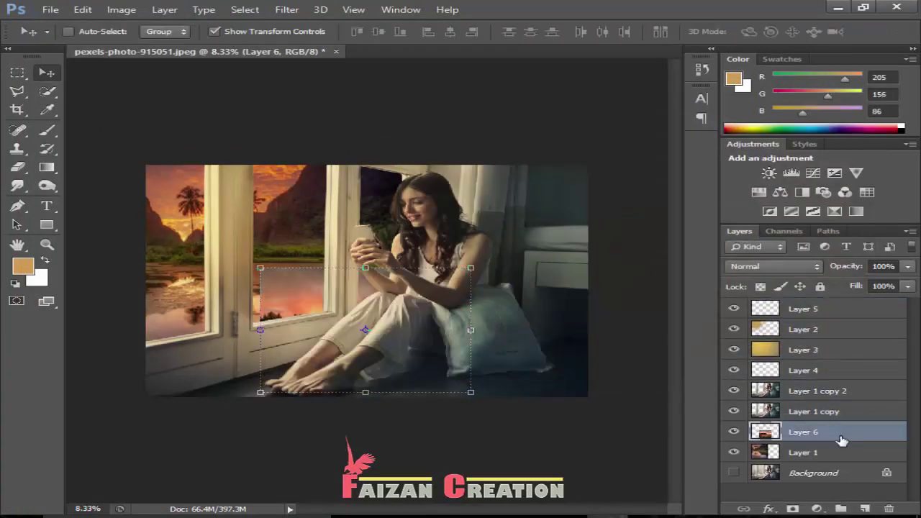
mouse_move(360, 322)
left_mouse_down()
mouse_move(247, 255)
mouse_move(204, 202)
left_mouse_up()
key("ctrl+t")
left_click_drag(312, 272, 510, 372)
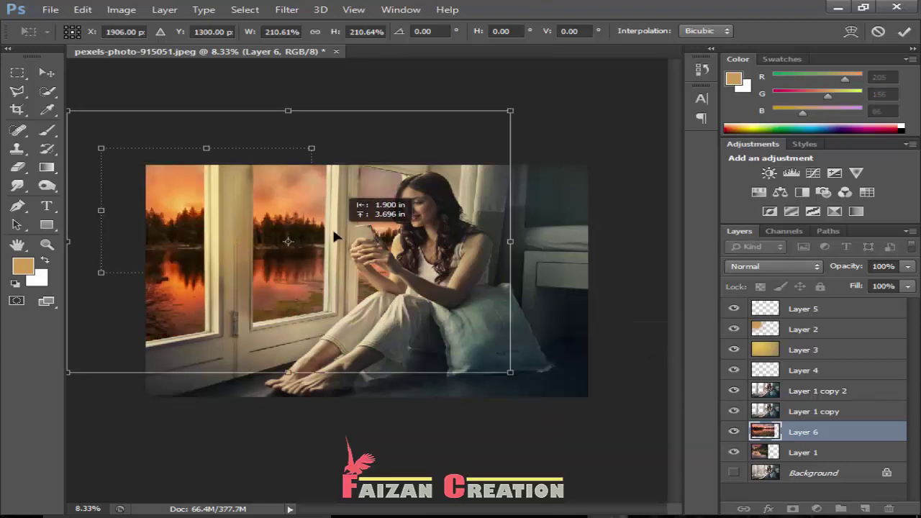
key("Return")
Step: Try Screen, Color Dodge and Lighten blending on Layer 6, settling on Screen
left_click(774, 266)
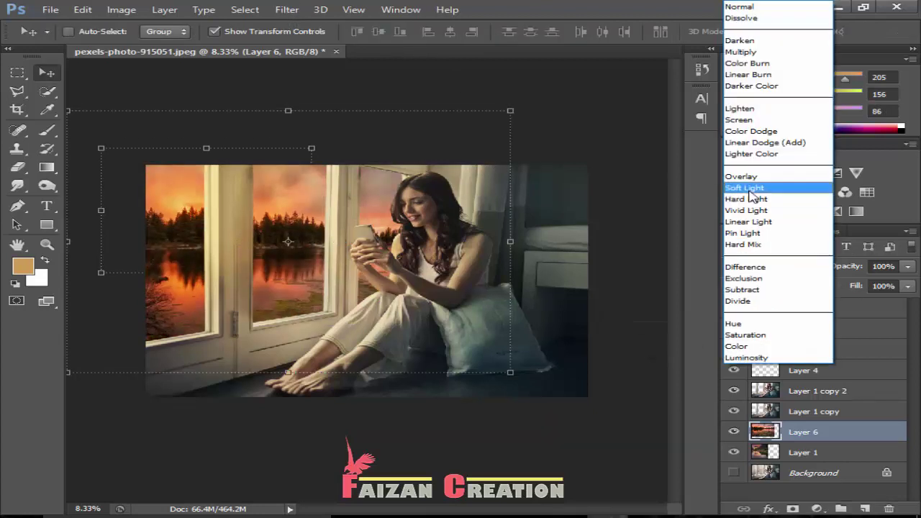
left_click(753, 126)
left_click(774, 266)
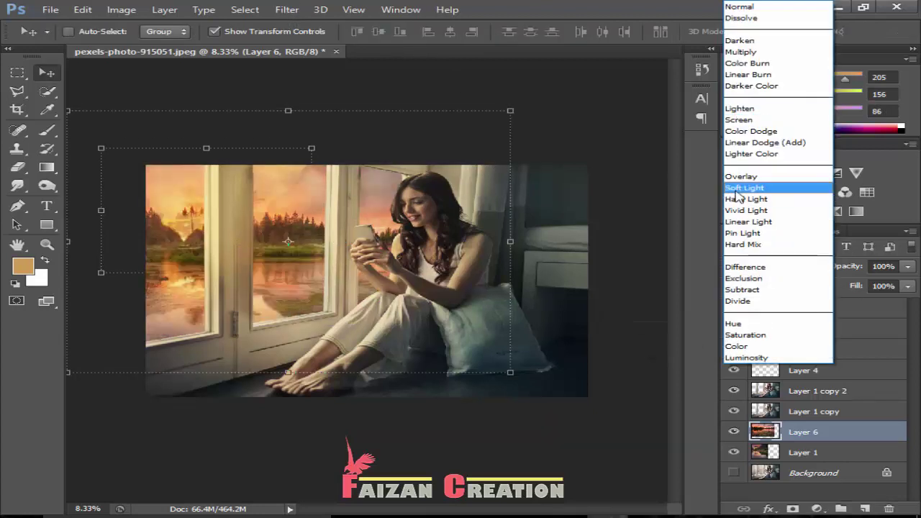
left_click(773, 128)
left_click(774, 266)
left_click(755, 109)
left_click(774, 266)
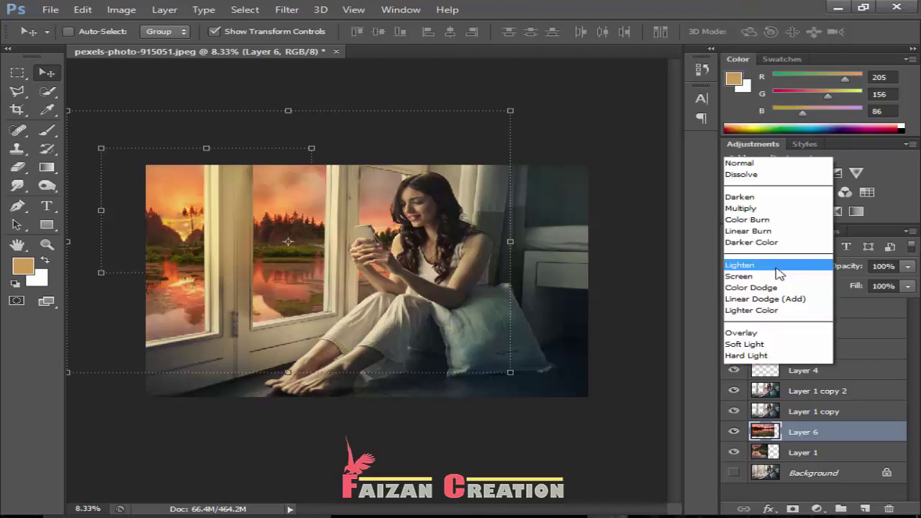
left_click(756, 276)
Step: Lower Layer 6's opacity to 18%
left_click(214, 31)
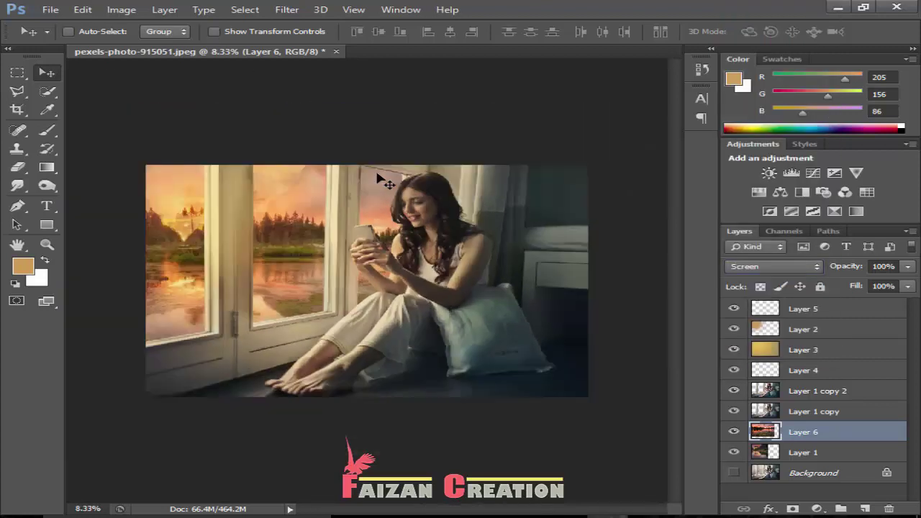
left_click(907, 266)
left_click_drag(905, 287, 835, 286)
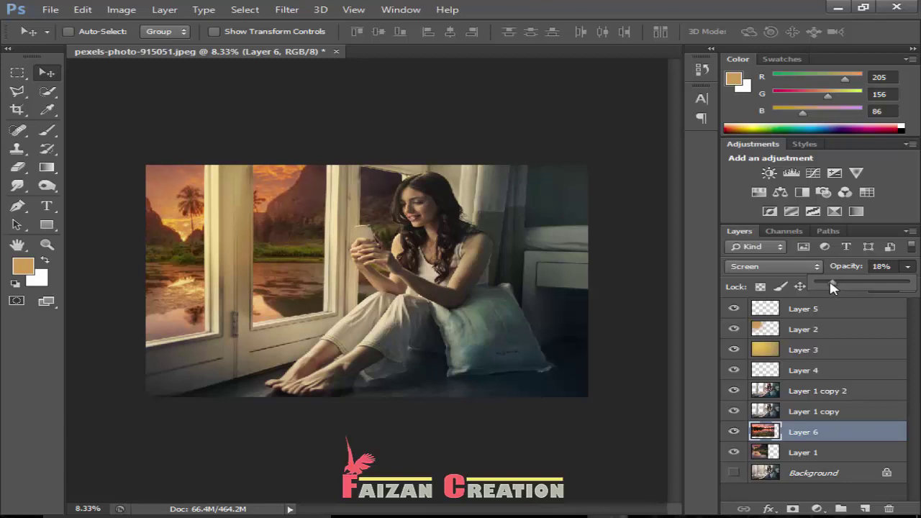
left_click(229, 128)
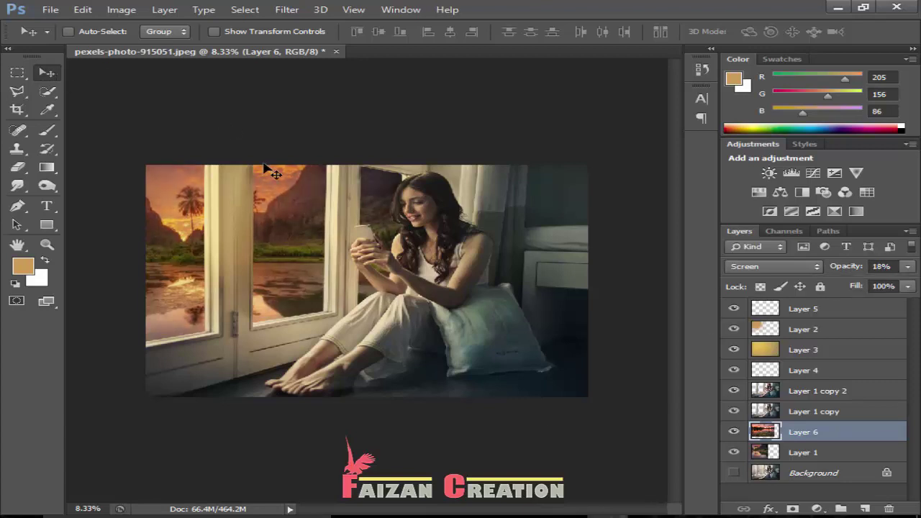
key("alt+period")
Step: Fill Layer 5 with a diagonal Violet-Orange gradient
key("g")
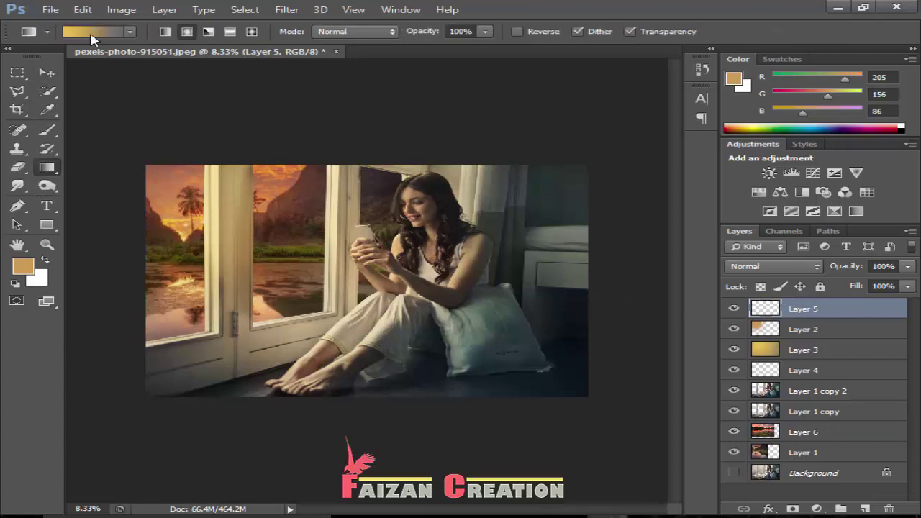
left_click(79, 31)
left_click(413, 117)
left_click(609, 90)
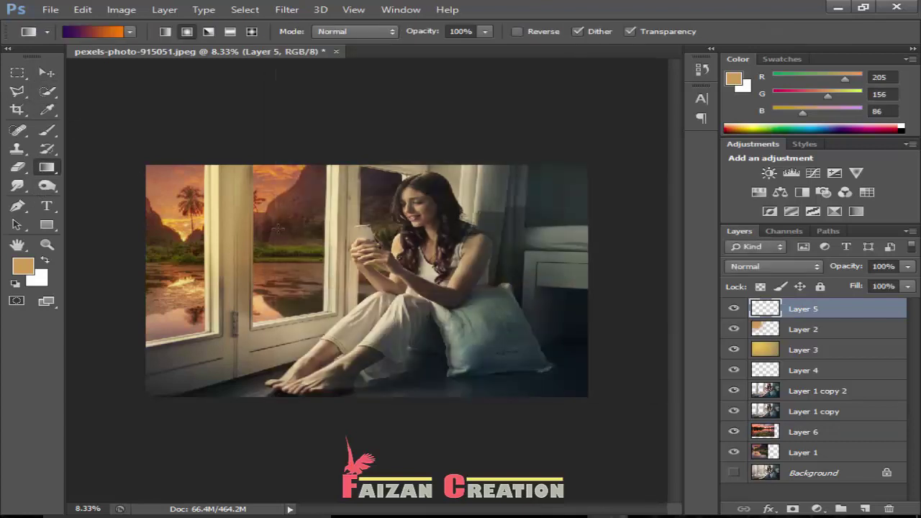
left_click_drag(327, 232, 515, 396)
Step: Blend Layer 5 in Soft Light at 25% opacity
left_click(773, 266)
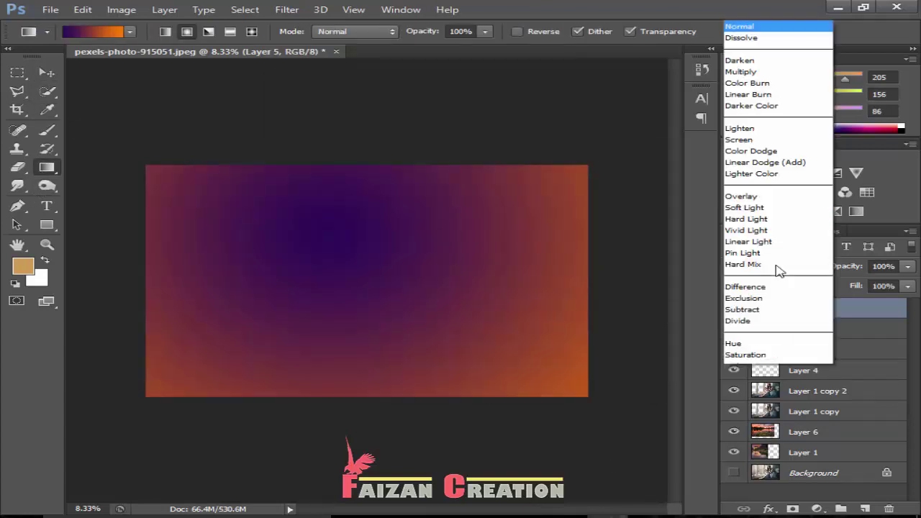
left_click(756, 189)
left_click(908, 266)
left_click_drag(906, 286, 833, 287)
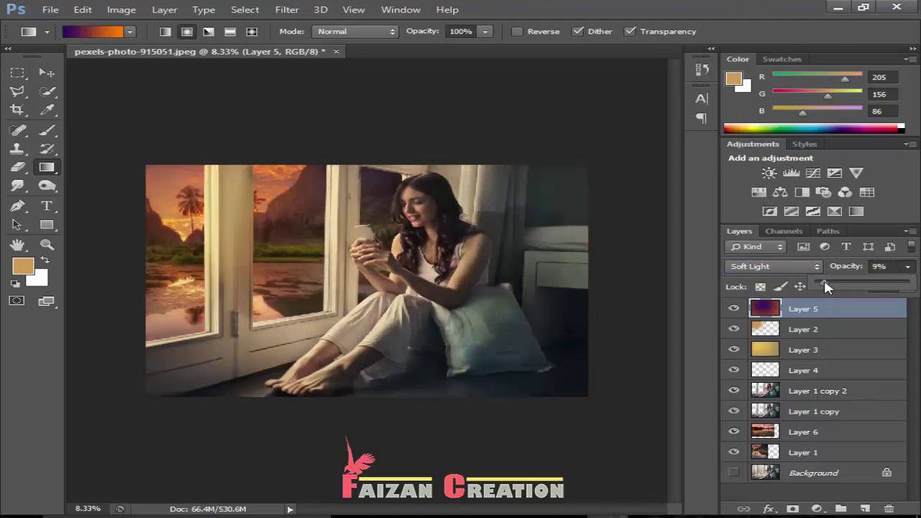
left_click(46, 72)
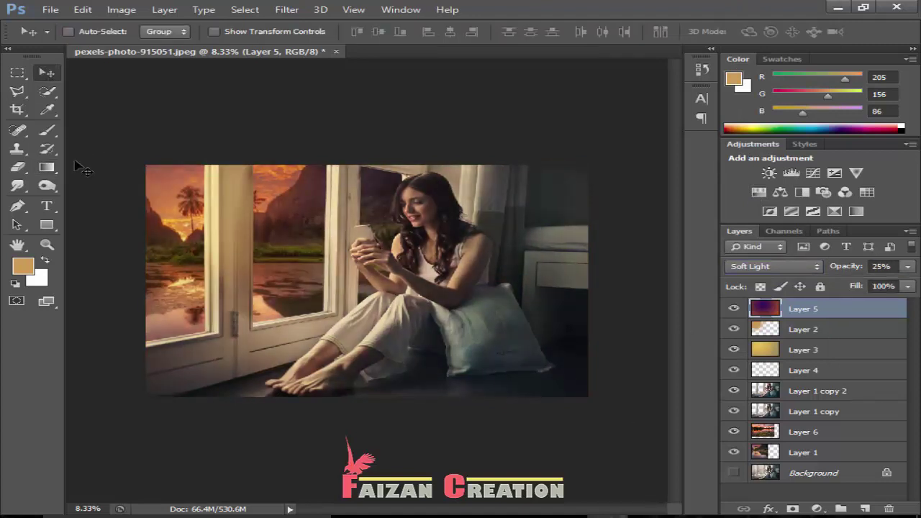
Step: Erase the tint over the upper-left window panes with a 5000px eraser
left_click(17, 167)
right_click(374, 298)
double_click(376, 308)
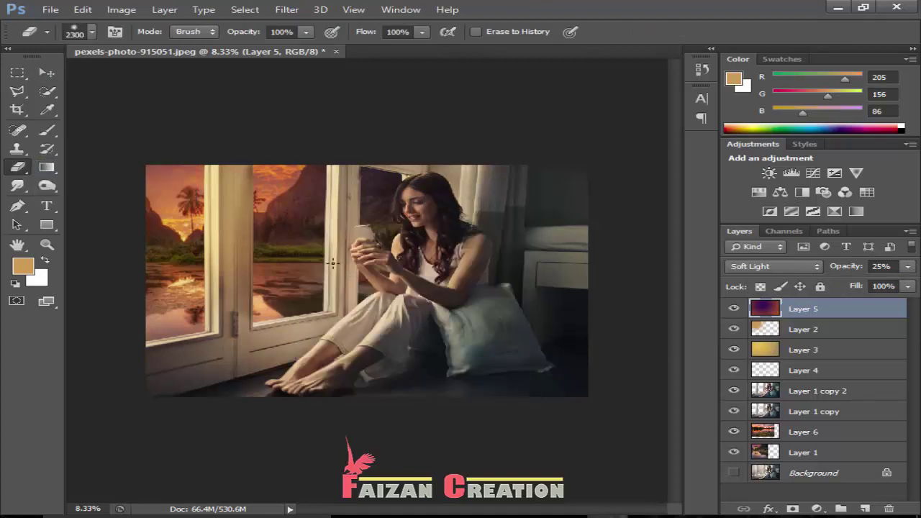
key("bracketright")
key("bracketright")
key("bracketright")
mouse_move(302, 245)
left_mouse_down()
mouse_move(273, 228)
mouse_move(357, 220)
mouse_move(268, 227)
left_mouse_up()
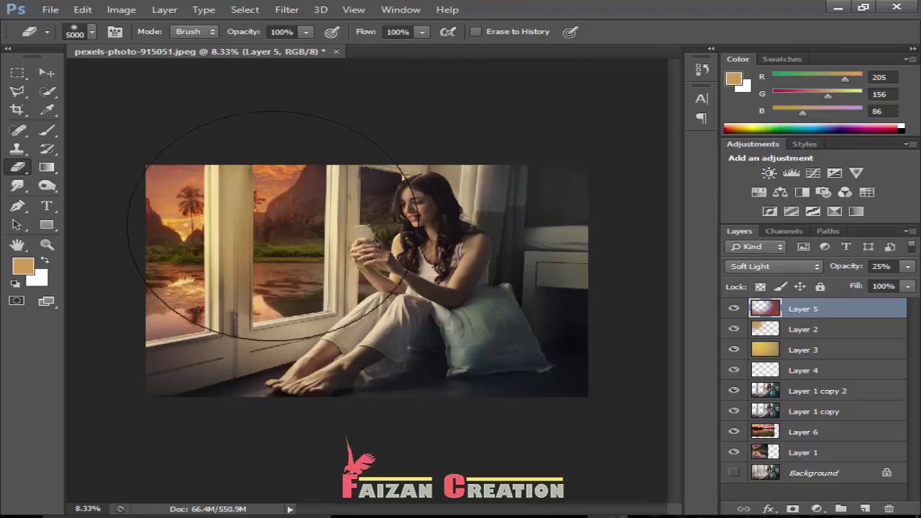
mouse_move(269, 227)
left_mouse_down()
mouse_move(288, 200)
mouse_move(263, 212)
left_mouse_up()
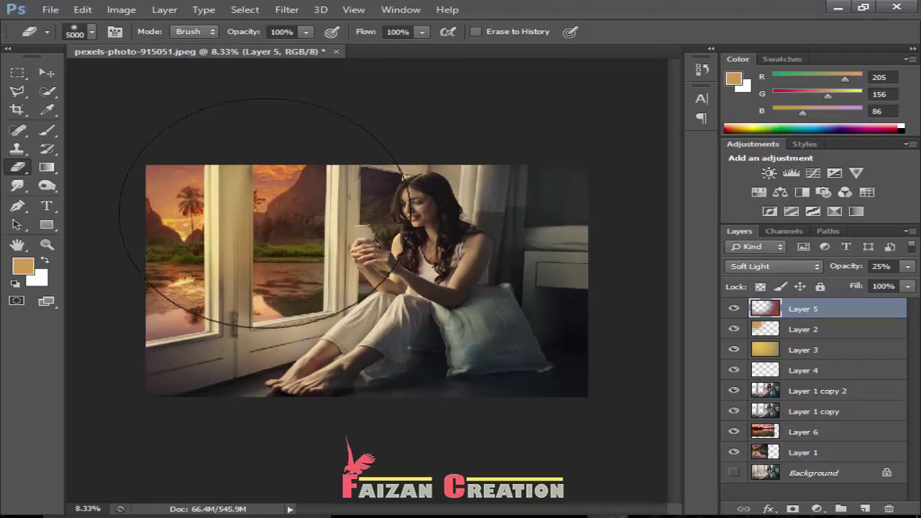
left_click(48, 72)
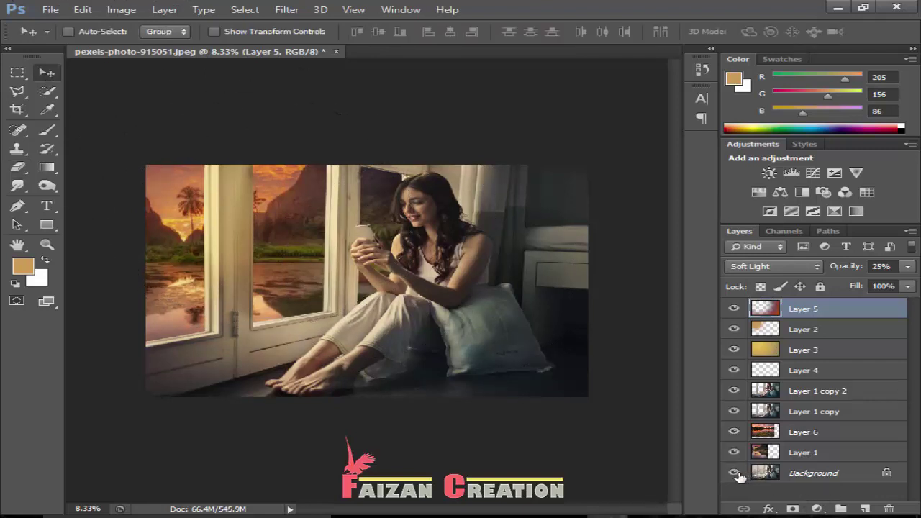
Step: Toggle Layer 6 to compare, then hide Layer 1 copy 2
left_click(734, 432)
left_click(734, 432)
left_click(735, 391)
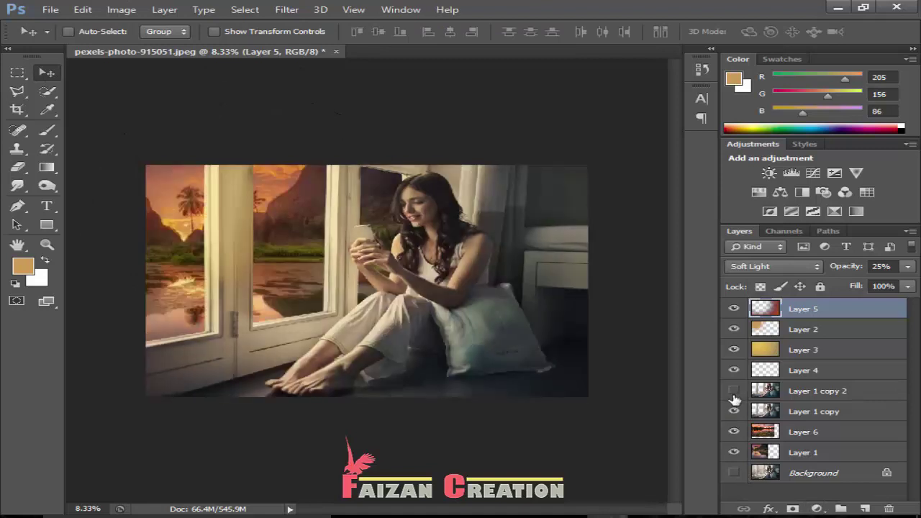
Step: Add an Exposure layer with Exposure +0.50, Offset +0.0165 and Gamma 0.94
left_click(816, 509)
left_click(792, 306)
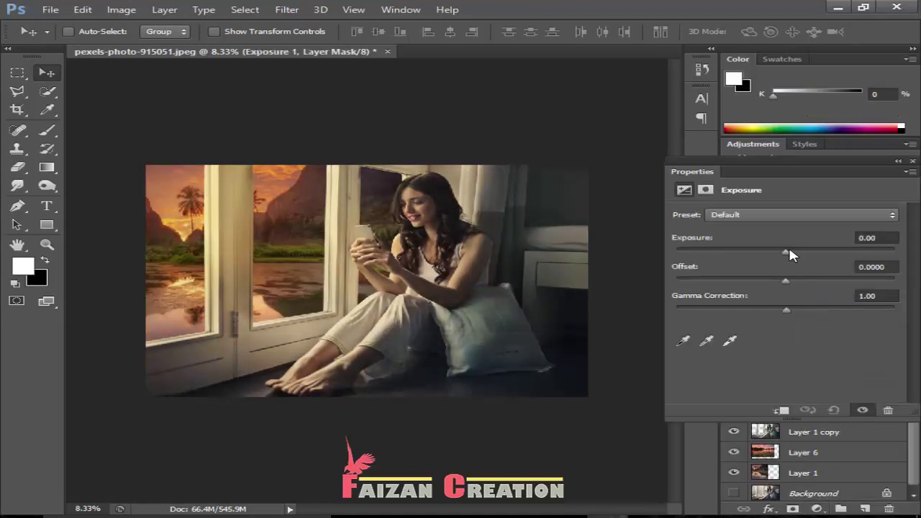
mouse_move(787, 250)
left_mouse_down()
mouse_move(811, 252)
mouse_move(793, 252)
mouse_move(797, 285)
mouse_move(785, 280)
left_mouse_up()
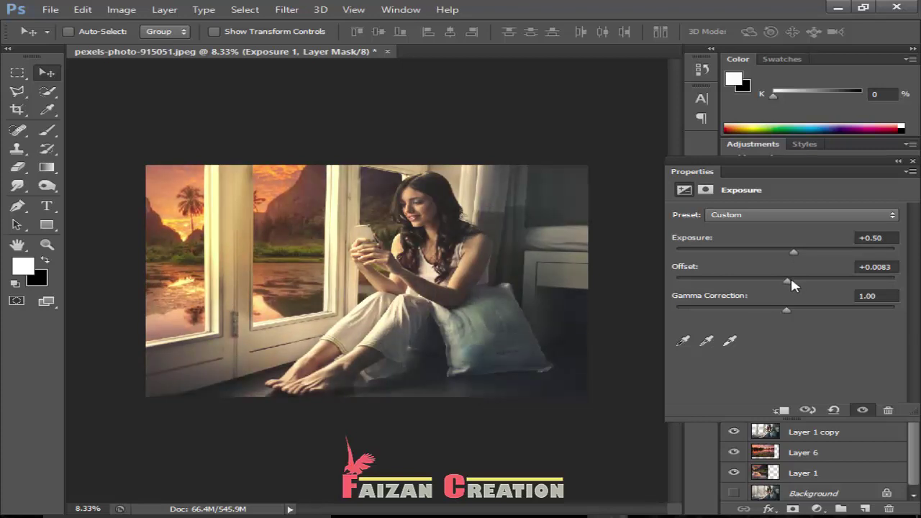
left_click_drag(787, 281, 790, 281)
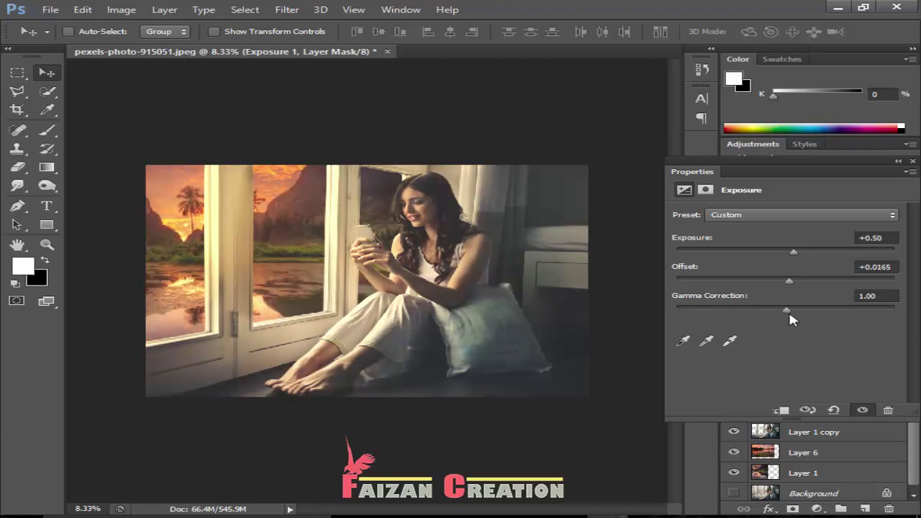
left_click(791, 310)
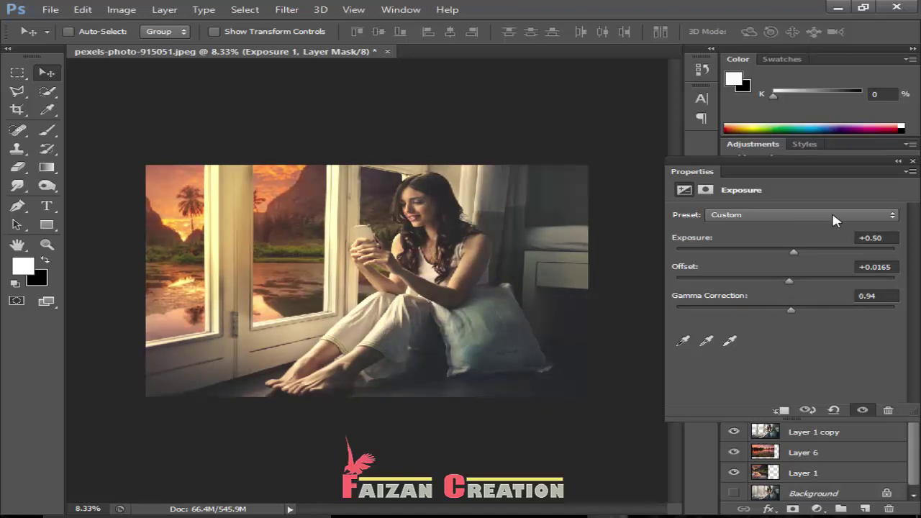
left_click(913, 161)
Step: Add a Photo Filter adjustment using Warming Filter (85) at 12%
left_click(816, 509)
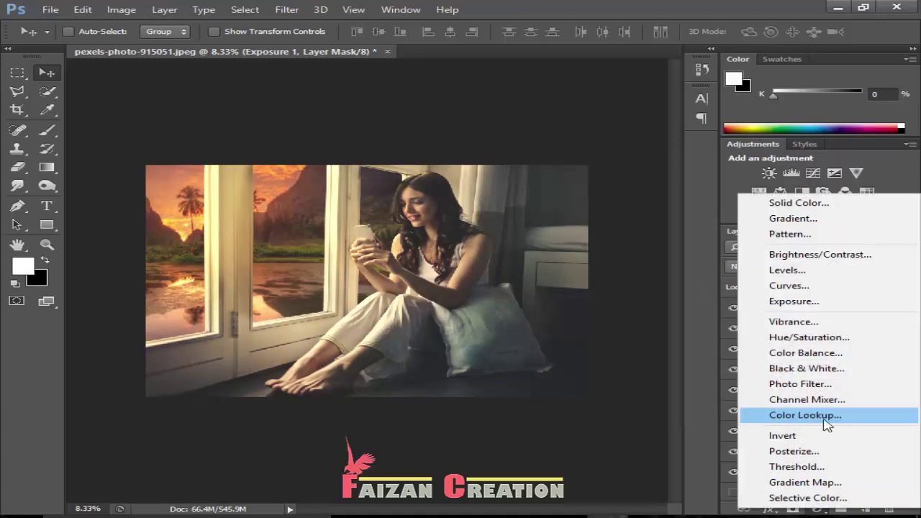
left_click(829, 385)
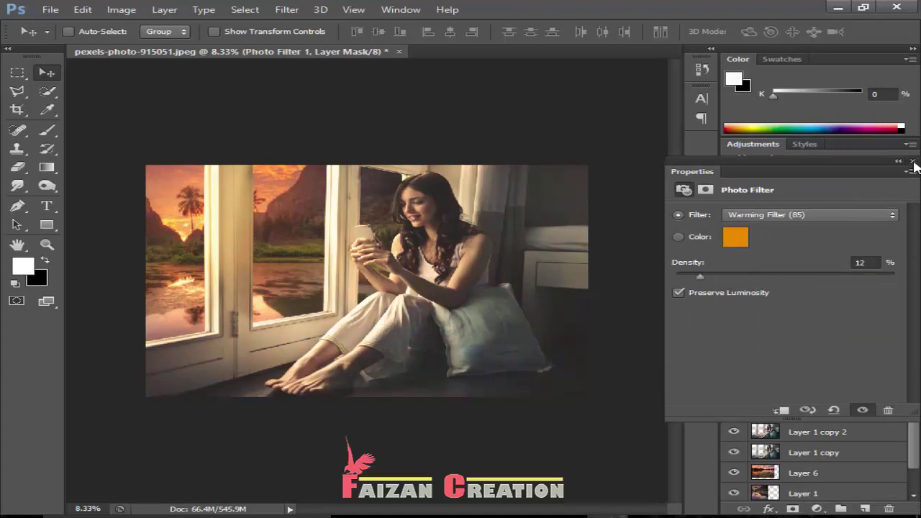
left_click(913, 161)
Step: Add Vibrance +34 with Saturation -12, then a Color Lookup adjustment layer
left_click(819, 509)
left_click(782, 317)
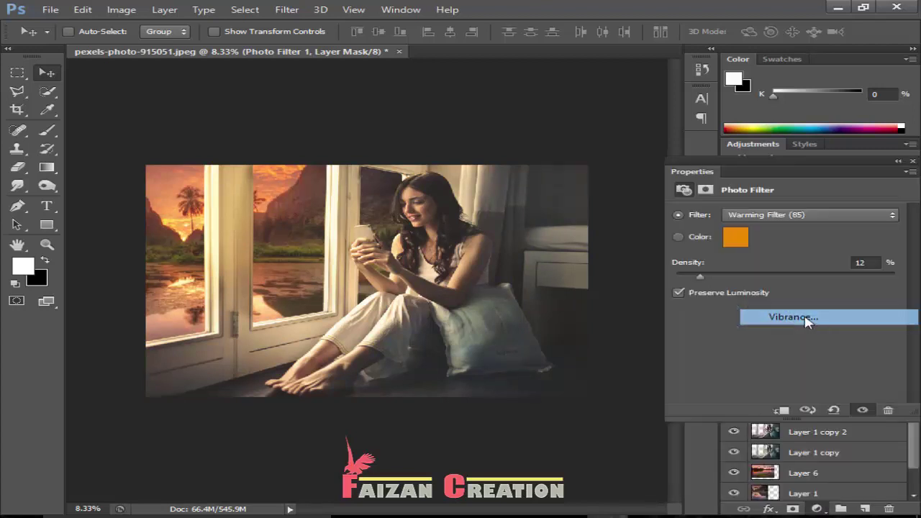
left_click(826, 229)
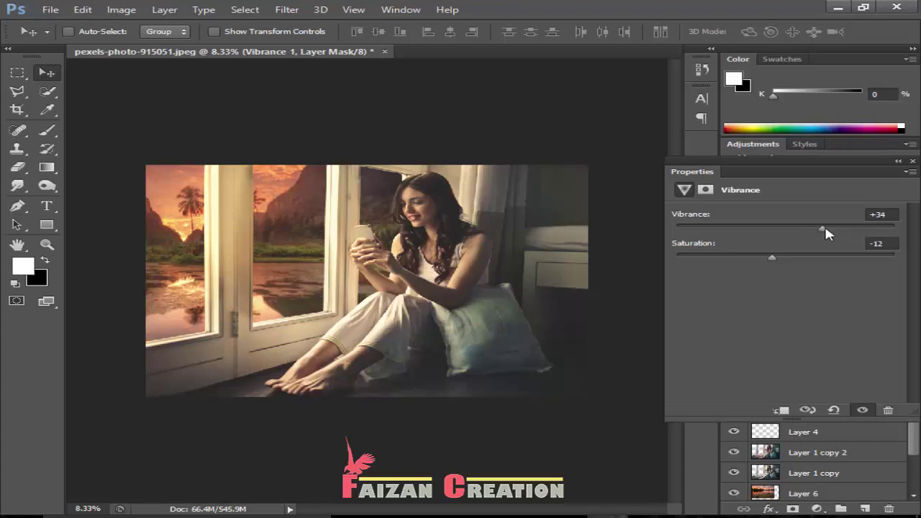
left_click(913, 161)
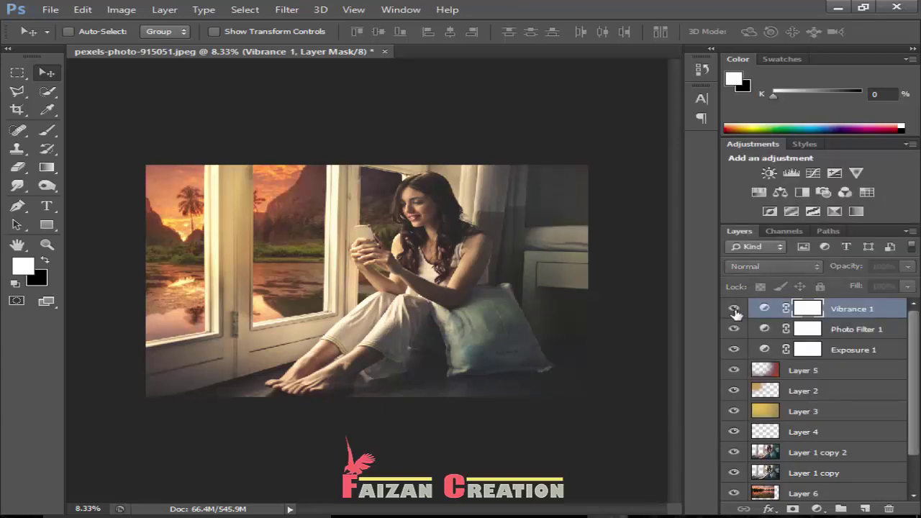
left_click(816, 509)
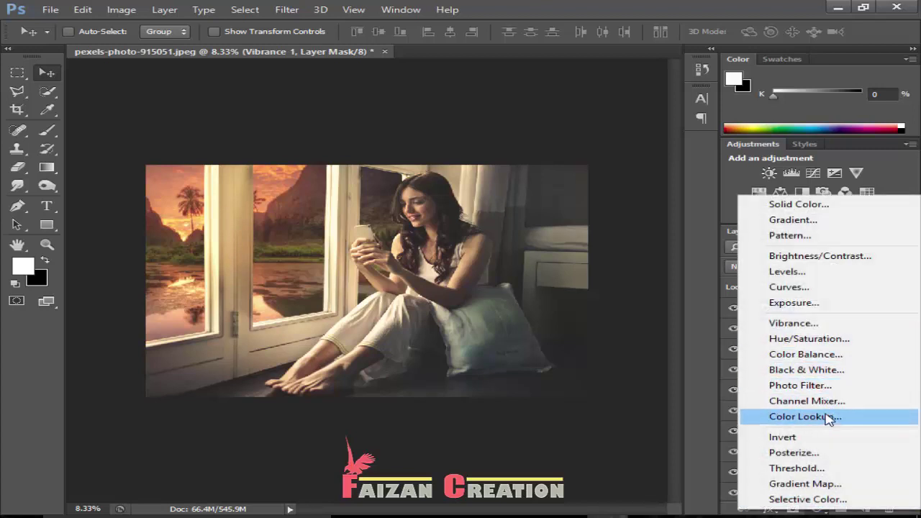
left_click(825, 417)
Step: Preview 2Strip, 3Strip, Crisp_Warm, Crisp_Winter, DropBlues, EdgyAmber, FallColors and filmstock_50 LUTs
left_click(783, 213)
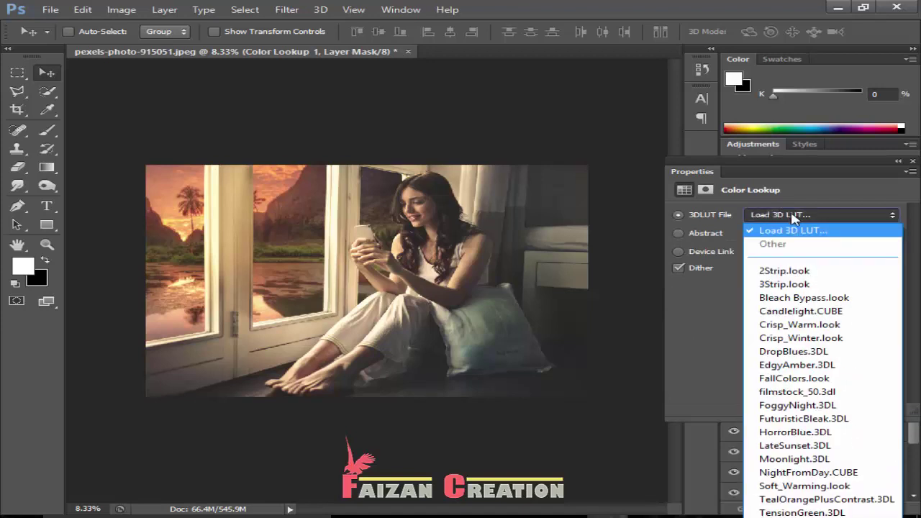
left_click(779, 270)
left_click(774, 218)
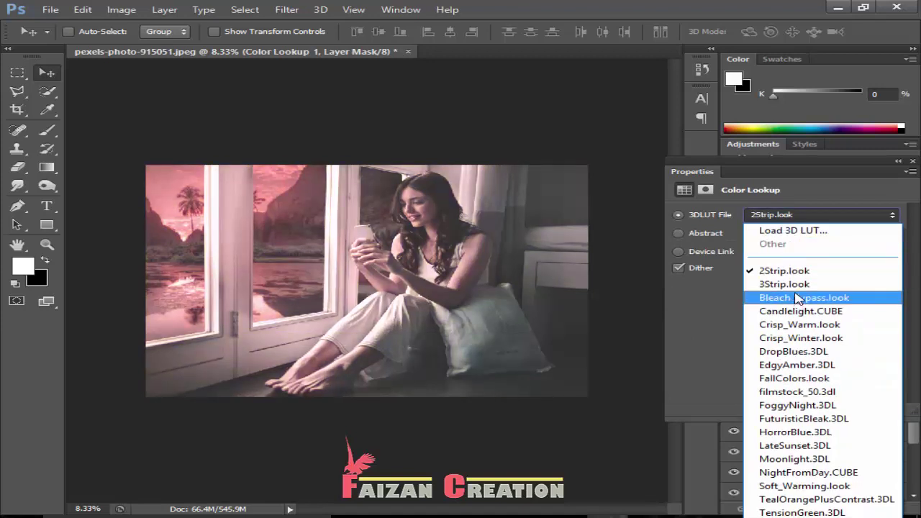
left_click(781, 282)
left_click(803, 216)
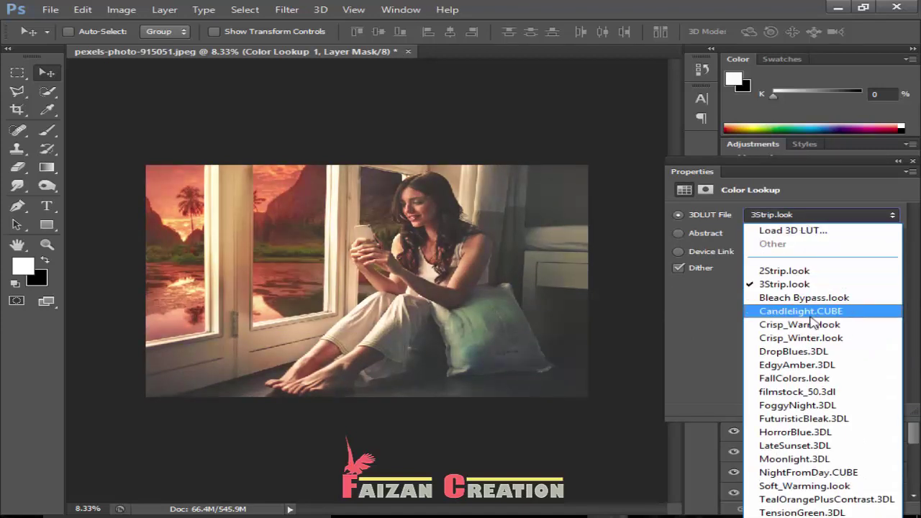
left_click(808, 335)
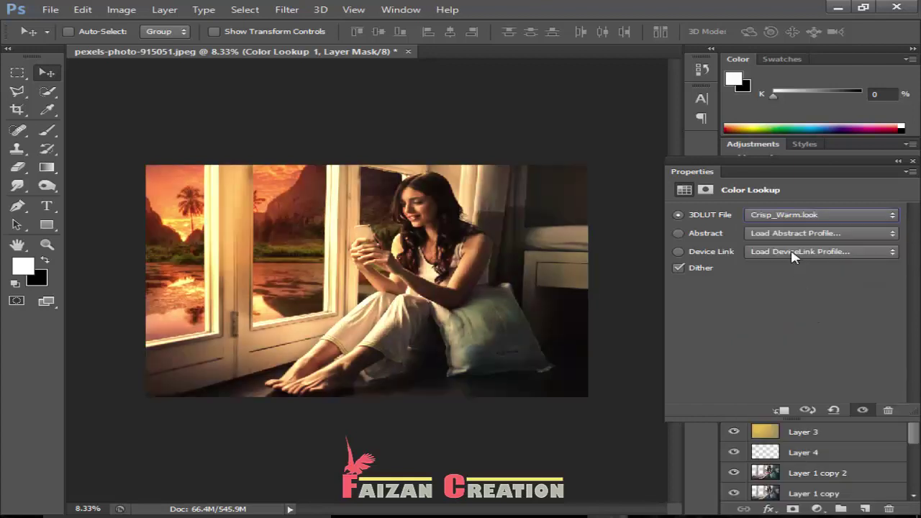
left_click(789, 216)
left_click(813, 338)
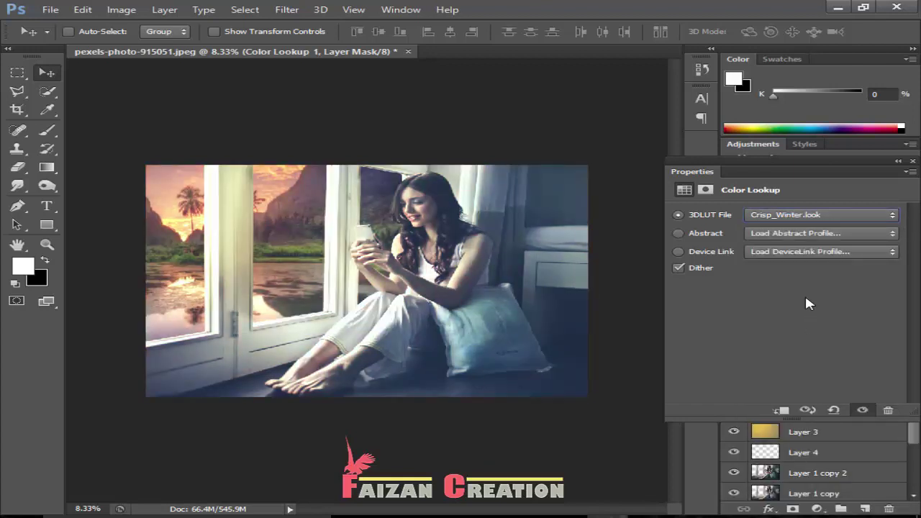
left_click(783, 216)
left_click(792, 346)
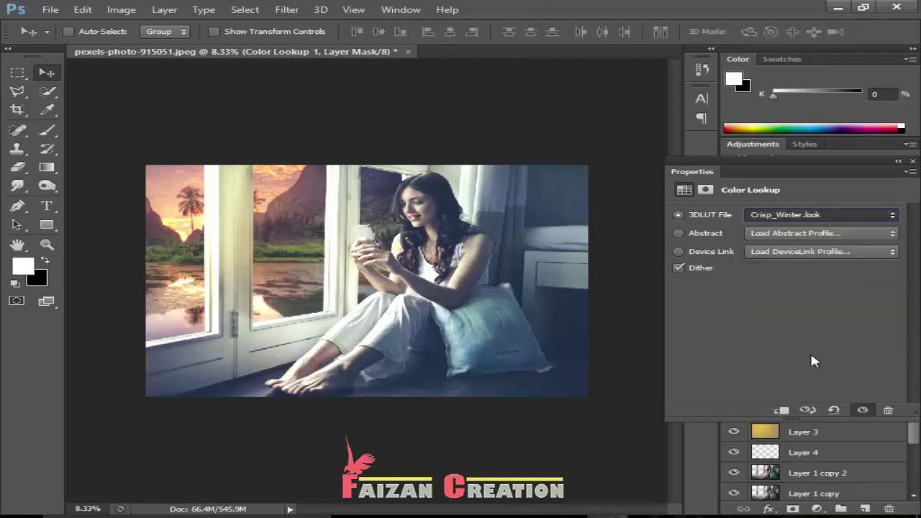
left_click(775, 216)
left_click(824, 365)
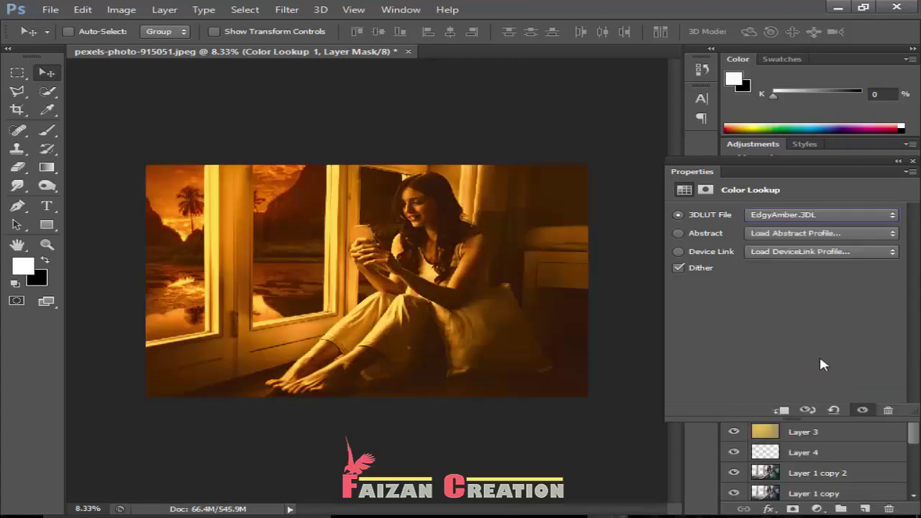
left_click(799, 223)
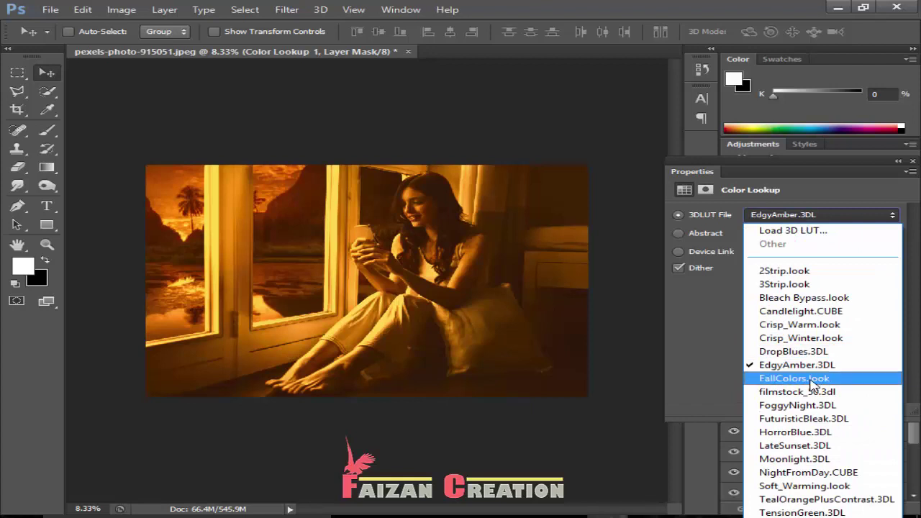
left_click(804, 376)
left_click(811, 216)
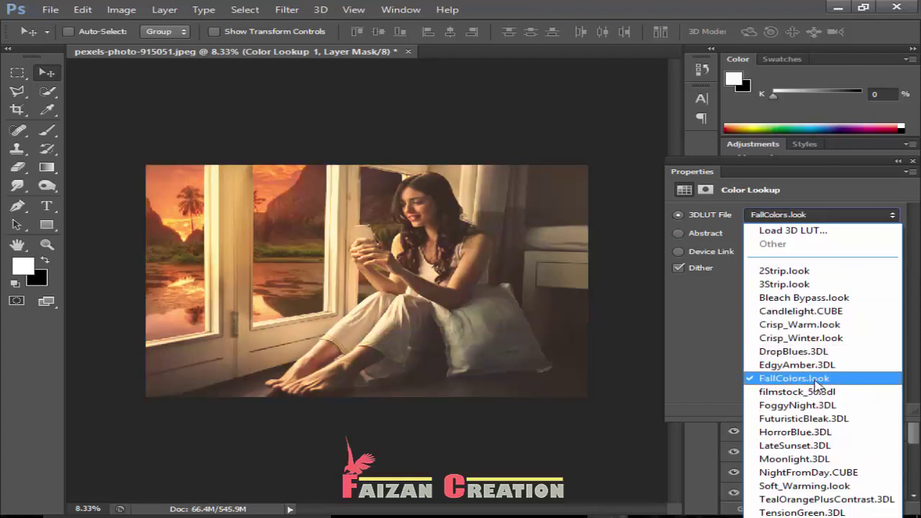
left_click(799, 389)
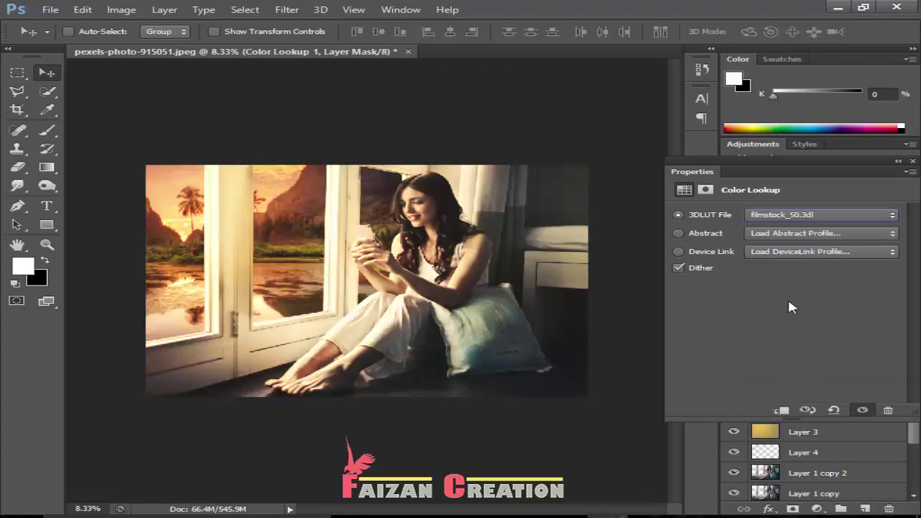
Step: Preview FuturisticBleak, HorrorBlue, Moonlight and NightFromDay, then apply Soft_Warming.look
left_click(798, 216)
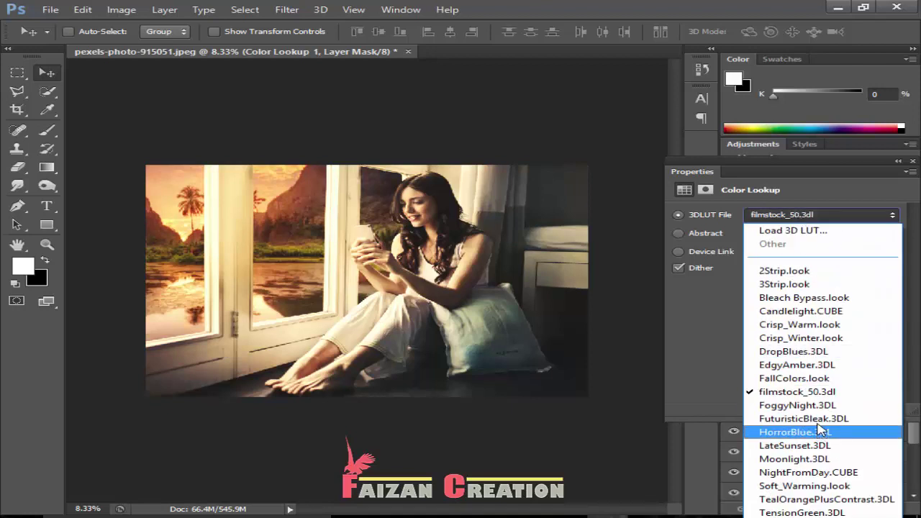
left_click(806, 412)
left_click(800, 216)
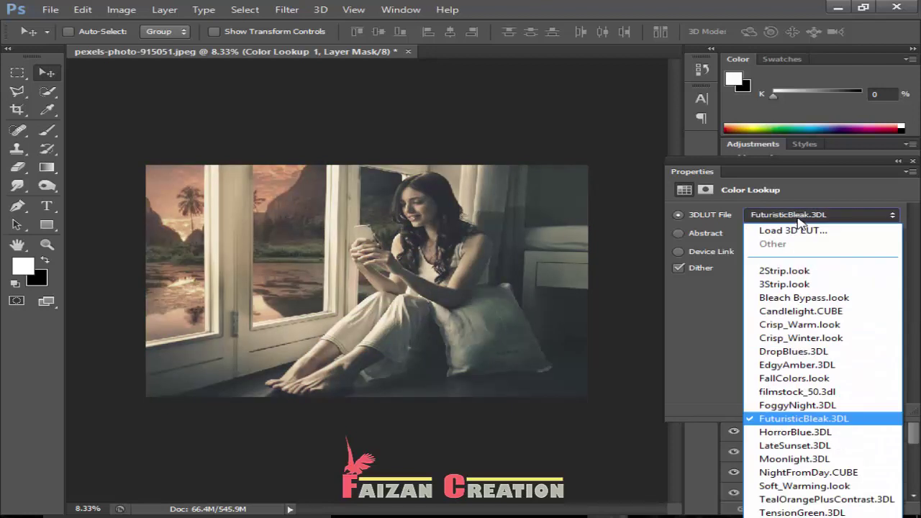
left_click(773, 431)
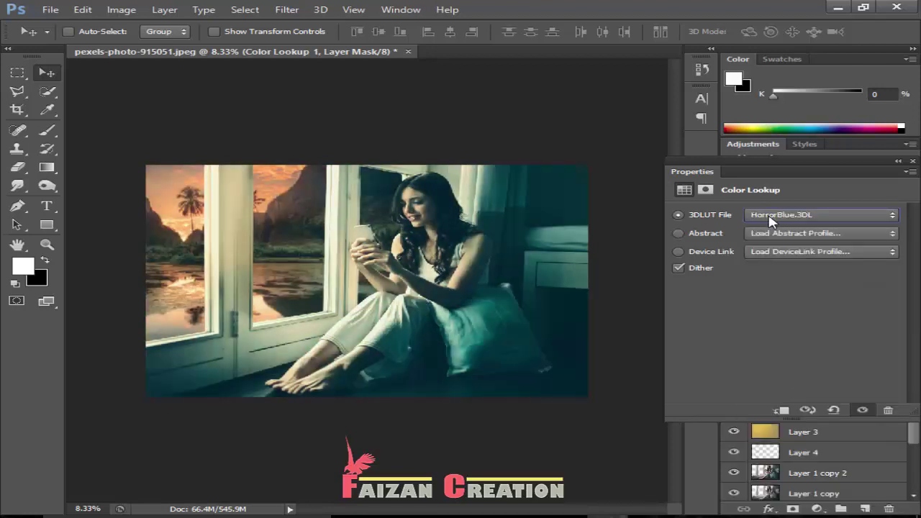
left_click(766, 220)
left_click(784, 460)
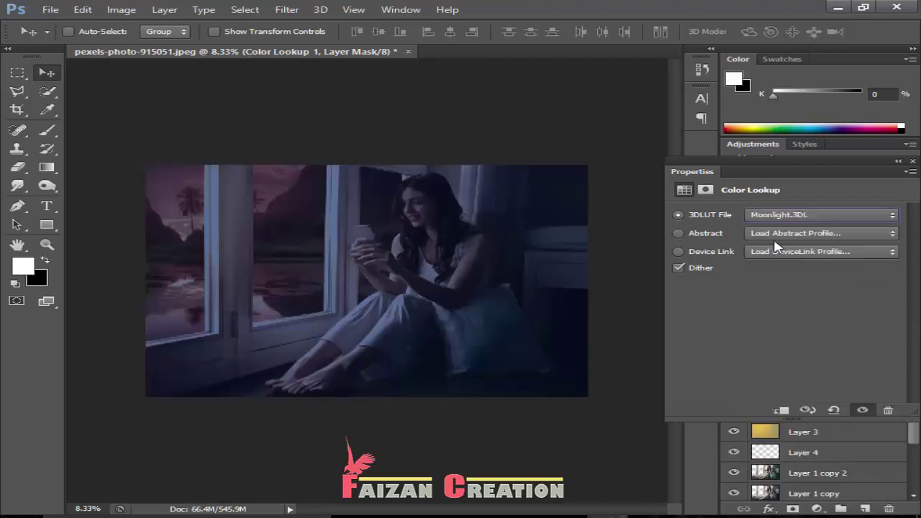
left_click(786, 220)
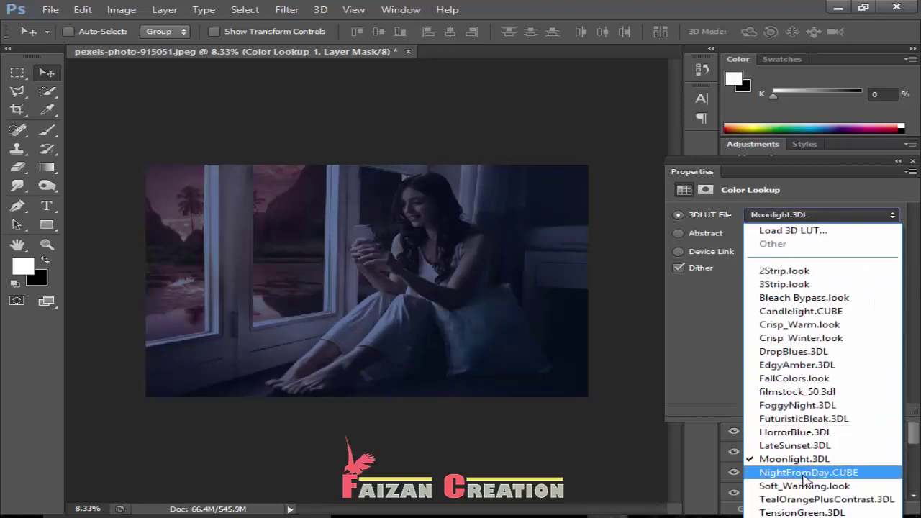
left_click(804, 475)
left_click(796, 217)
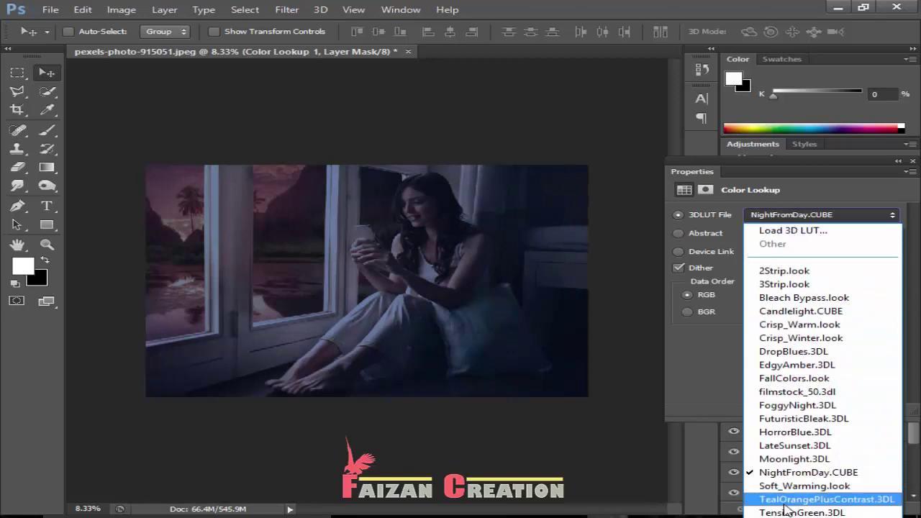
left_click(791, 437)
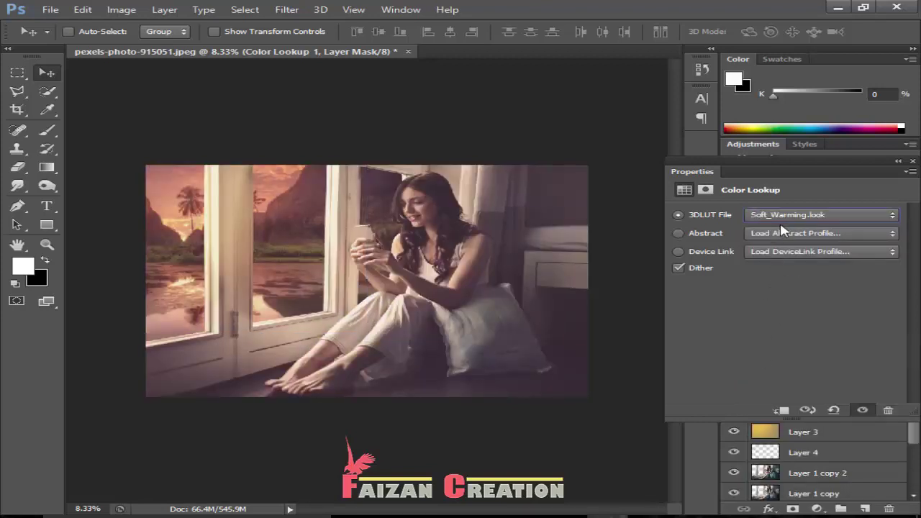
Step: Toggle Color Lookup 1 on and off to compare, delete it, then zoom and pan to review
left_click(912, 161)
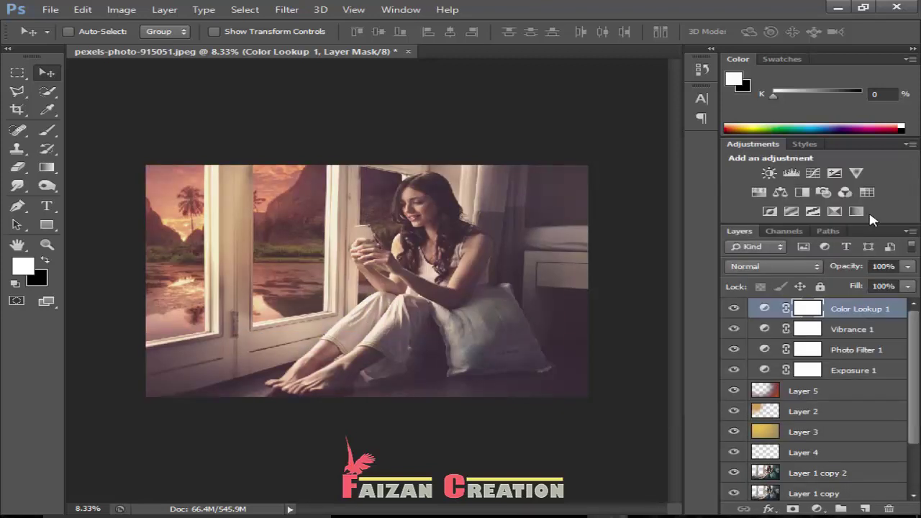
left_click(734, 308)
left_click(733, 309)
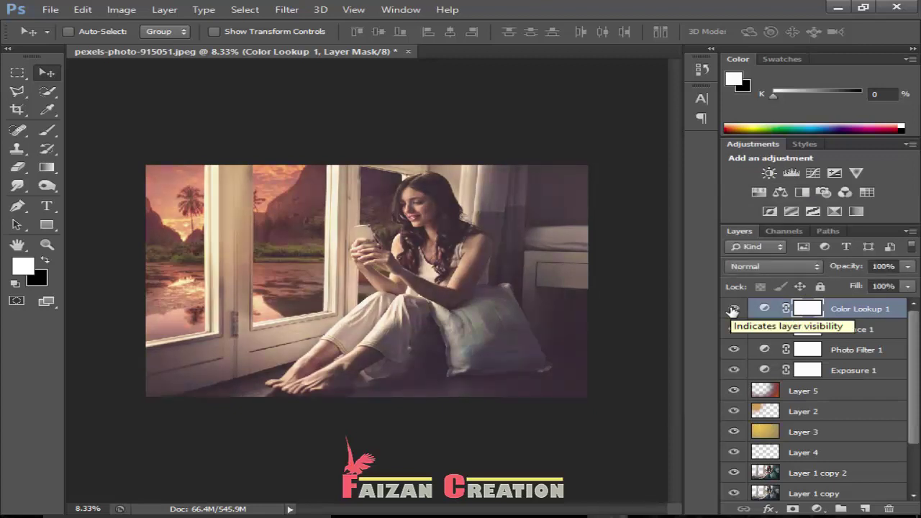
left_click(734, 310)
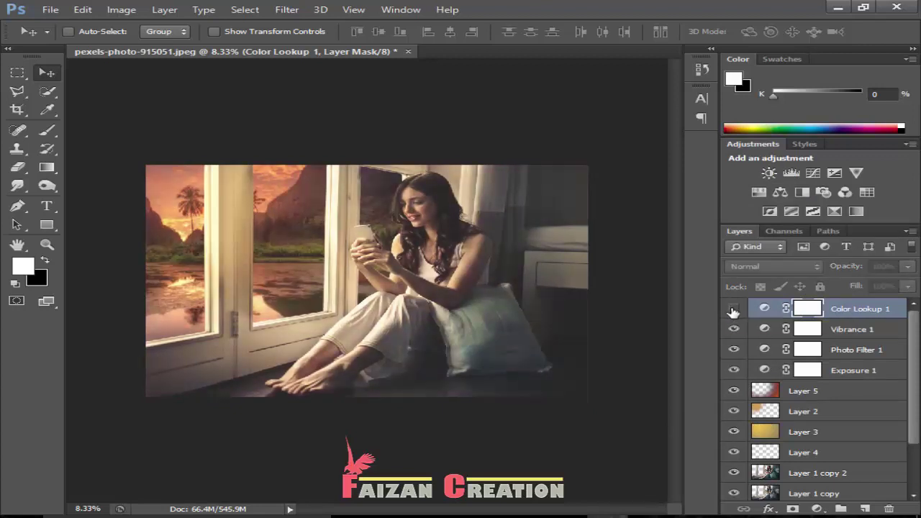
key("Delete")
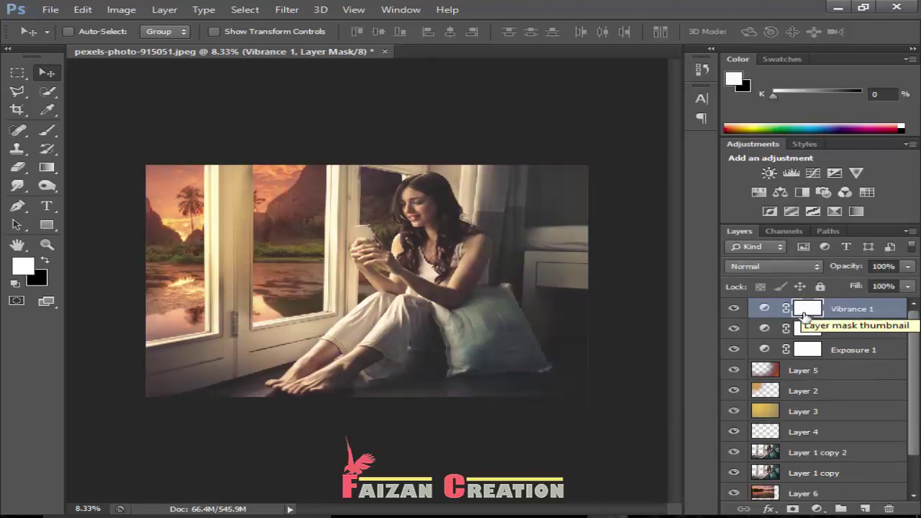
key("ctrl+plus")
key("ctrl+plus")
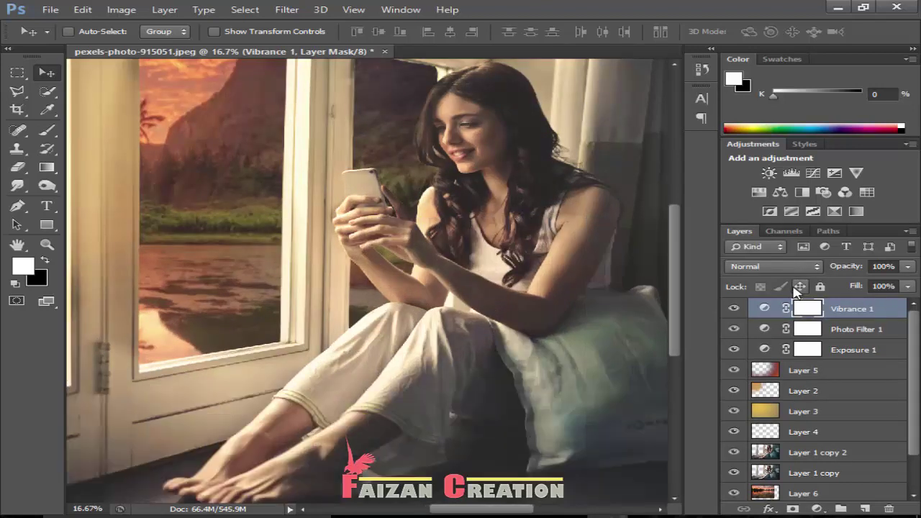
key("ctrl+minus")
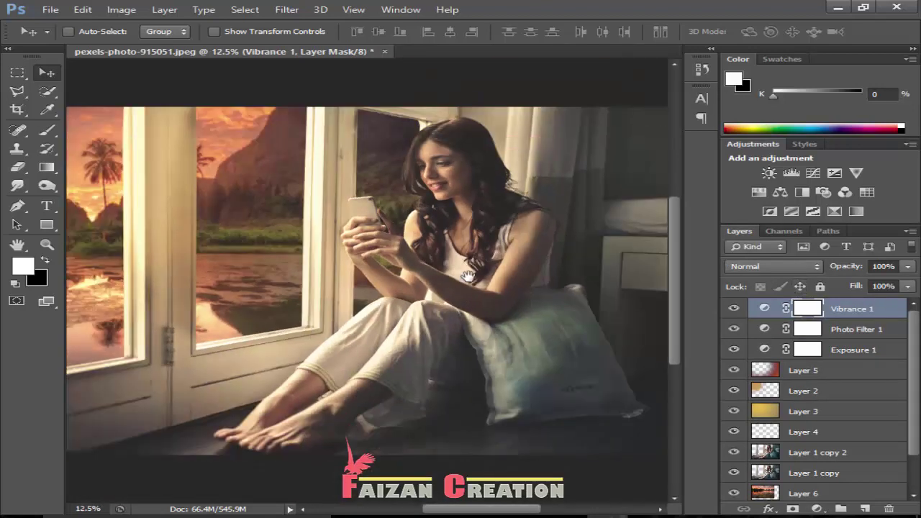
left_click_drag(468, 276, 526, 284)
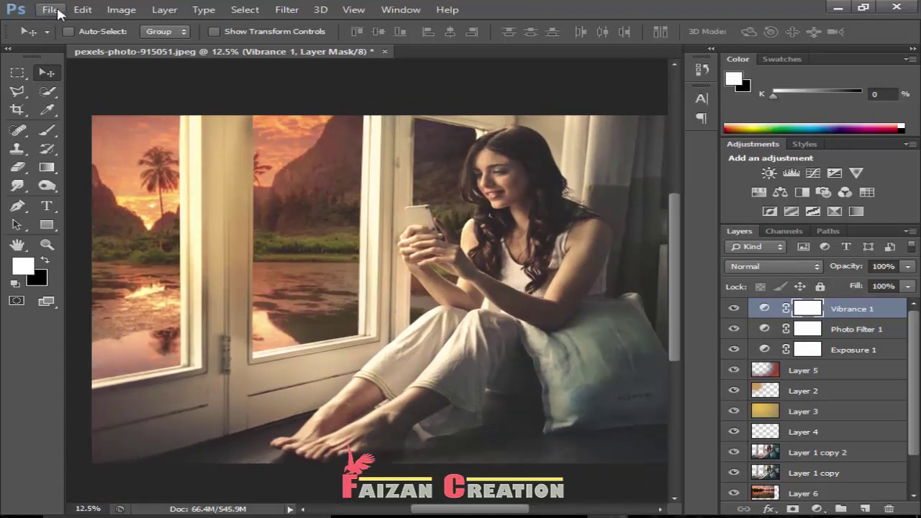
Step: Save the image as a JPEG named 'Faizan Creation n' at Quality 12 (Maximum)
left_click(50, 10)
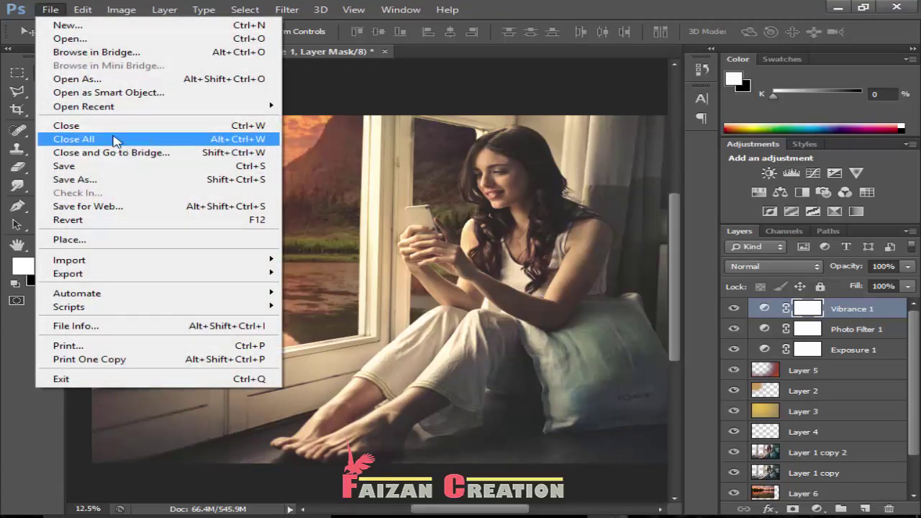
left_click(107, 168)
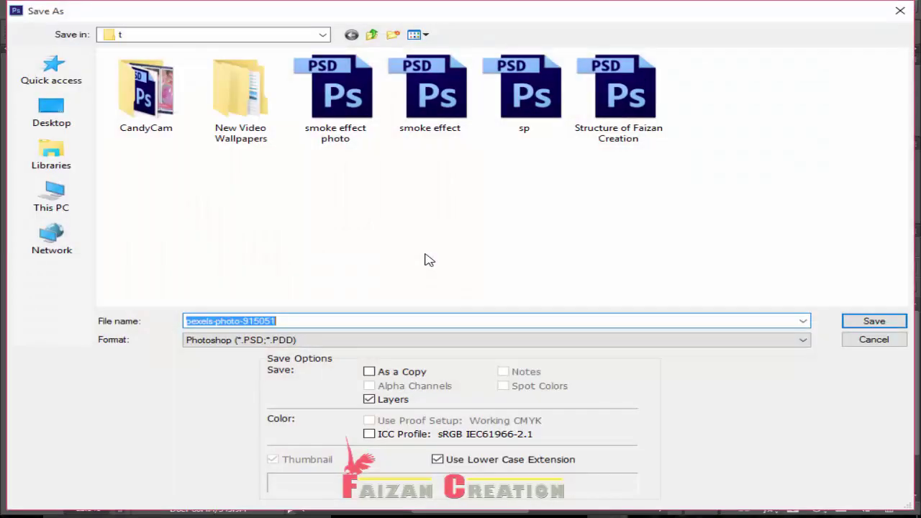
left_click(398, 340)
left_click(261, 216)
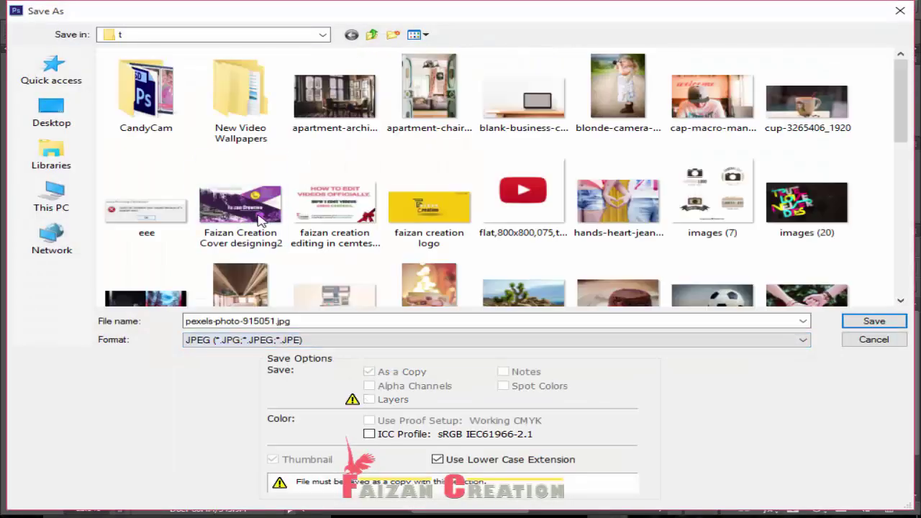
left_click(392, 317)
type("Faizan Creati")
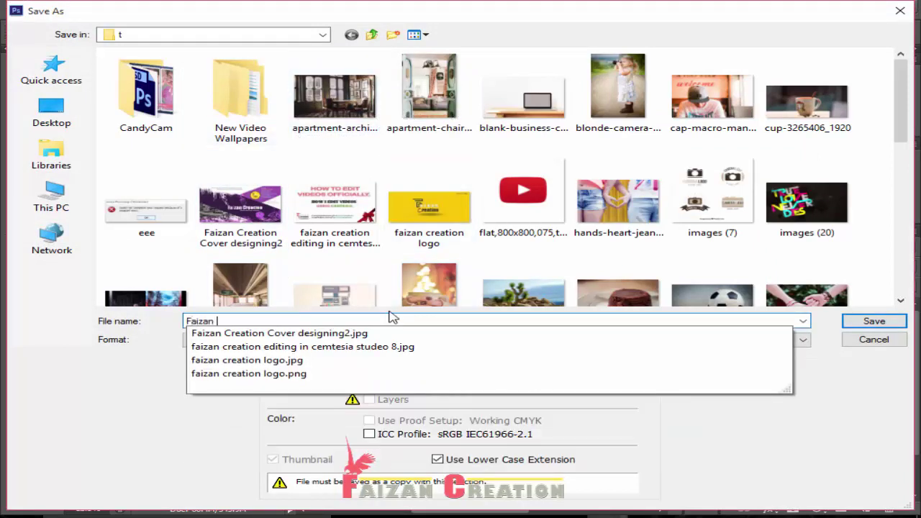
type("on next video")
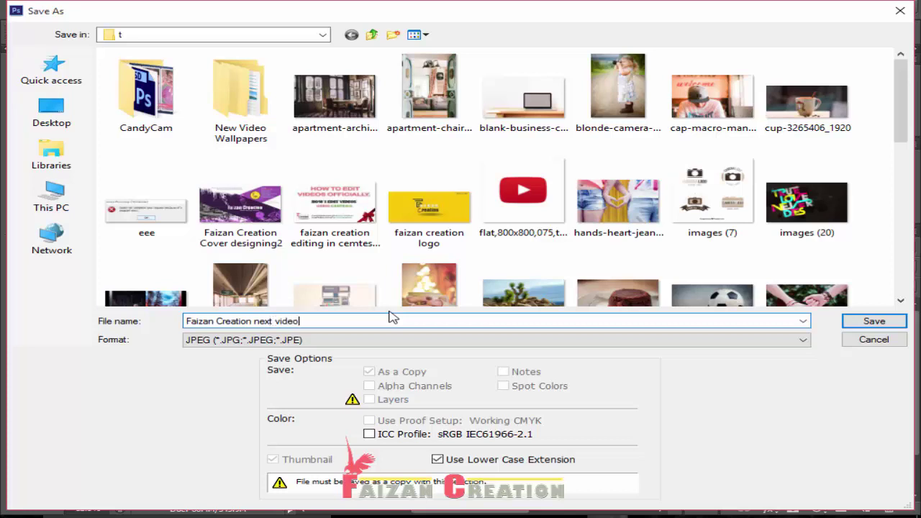
key("Return")
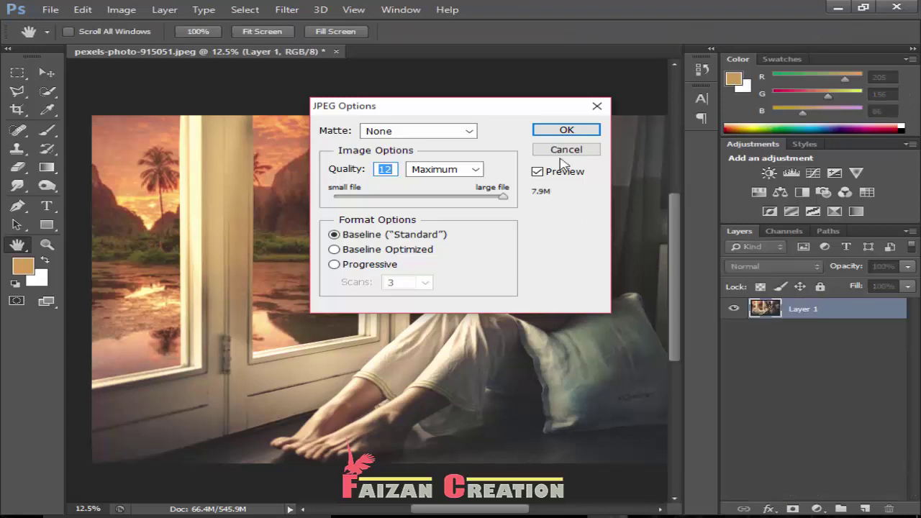
left_click(566, 130)
Step: Minimize Photoshop and browse the images in the Backgrounds folder
left_click(837, 8)
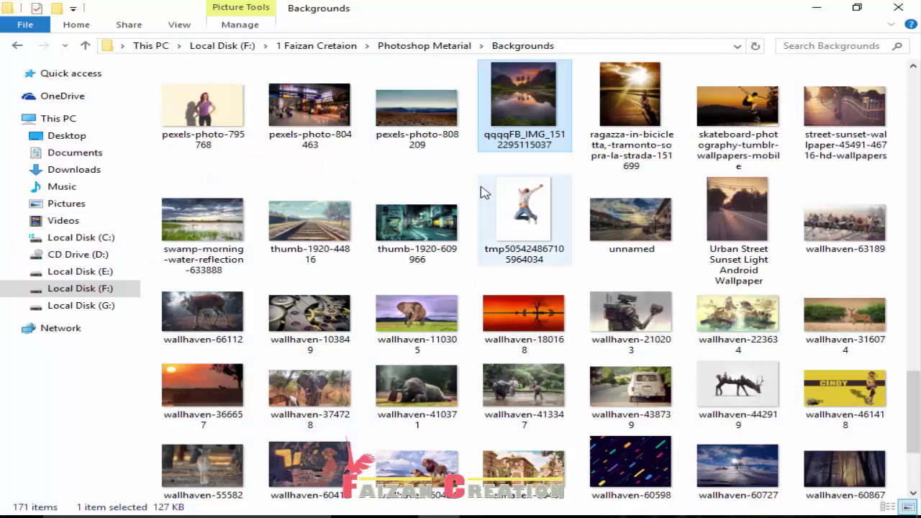
scroll(503, 245, "up", 8)
scroll(508, 245, "up", 8)
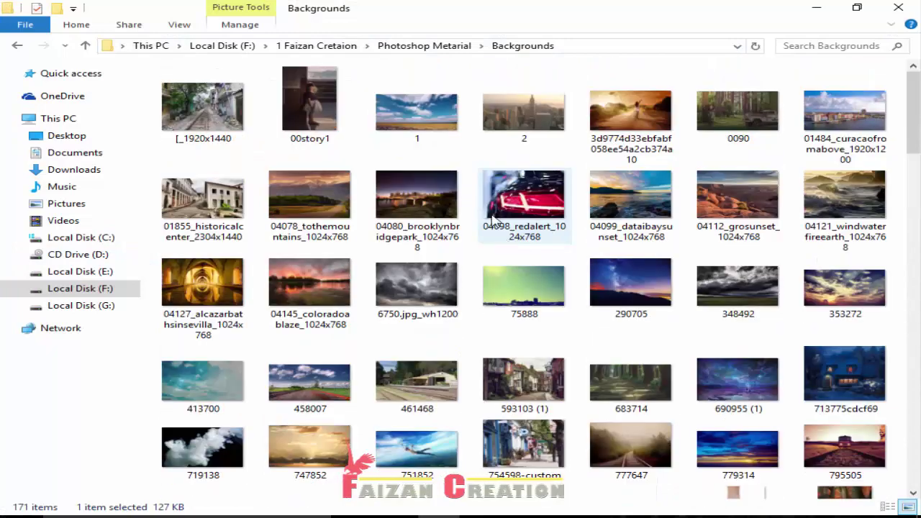
scroll(494, 220, "down", 5)
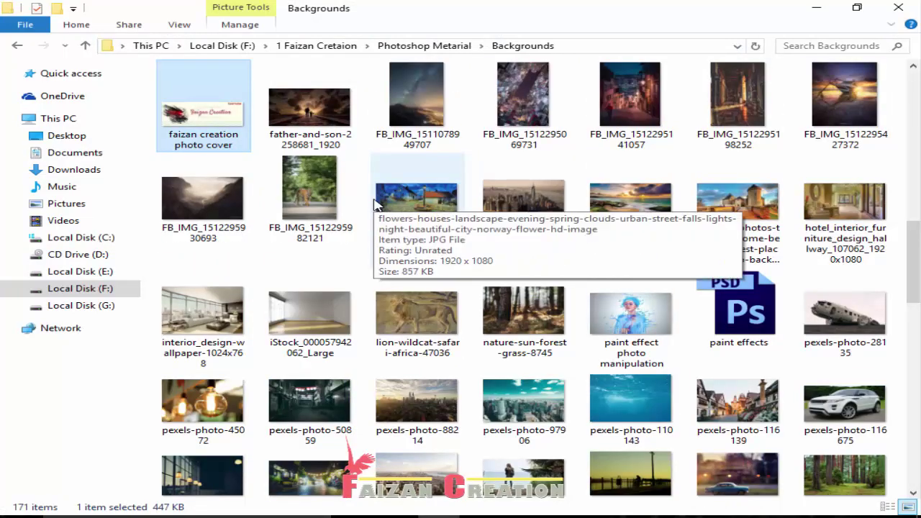
scroll(374, 206, "up", 5)
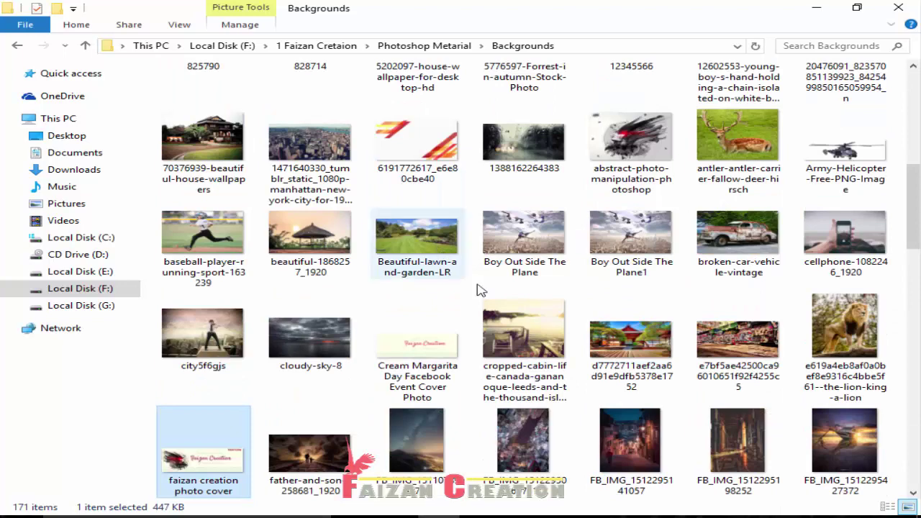
key("Right")
key("Right")
key("Right")
key("Right")
key("Right")
key("Right")
key("Right")
key("Right")
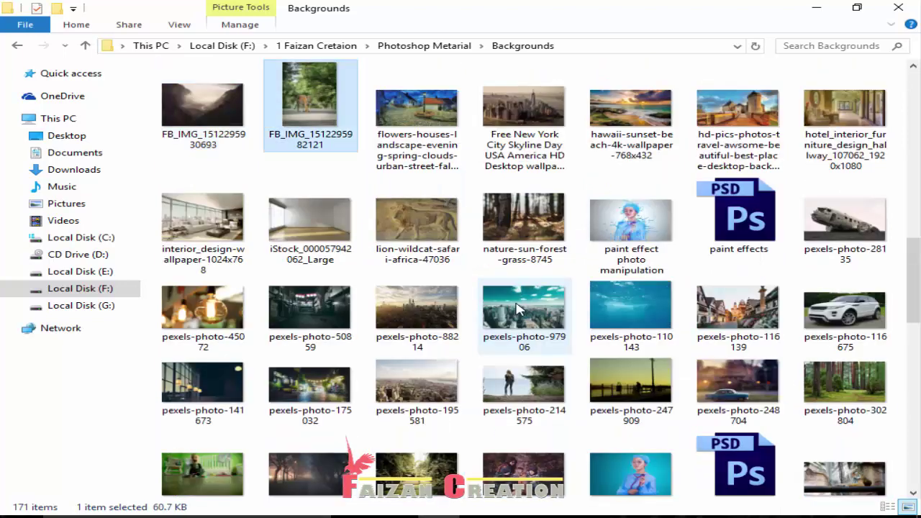
key("Right")
key("Right")
key("Up")
key("Left")
key("Left")
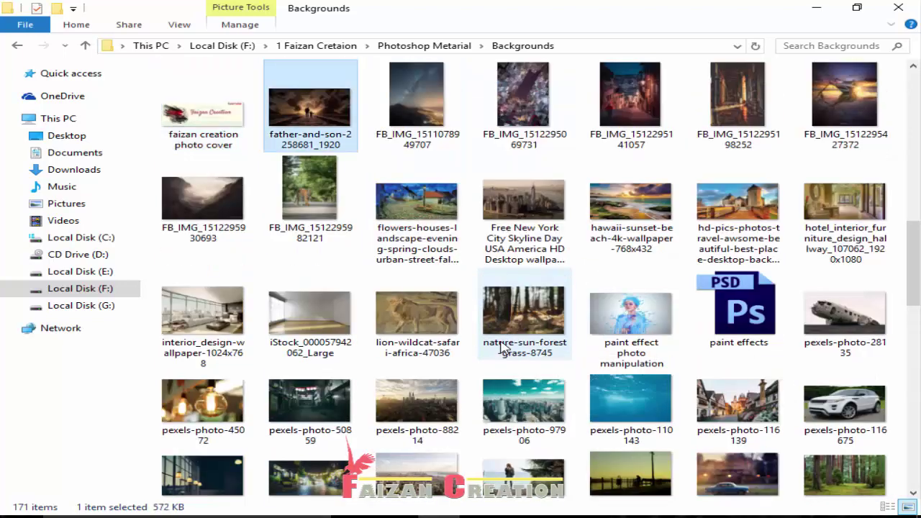
key("Right")
Step: Go up to the drive F project folder, enter t, and open the saved JPEG in Photos
key("alt+Up")
key("alt+Up")
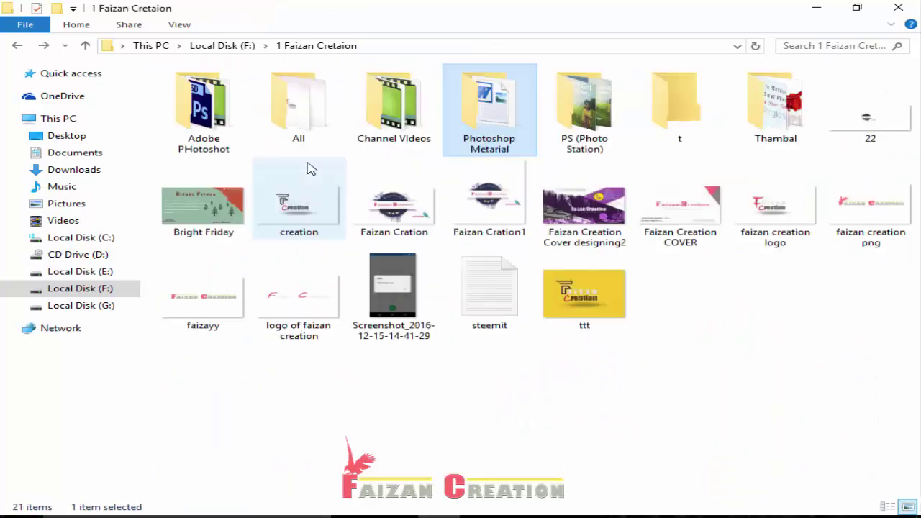
key("alt+Up")
double_click(216, 89)
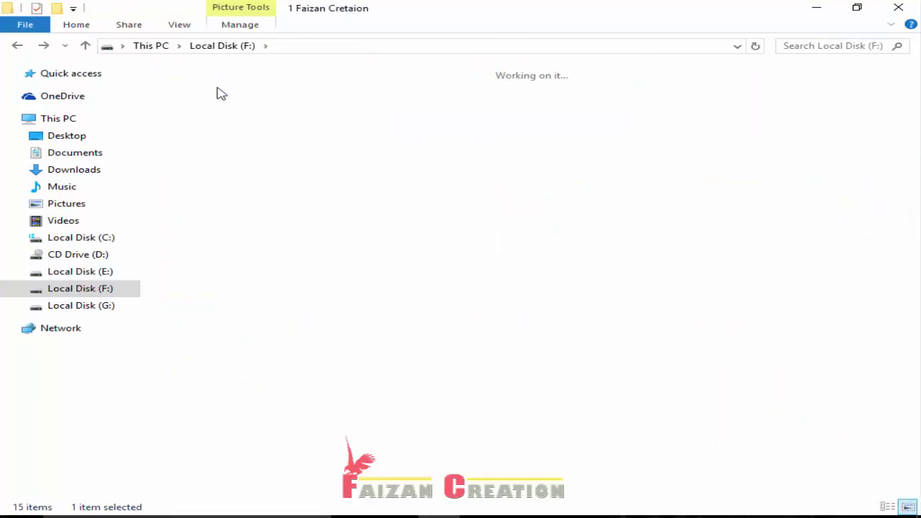
double_click(697, 138)
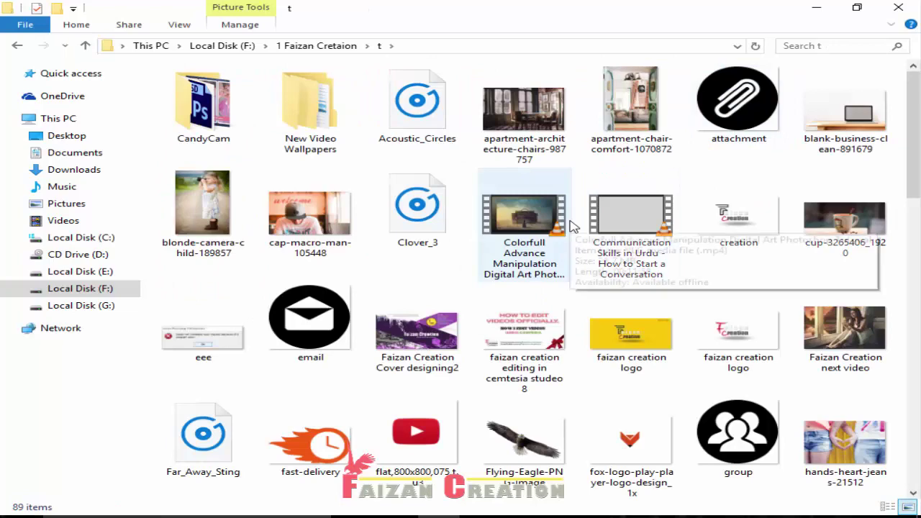
scroll(572, 227, "down", 3)
key("g")
key("f")
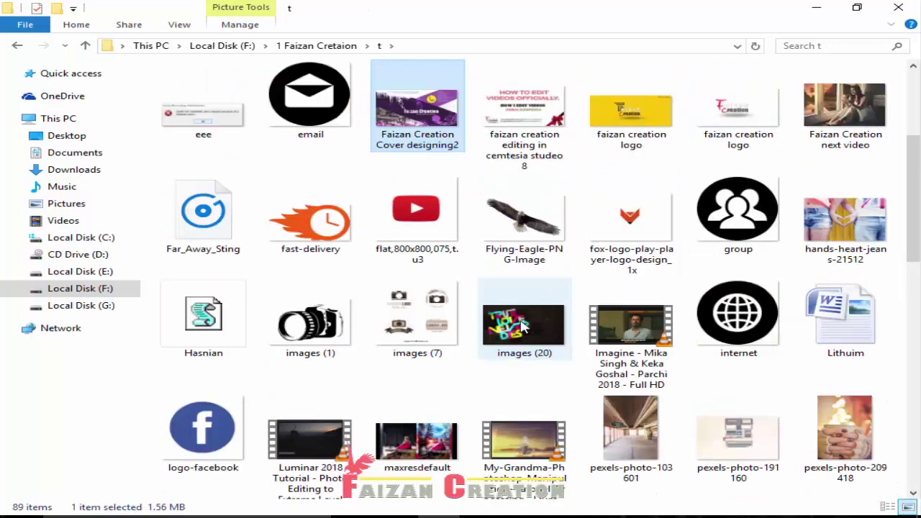
double_click(846, 115)
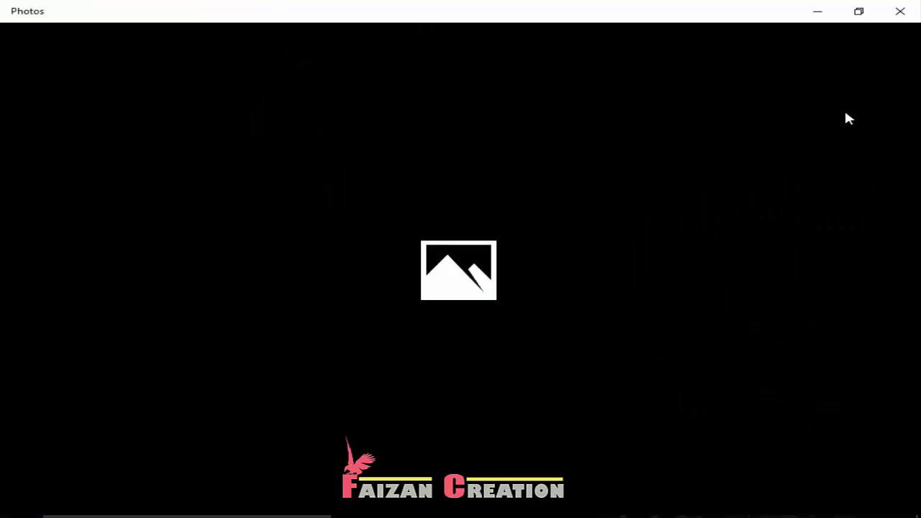